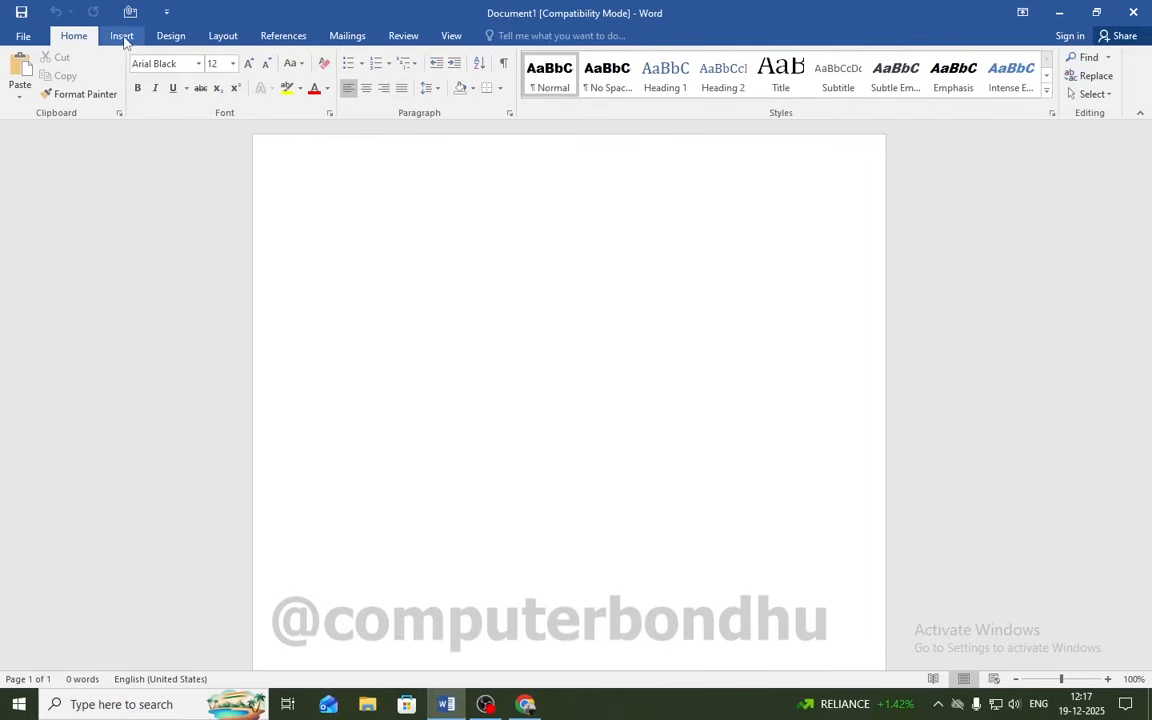
Step: Insert a table with 10 columns and 8 rows using the table size grid
click(122, 36)
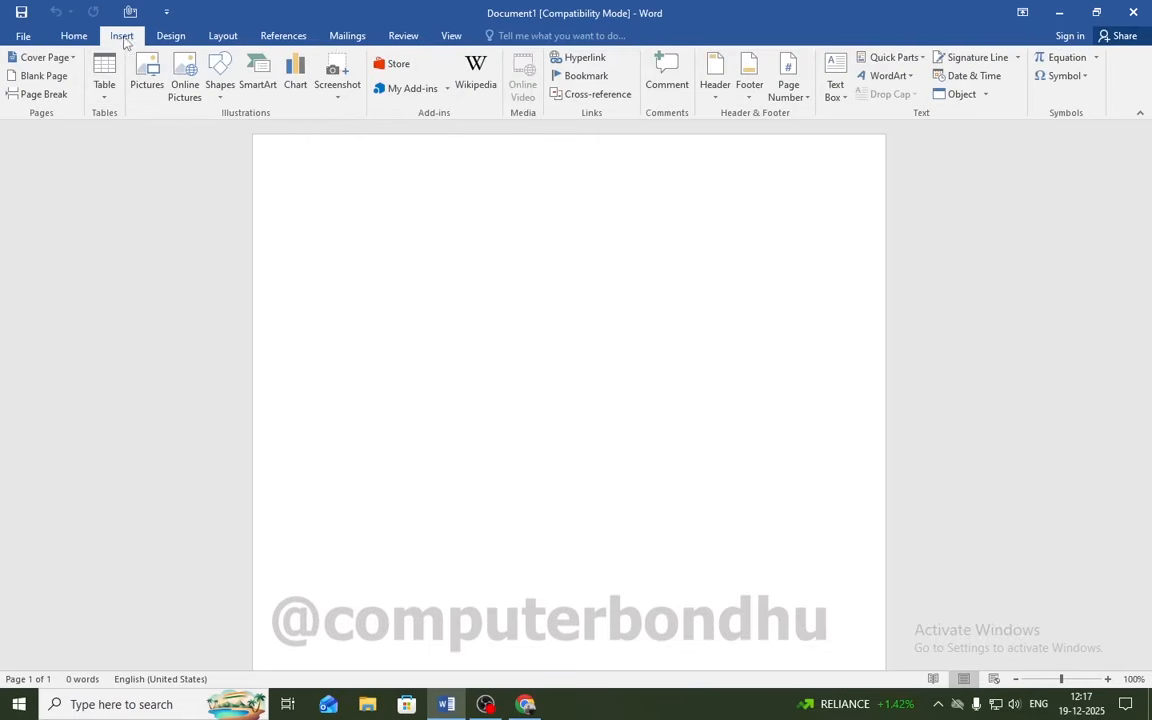
click(107, 96)
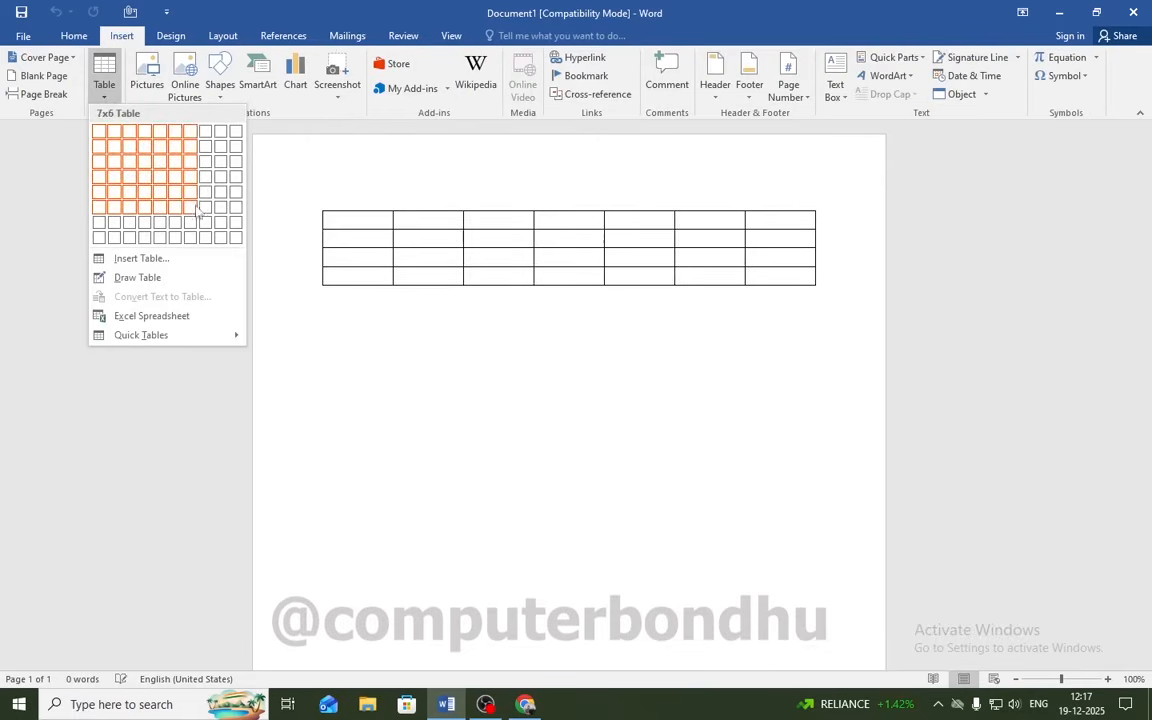
click(238, 243)
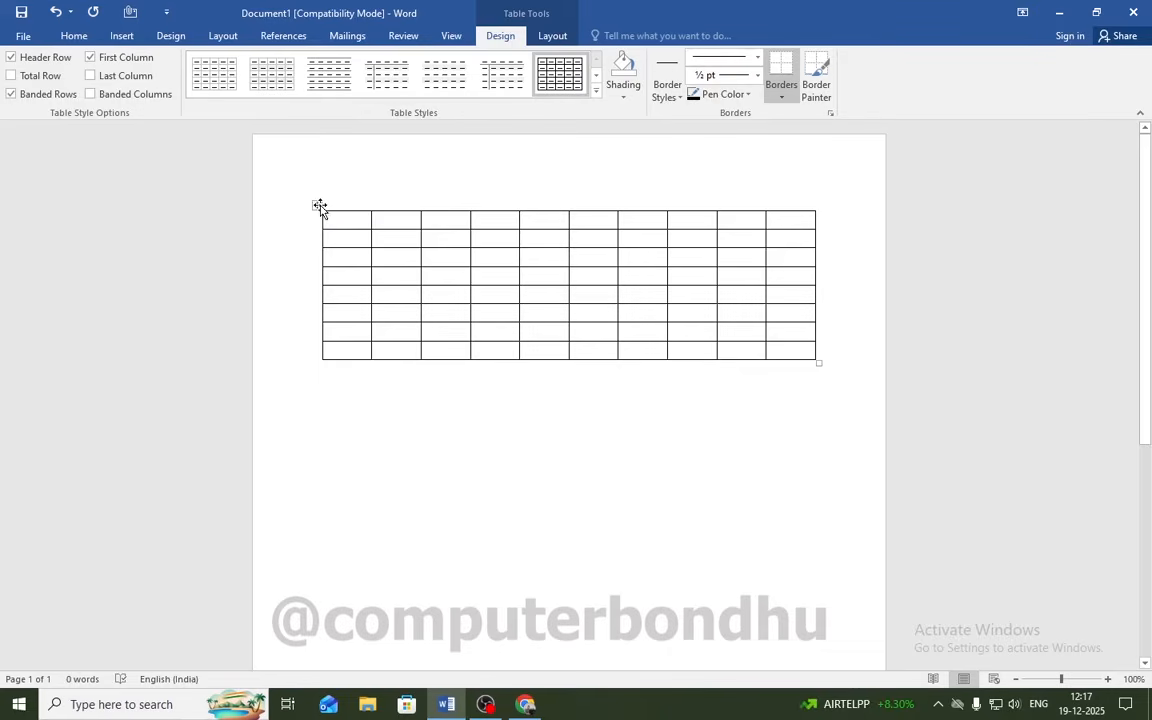
Step: Select the whole 10-column, 8-row table and delete it from the document
click(316, 204)
click(317, 205)
right_click(319, 206)
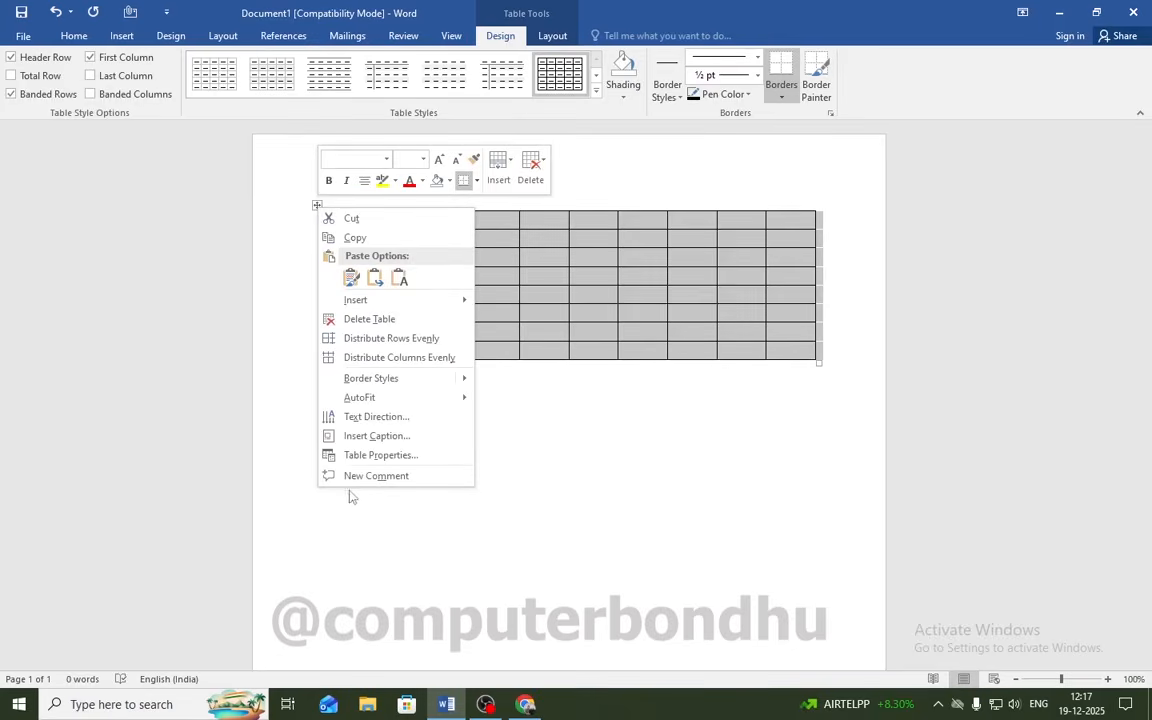
click(360, 319)
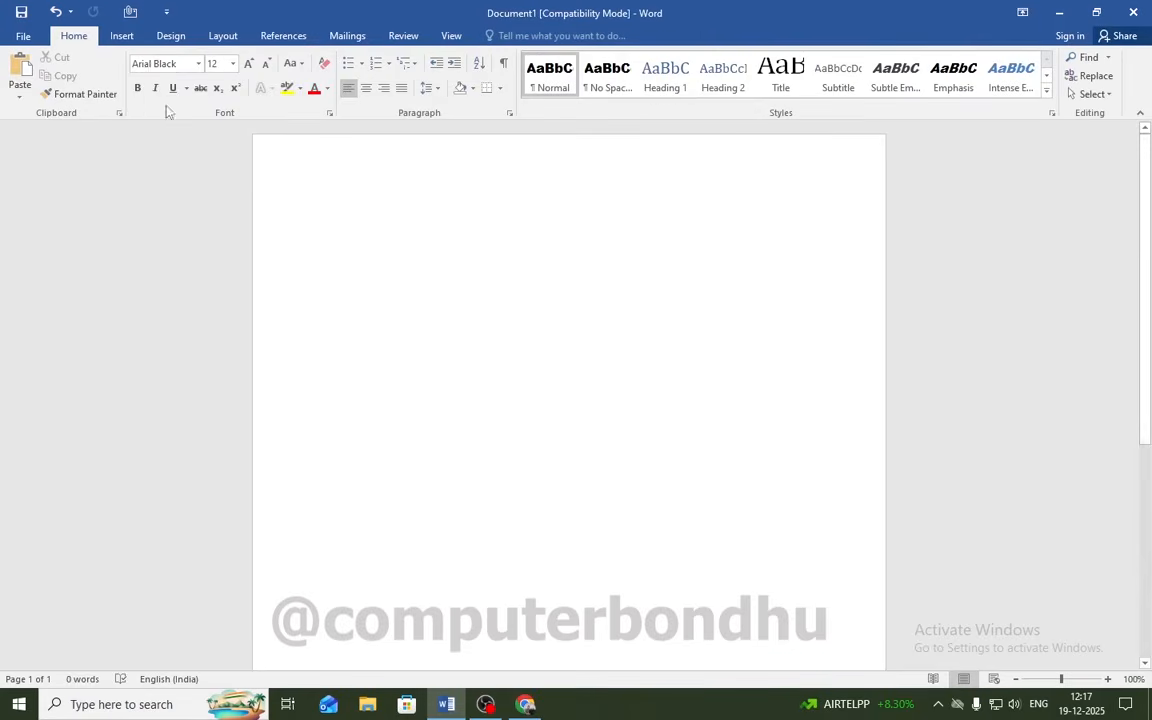
Step: Insert a table by specifying its dimensions, with 10 columns, 100 rows and automatic fixed column width
click(122, 37)
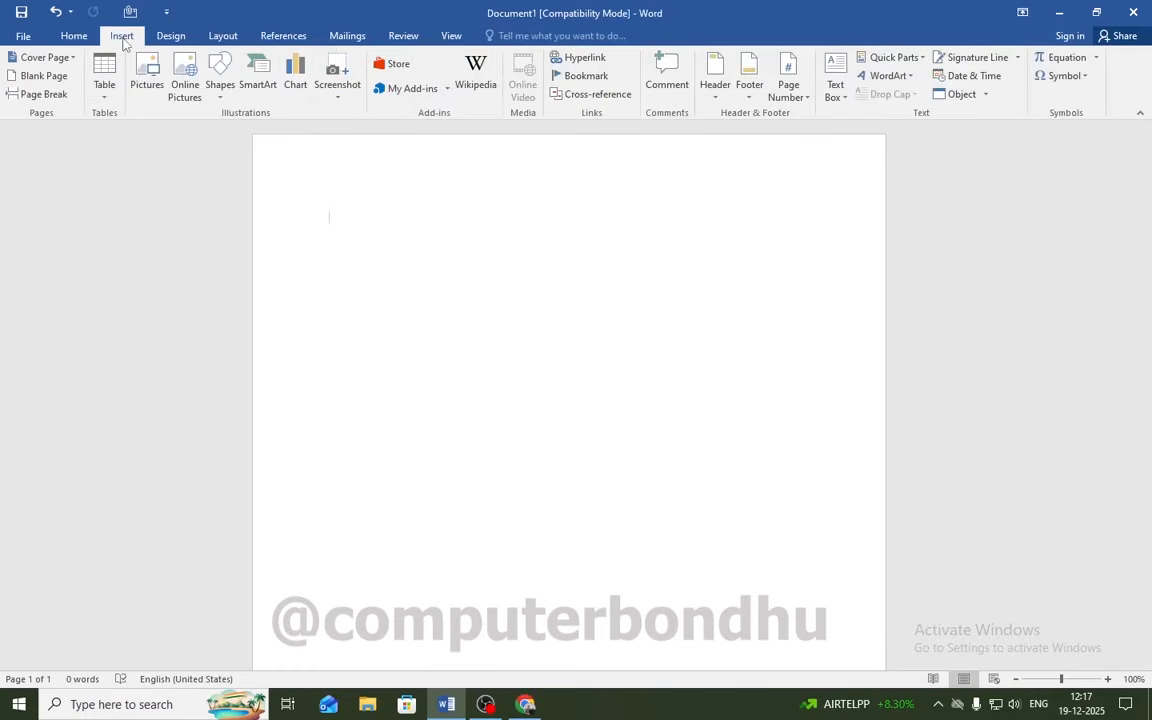
click(103, 100)
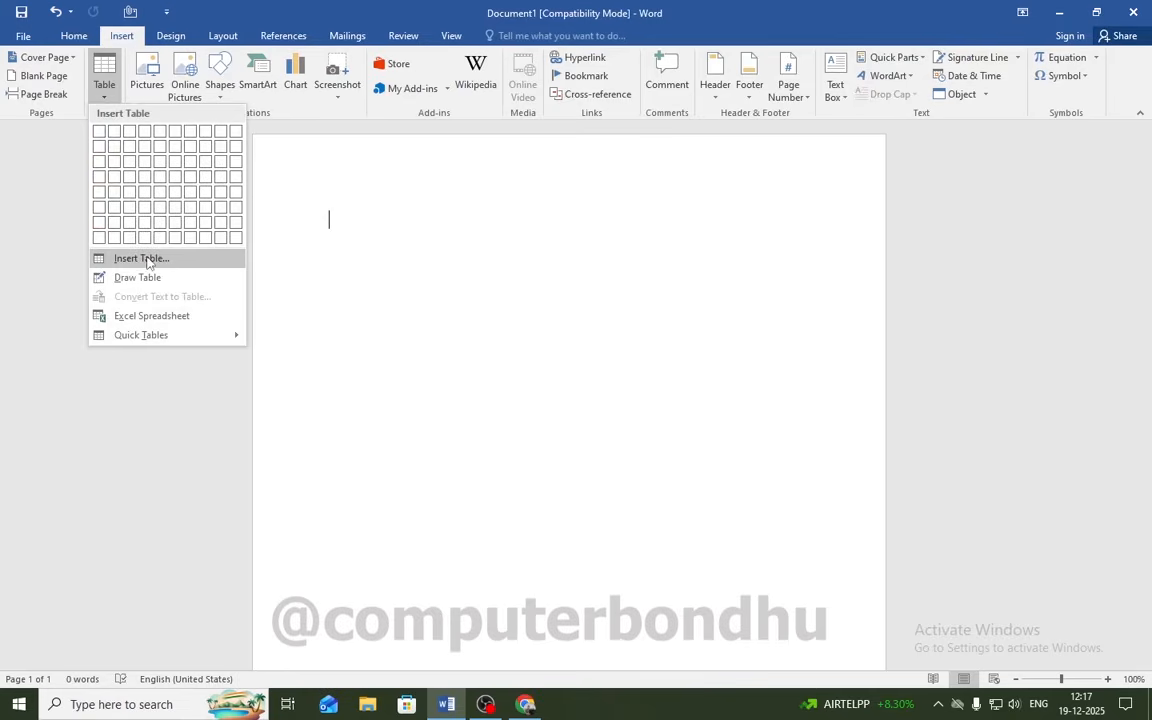
click(141, 259)
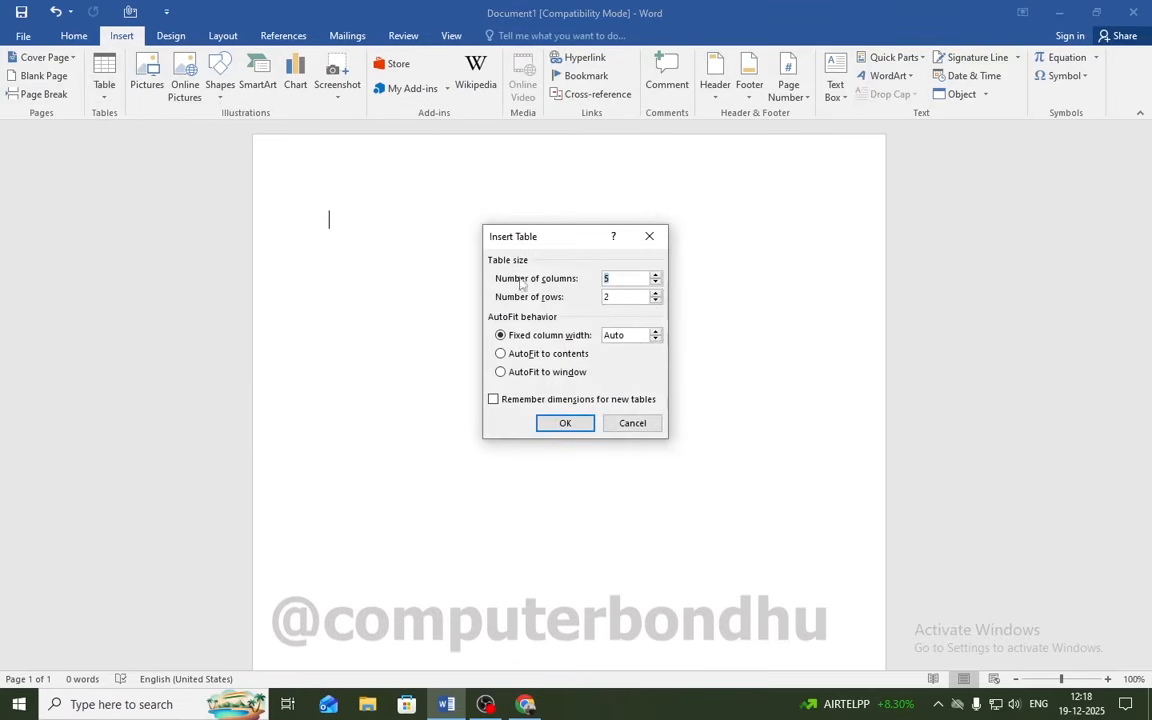
click(630, 279)
key(BackSpace)
text(10)
click(620, 298)
key(BackSpace)
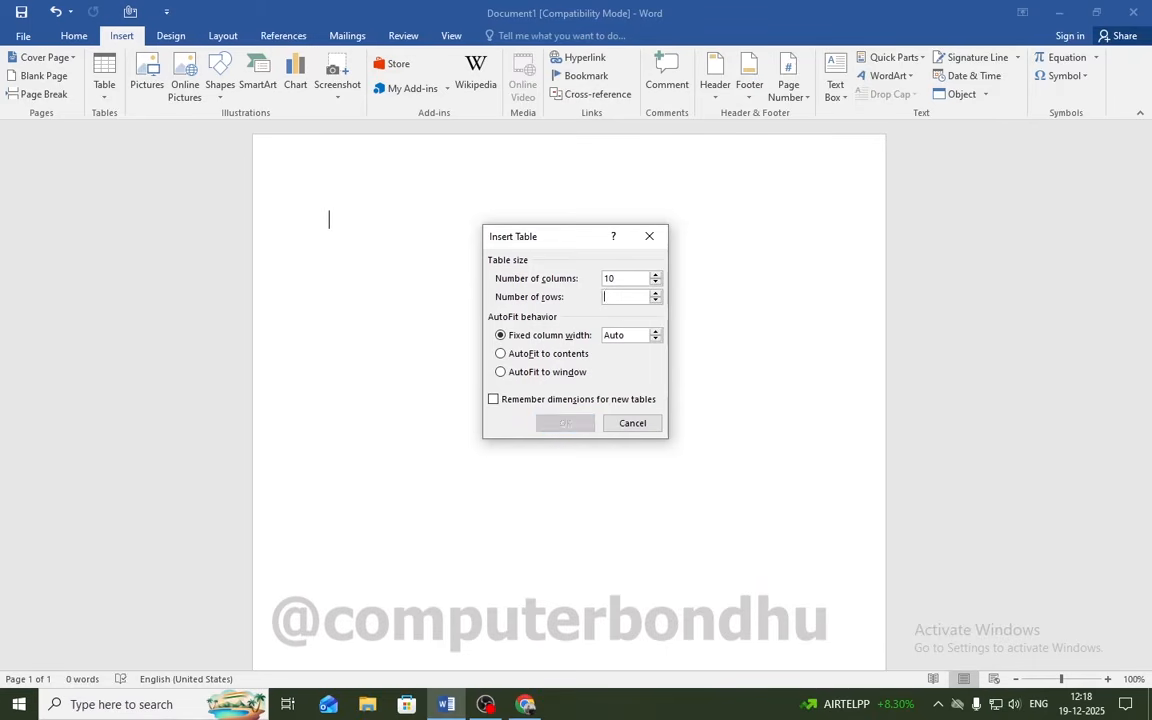
text(5)
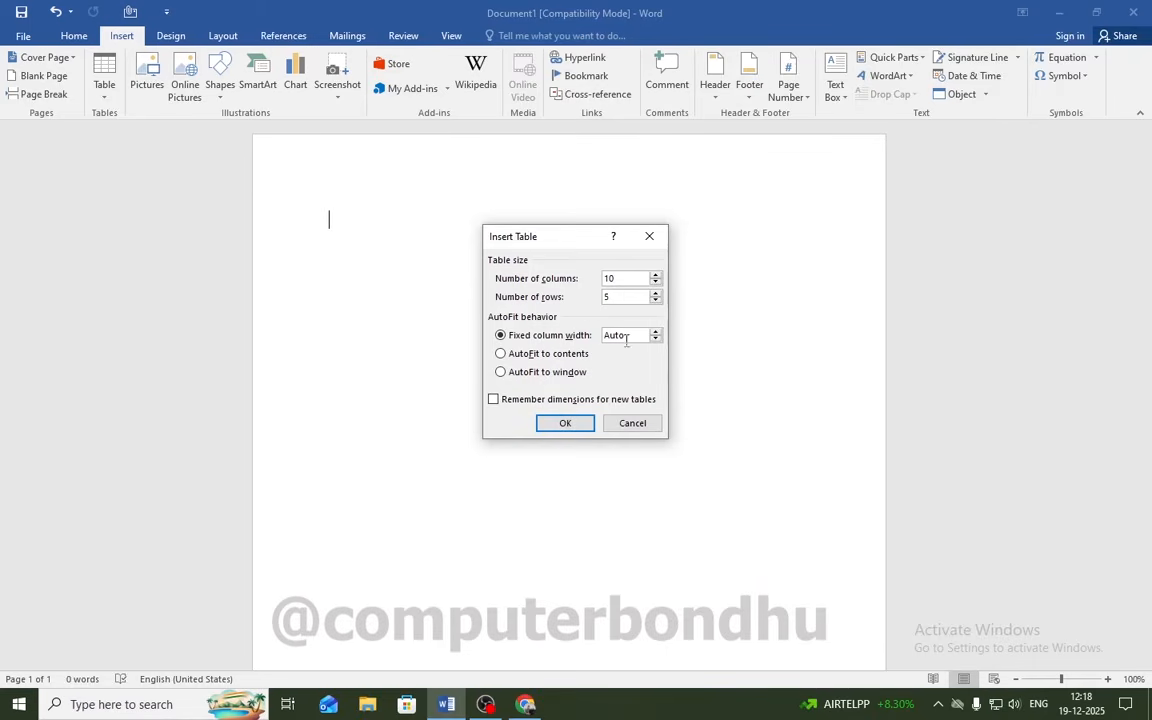
key(BackSpace)
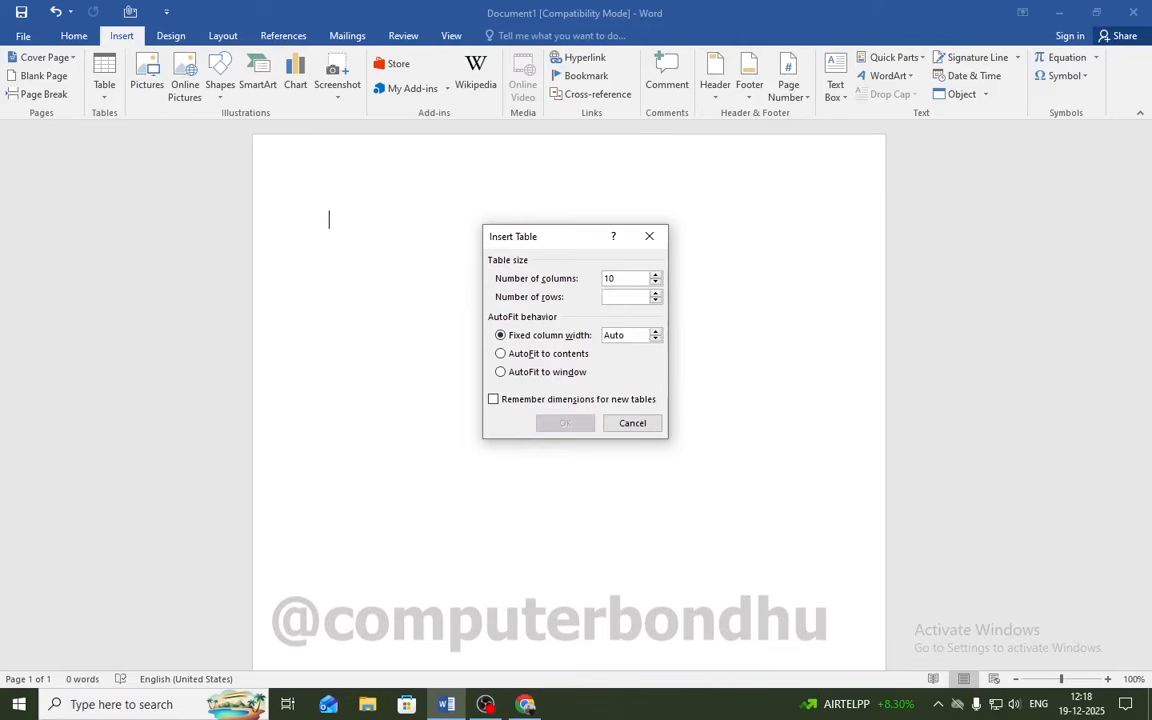
text(100)
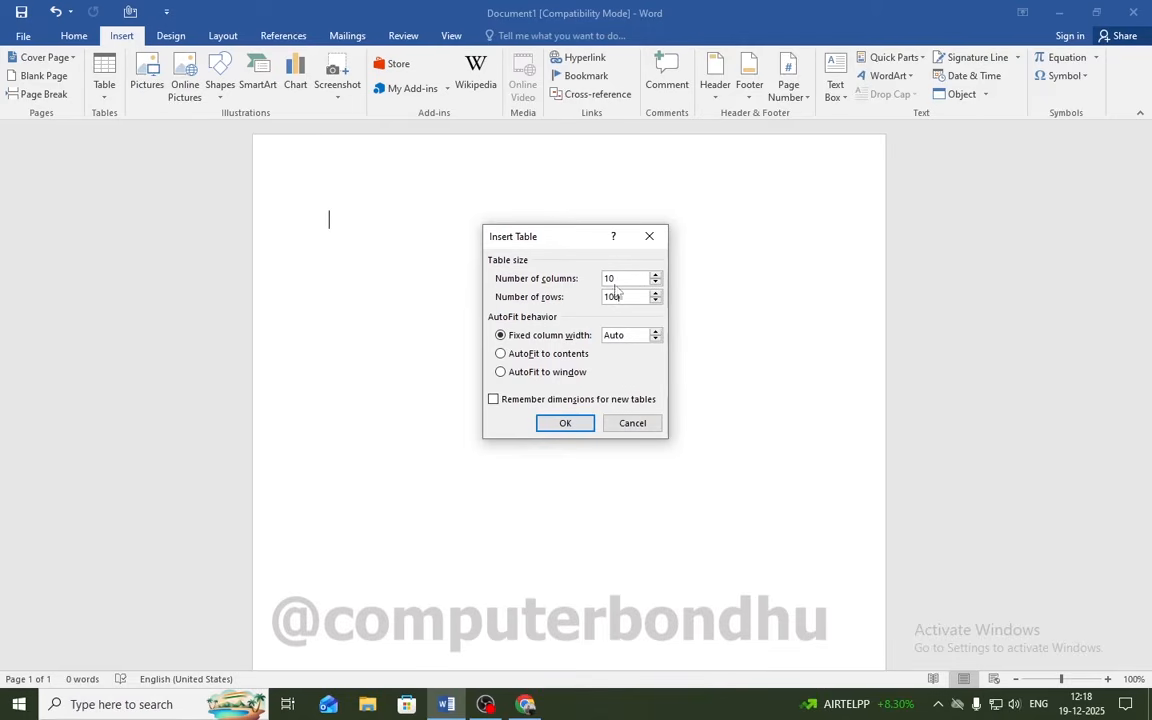
click(565, 423)
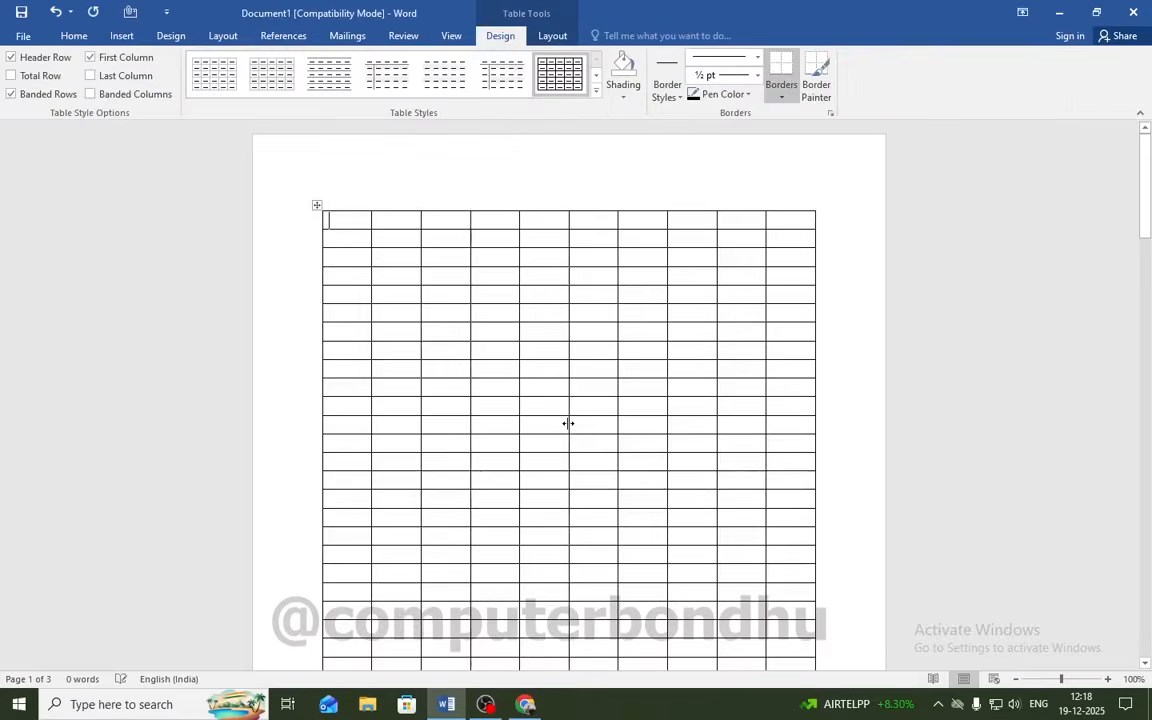
Step: Look over the 100-row table across its pages, select it entirely and delete it
scroll(567, 420, down, 8)
scroll(567, 420, down, 15)
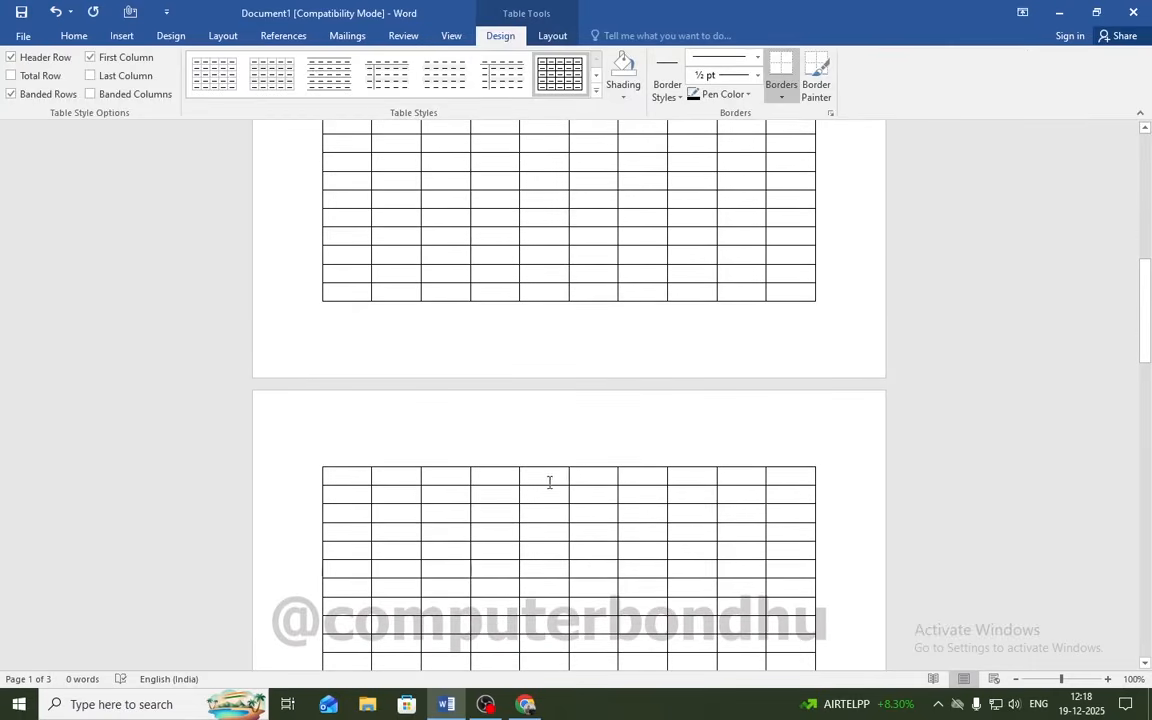
scroll(549, 483, up, 20)
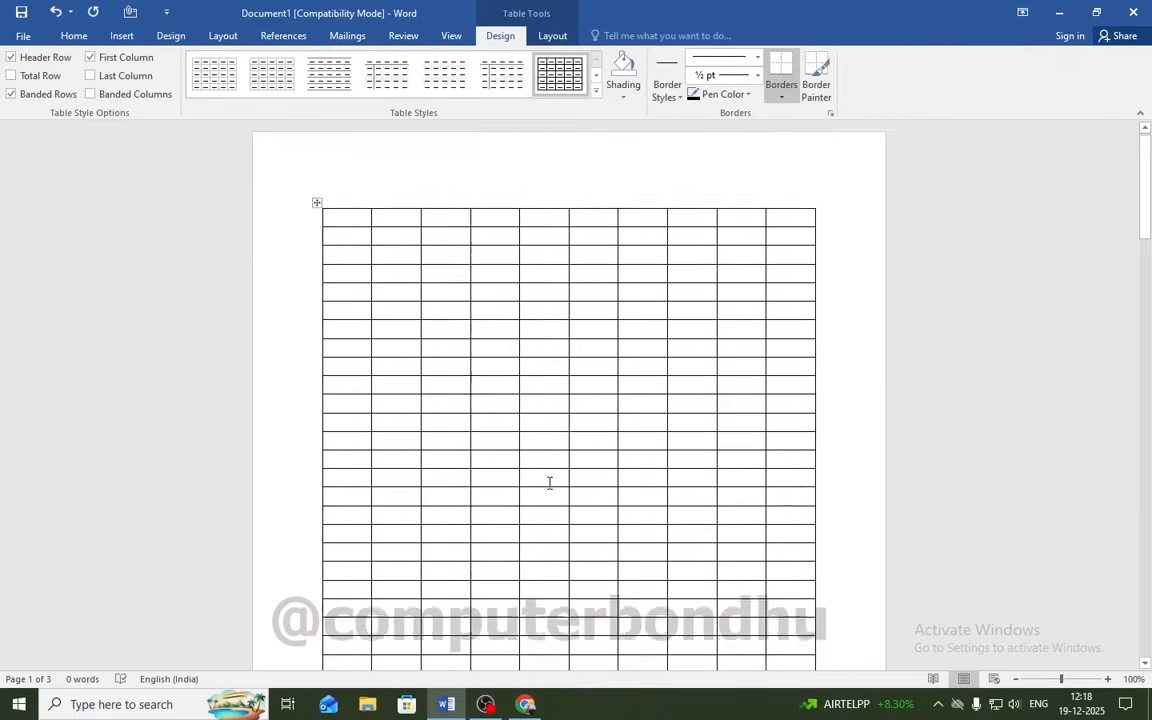
click(317, 205)
click(351, 206)
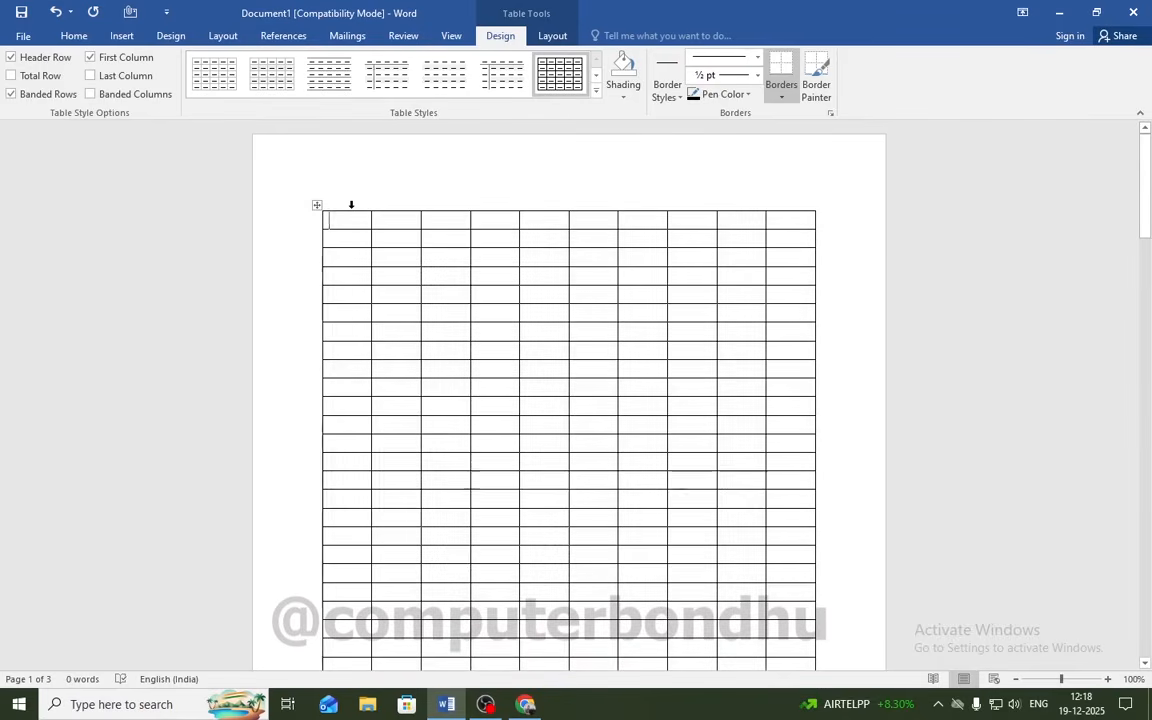
click(318, 207)
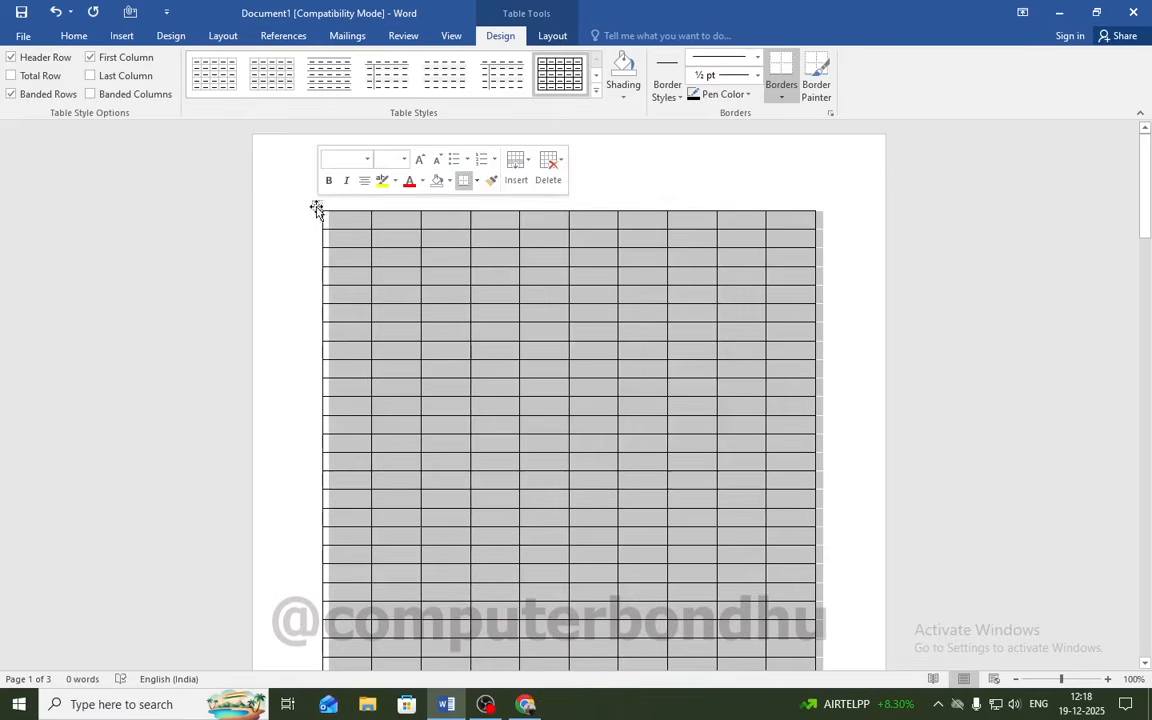
right_click(317, 208)
click(368, 318)
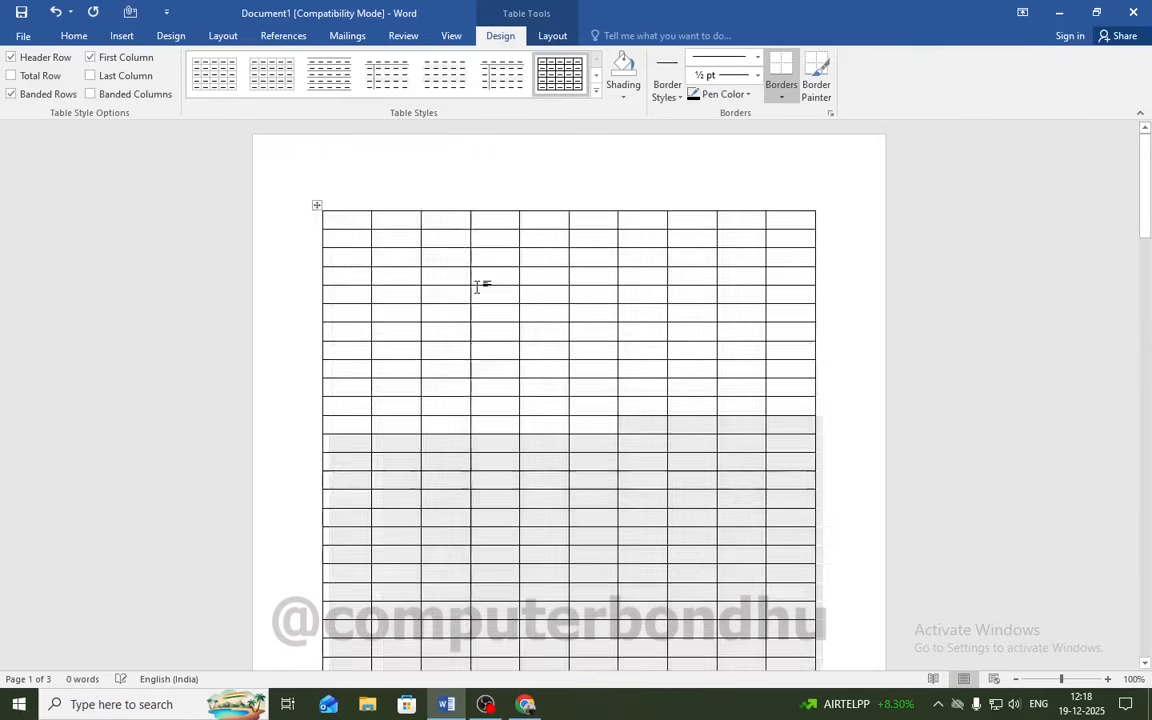
Step: Insert a table with 4 columns and 8 rows using the table size grid
click(123, 40)
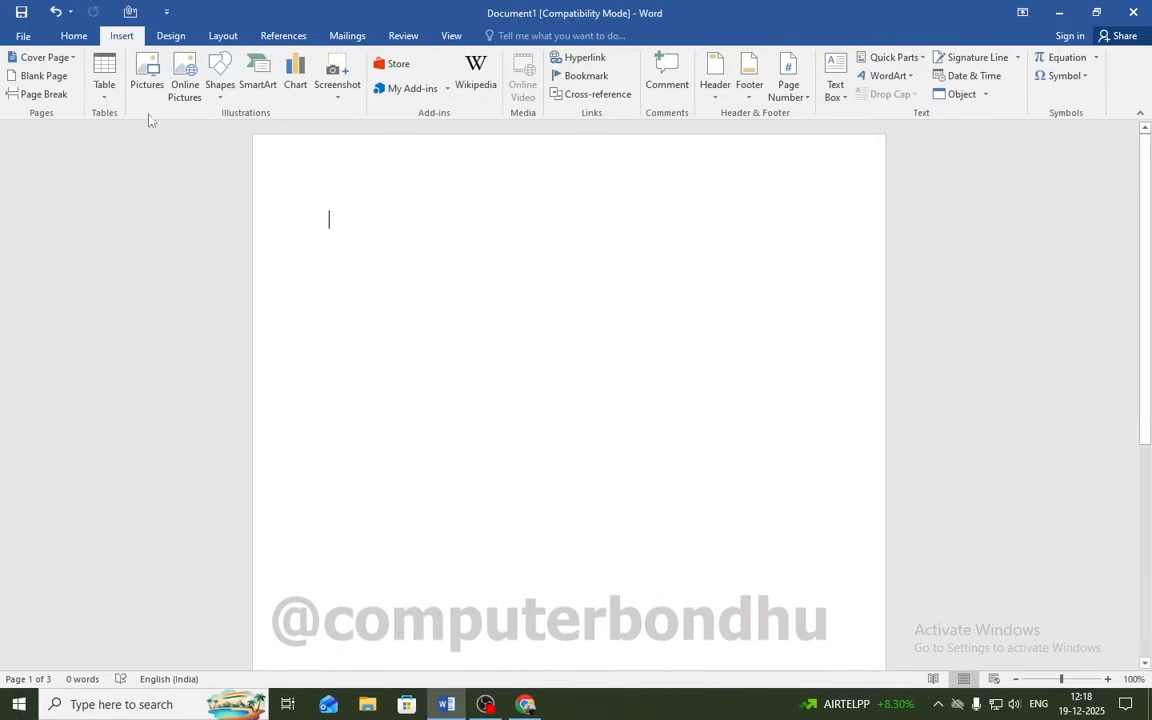
click(104, 75)
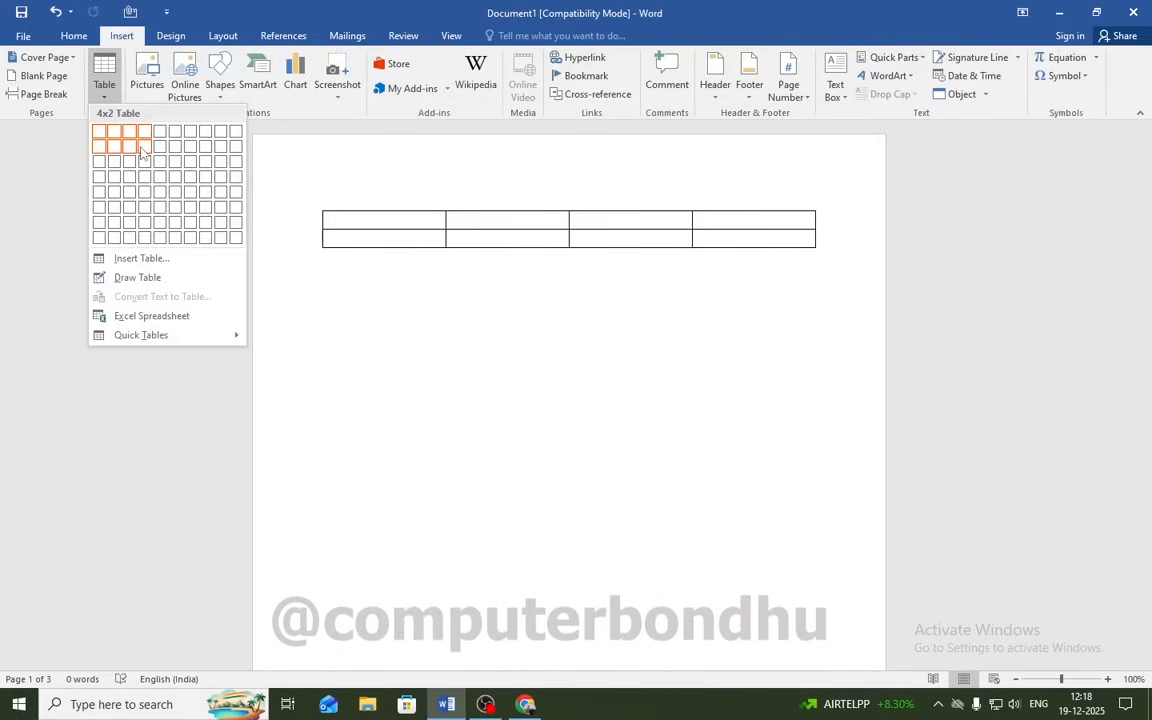
click(146, 240)
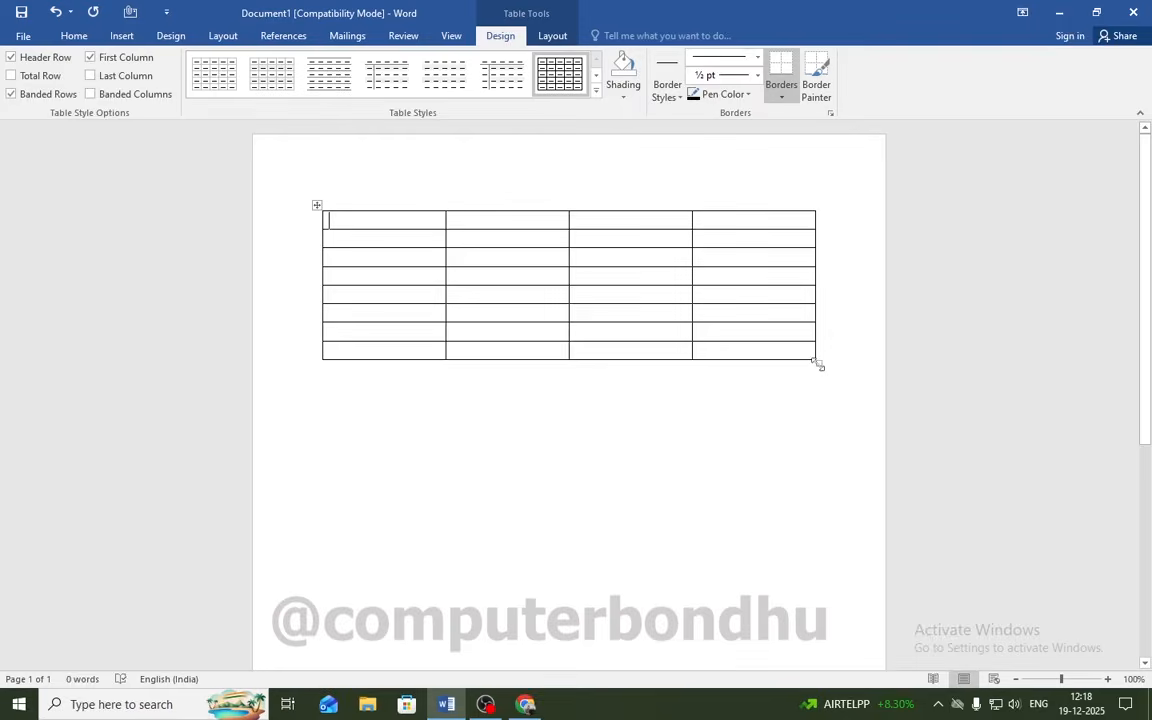
click(818, 364)
click(524, 318)
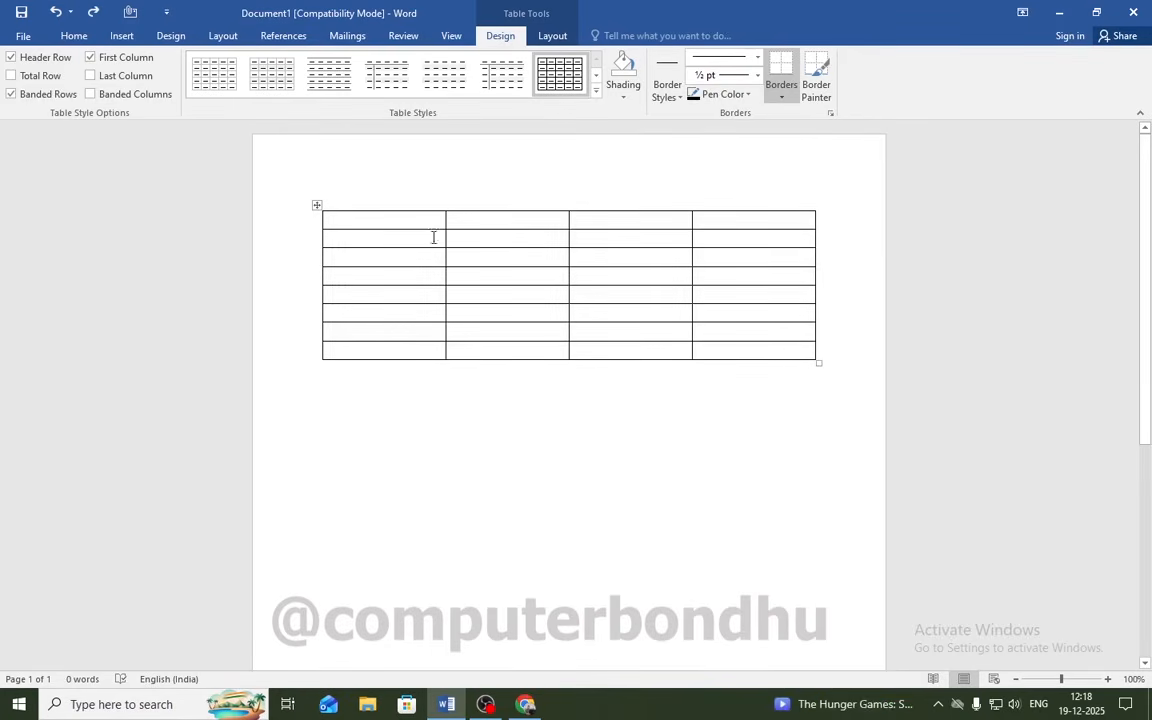
Step: Narrow the first three columns of the table by moving their dividing borders, leaving the last column widest
drag(444, 218, 375, 234)
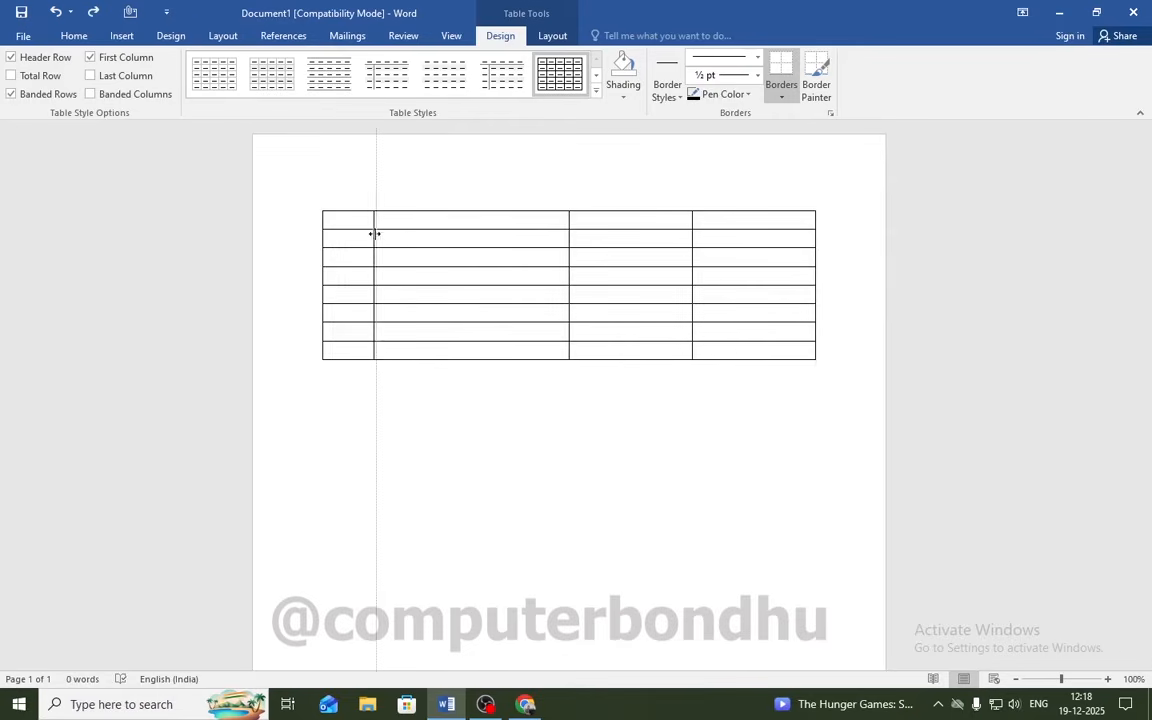
drag(568, 218, 449, 245)
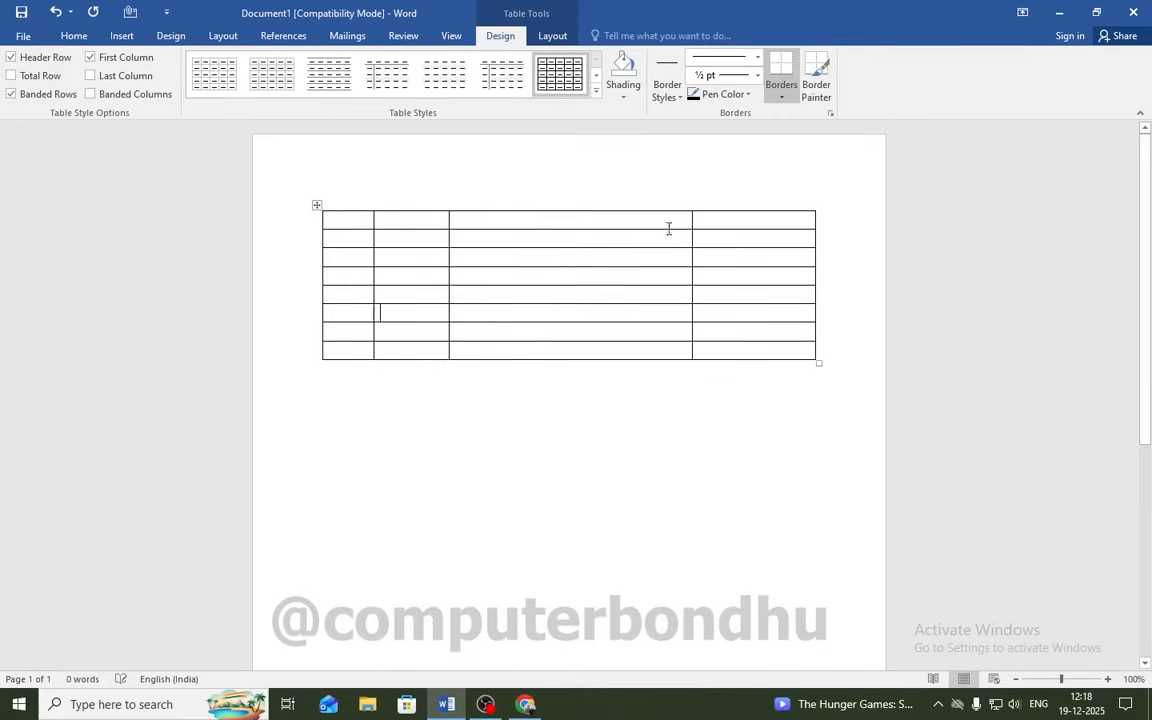
drag(691, 219, 555, 239)
Step: Select all cells of the table and distribute its columns evenly
drag(349, 217, 760, 355)
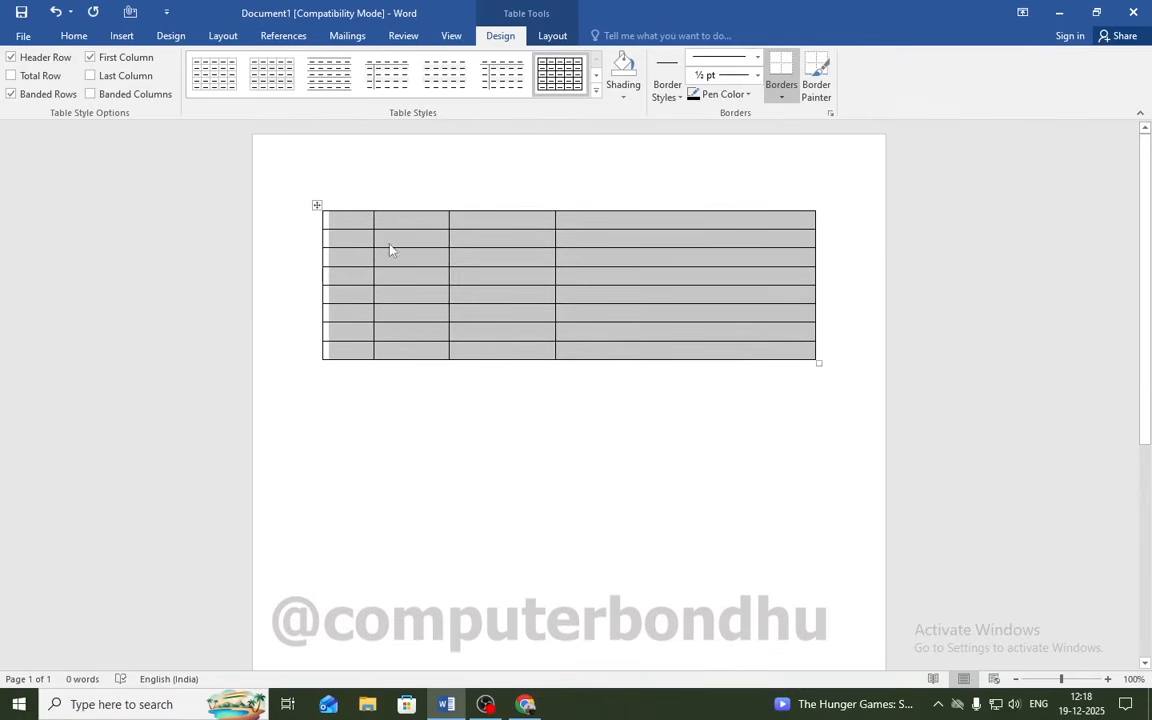
right_click(474, 258)
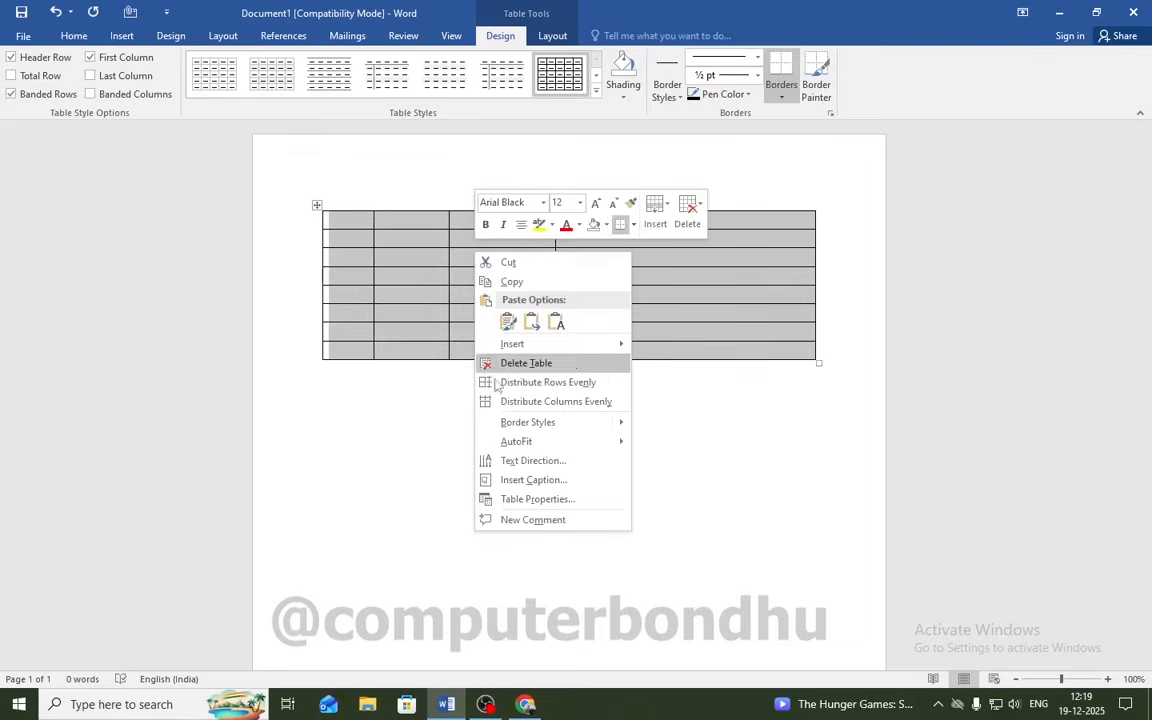
click(563, 403)
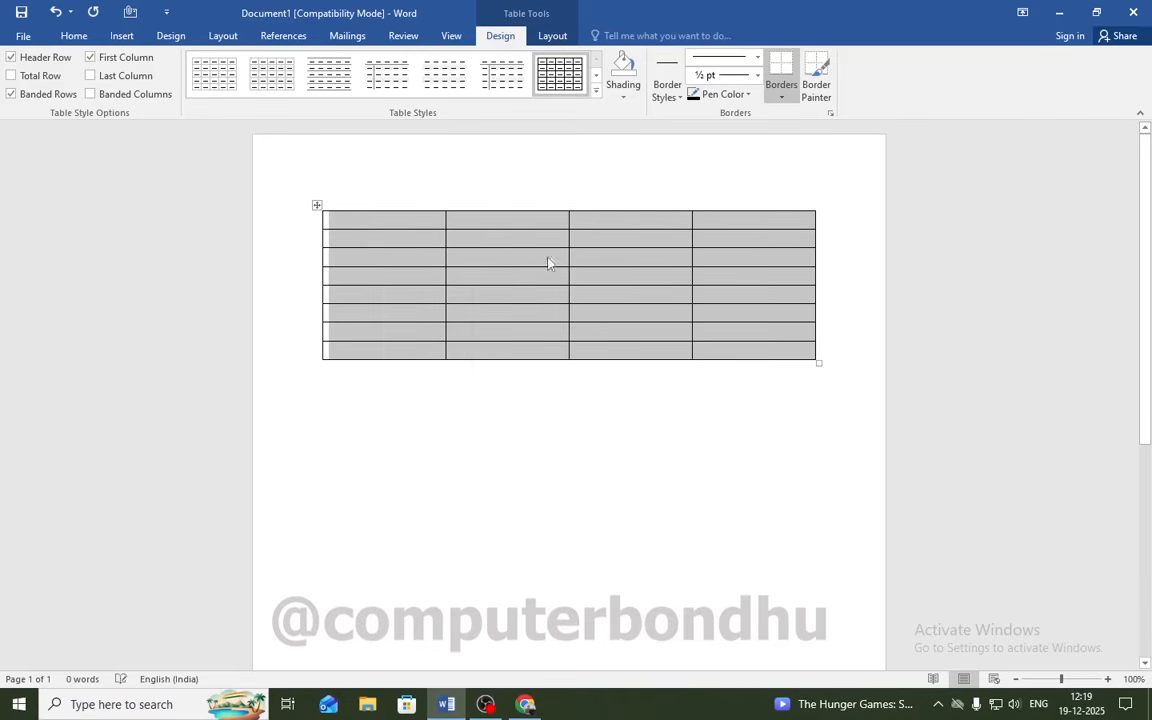
click(508, 223)
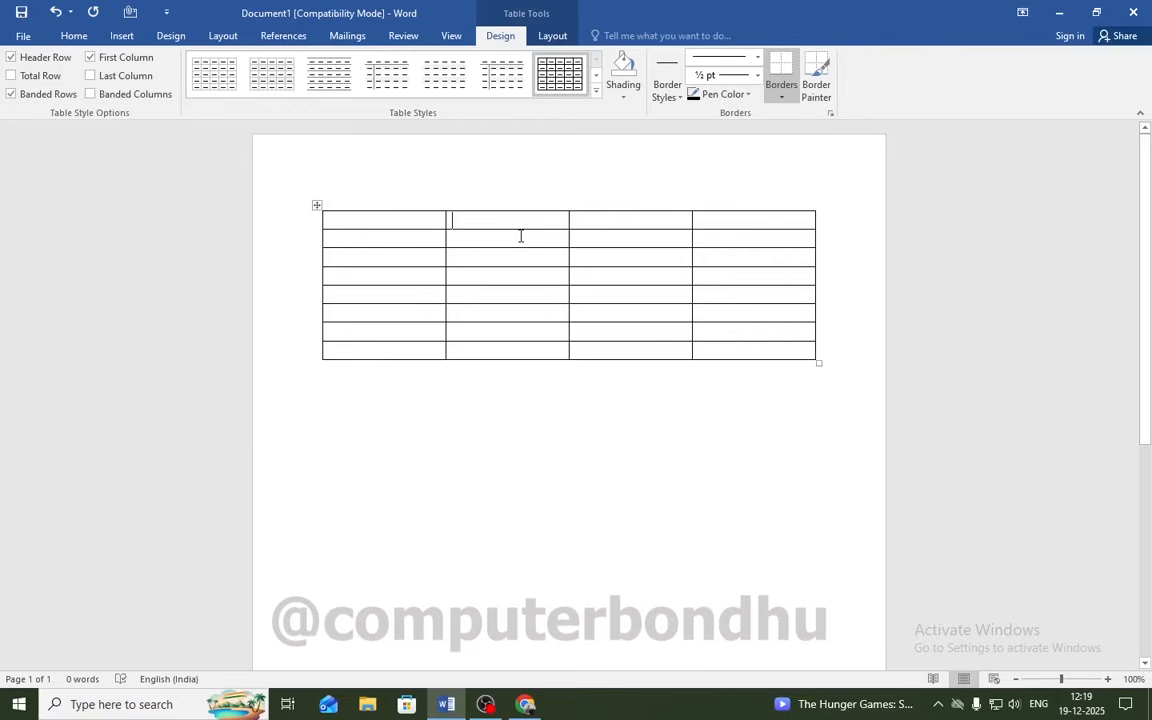
Step: Undo the even column distribution and the three column width changes
key(ctrl+z)
key(ctrl+z)
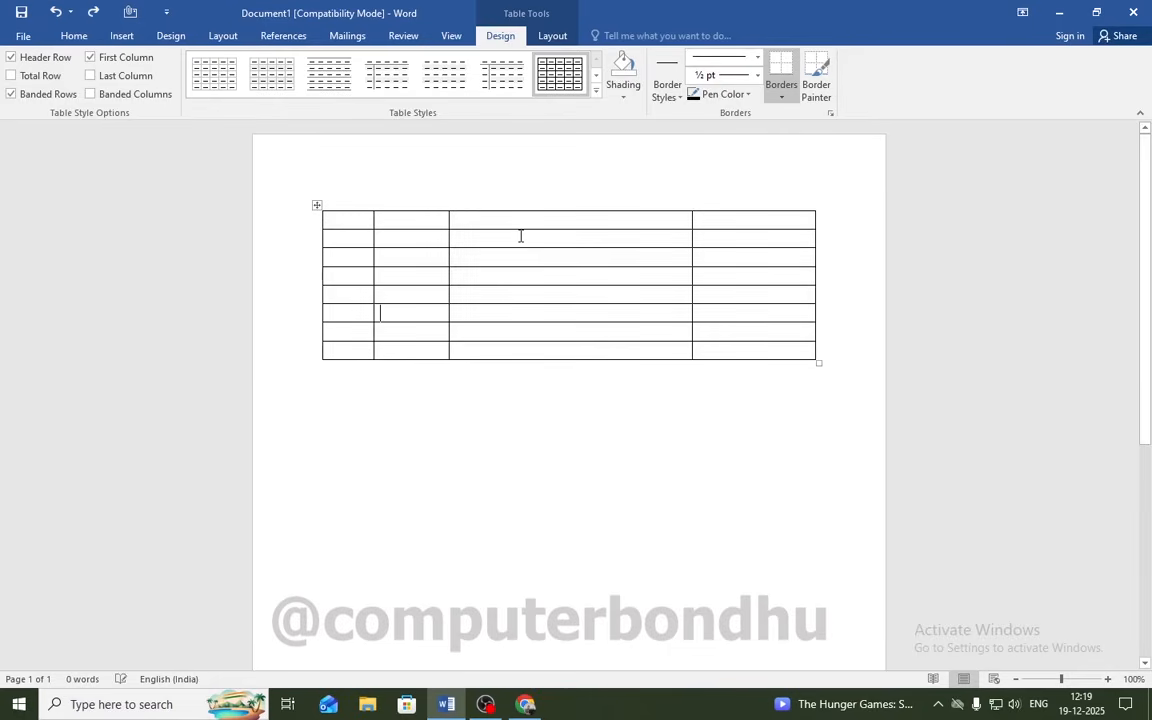
key(ctrl+z)
key(ctrl+z)
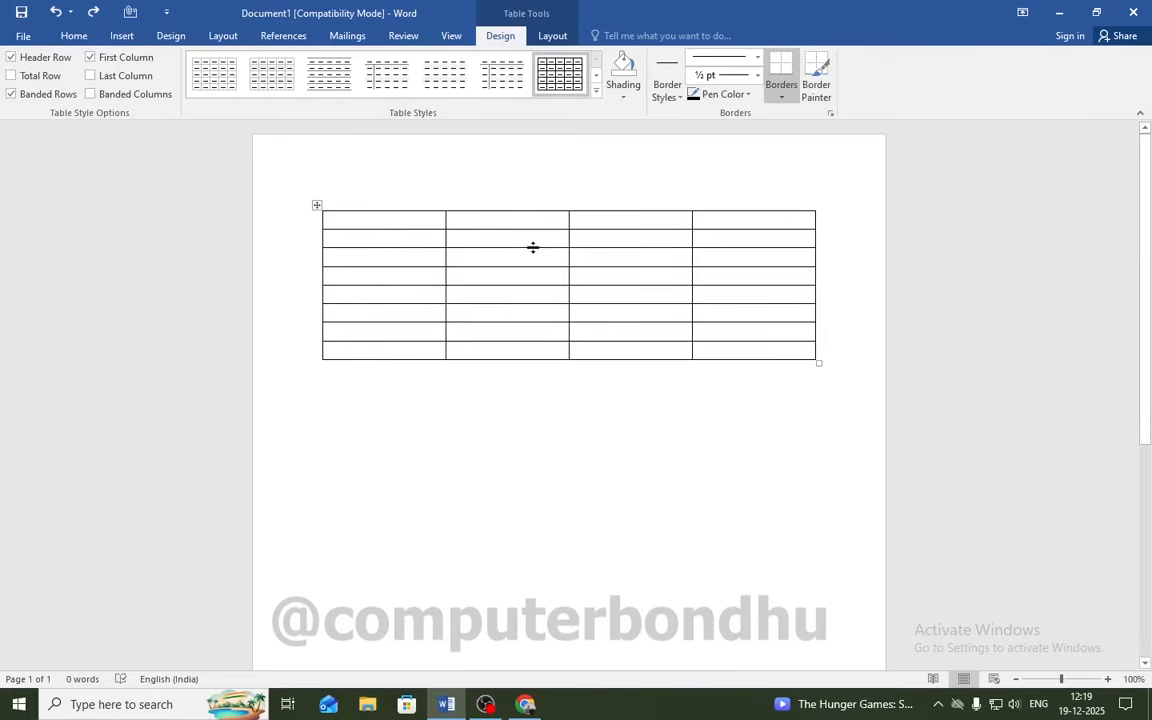
Step: Make the table's third and fifth rows taller and distribute all of its rows evenly
drag(533, 247, 548, 405)
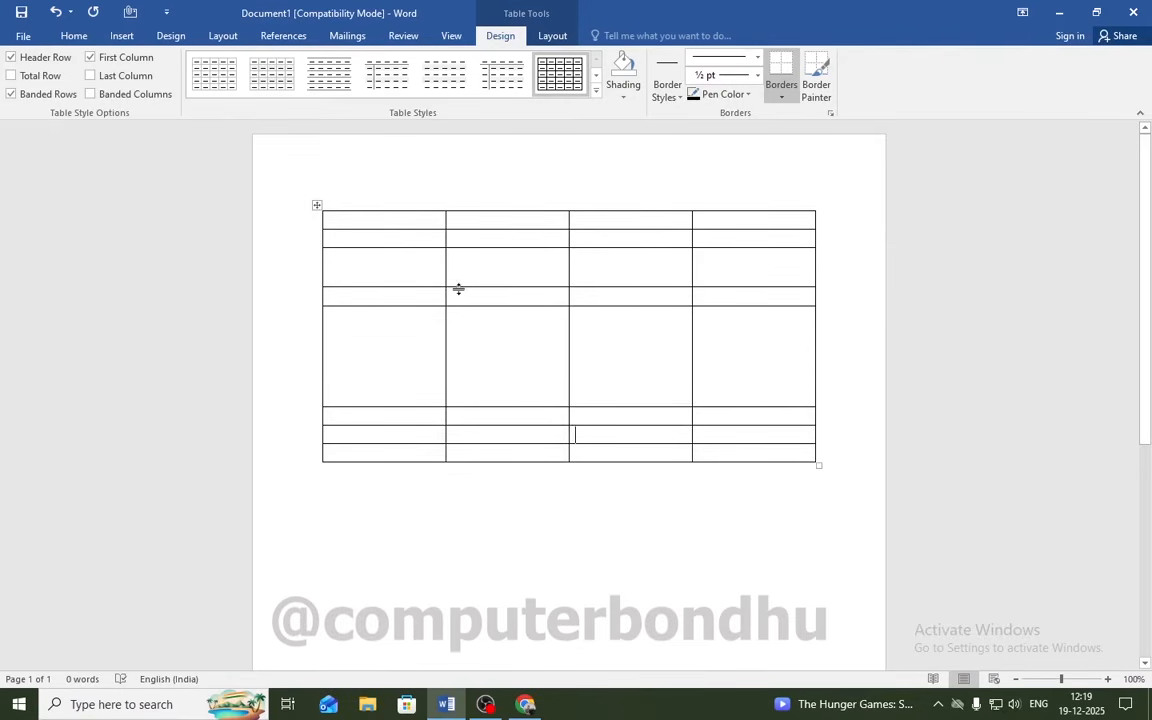
drag(380, 218, 752, 453)
right_click(521, 247)
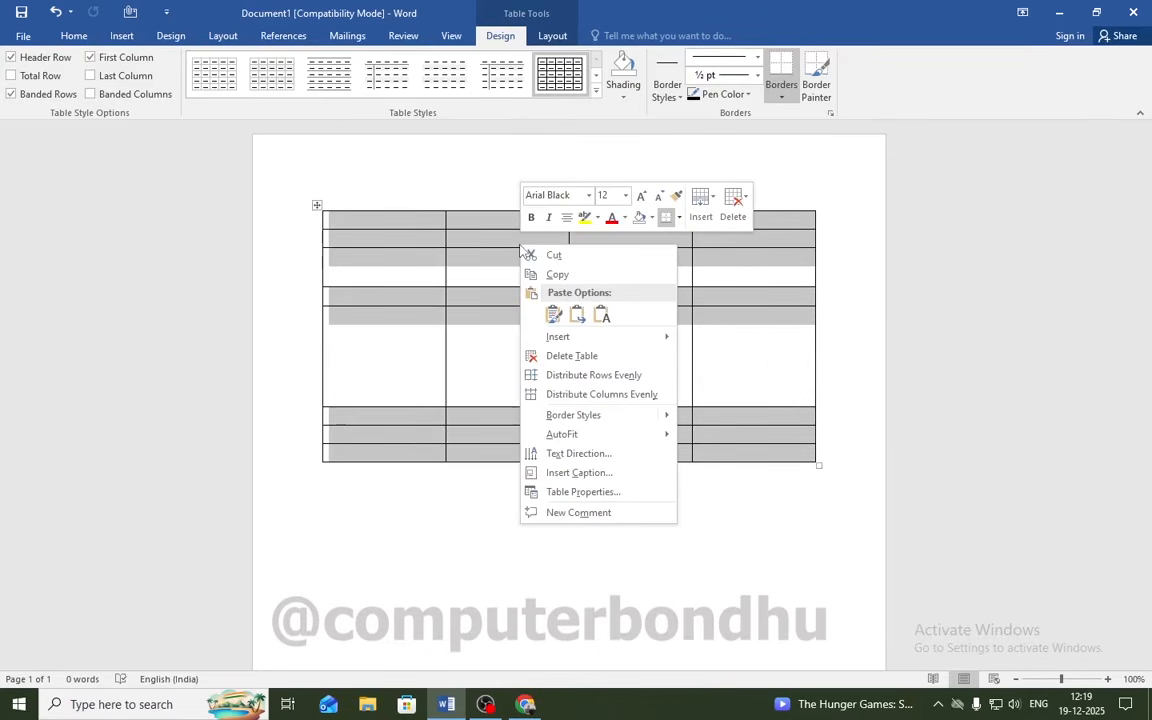
click(620, 376)
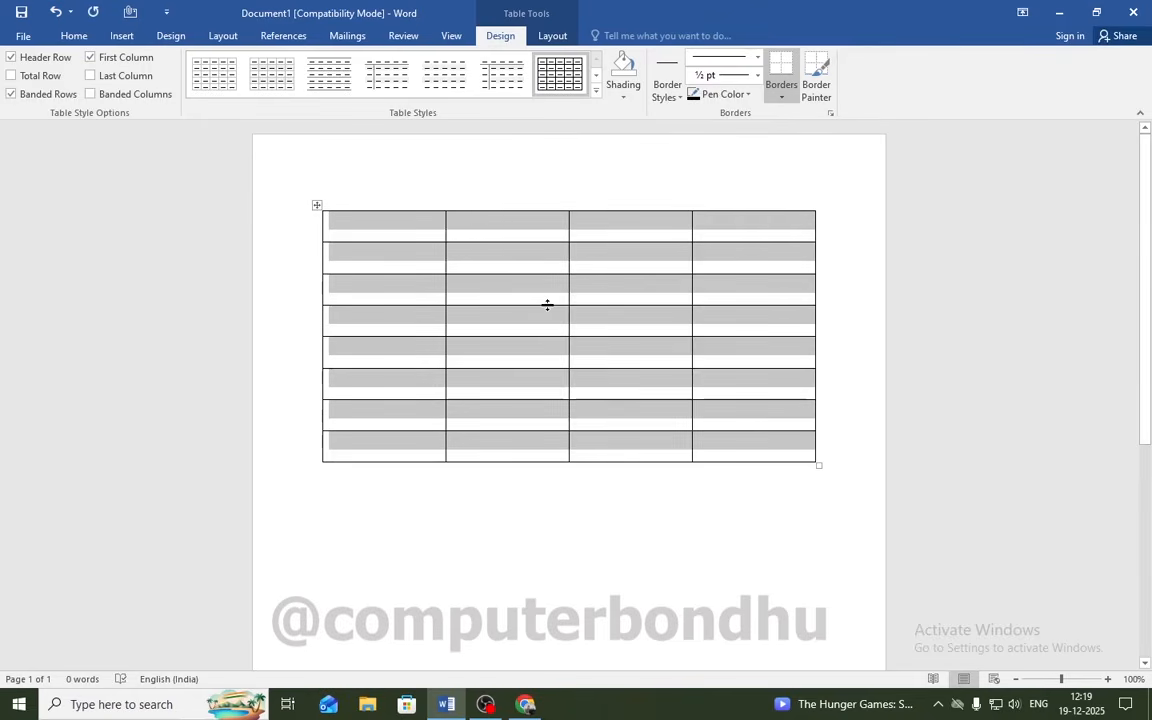
click(540, 291)
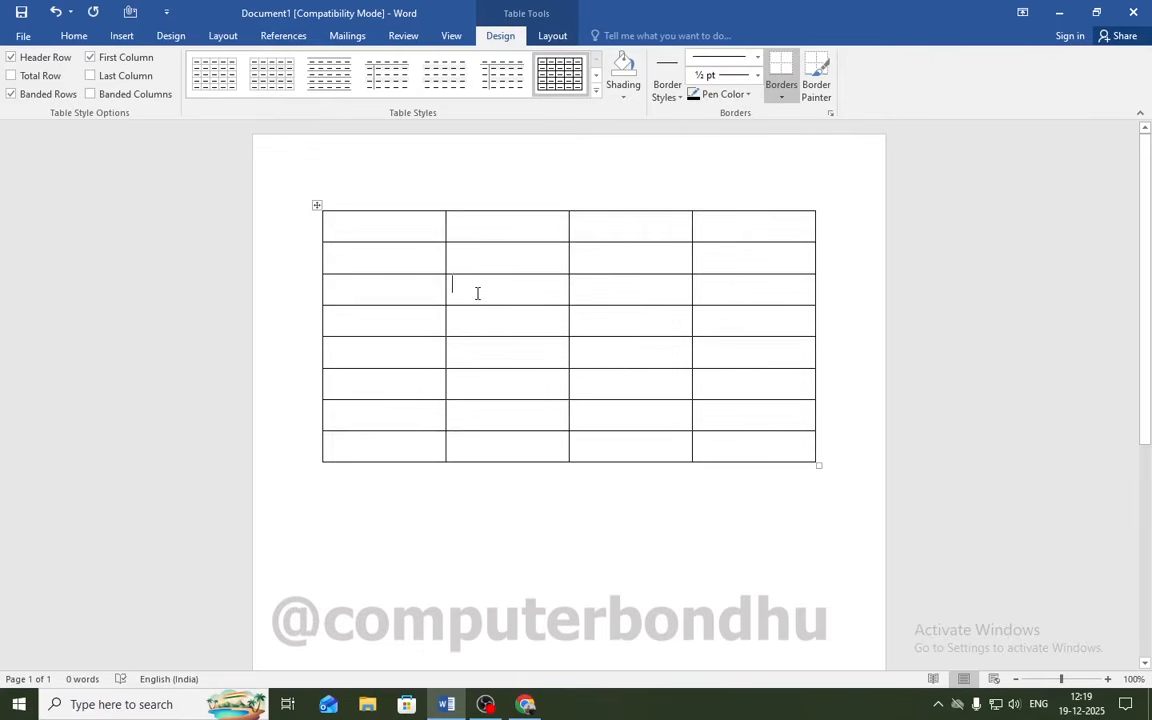
Step: Enter 1, 2 and 3 in the first three cells of the table's first column
click(367, 222)
text(1)
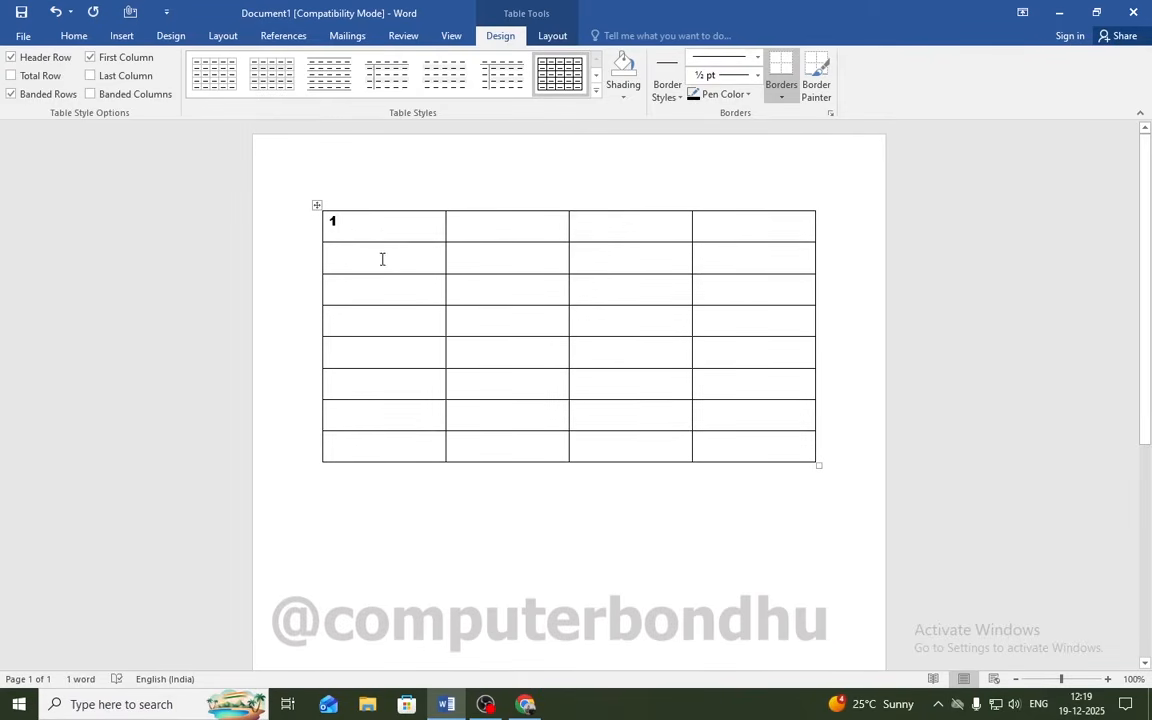
click(380, 258)
text(2)
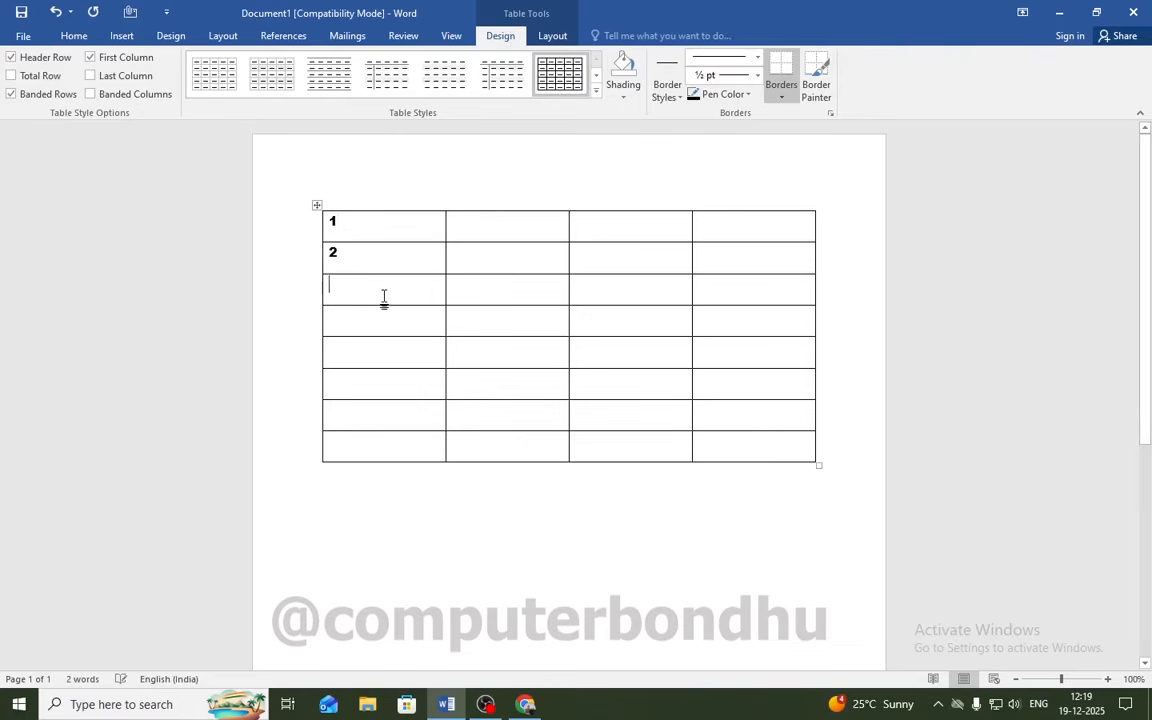
click(384, 298)
text(3)
click(388, 318)
Step: Clear the three typed numbers and apply the 1. 2. 3. numbering format to all eight cells of the first column
drag(373, 235, 377, 293)
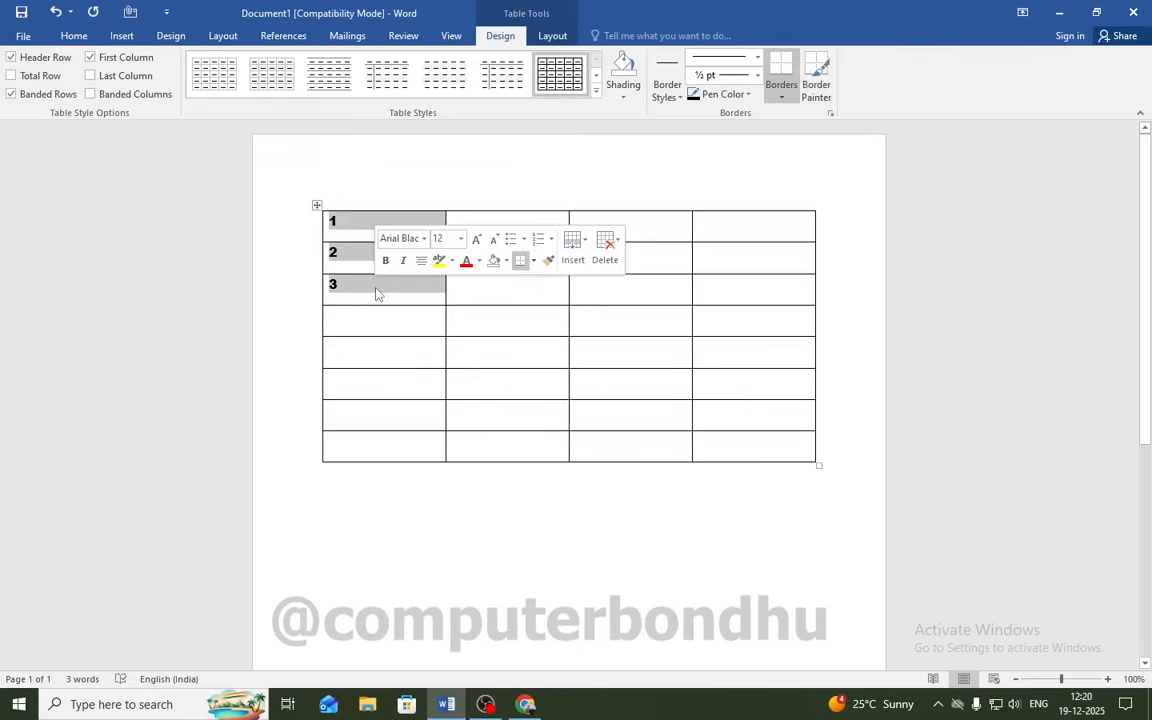
key(Delete)
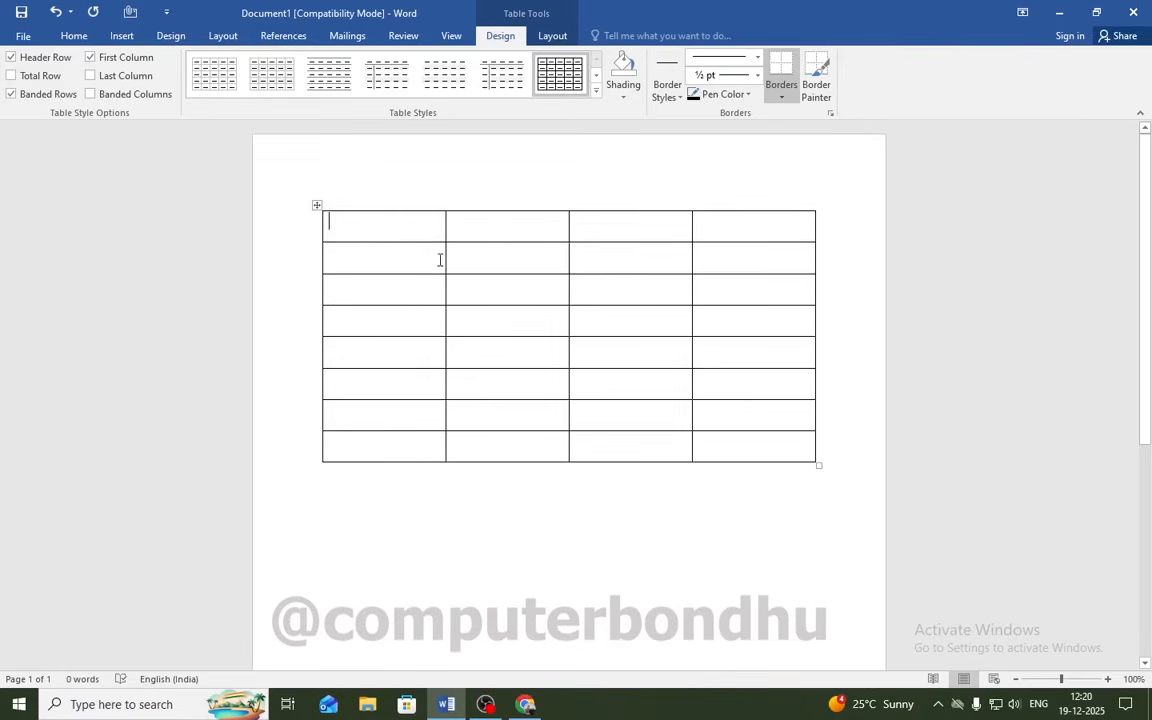
click(74, 36)
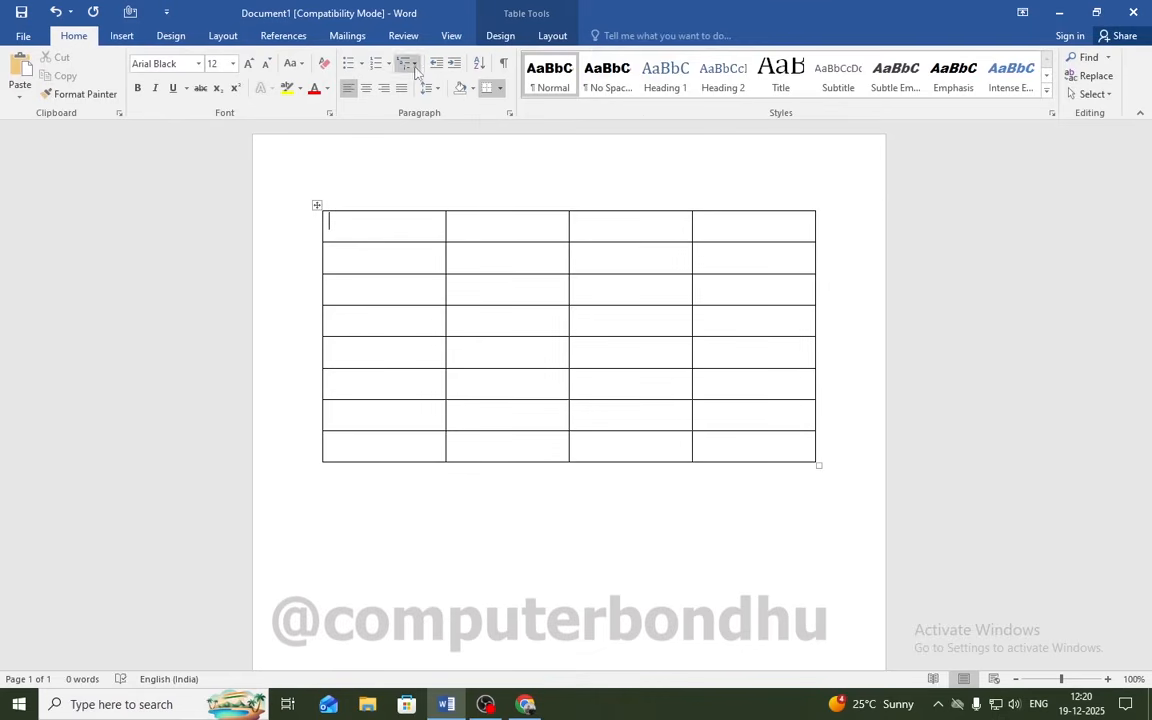
click(442, 540)
drag(373, 230, 388, 430)
click(388, 64)
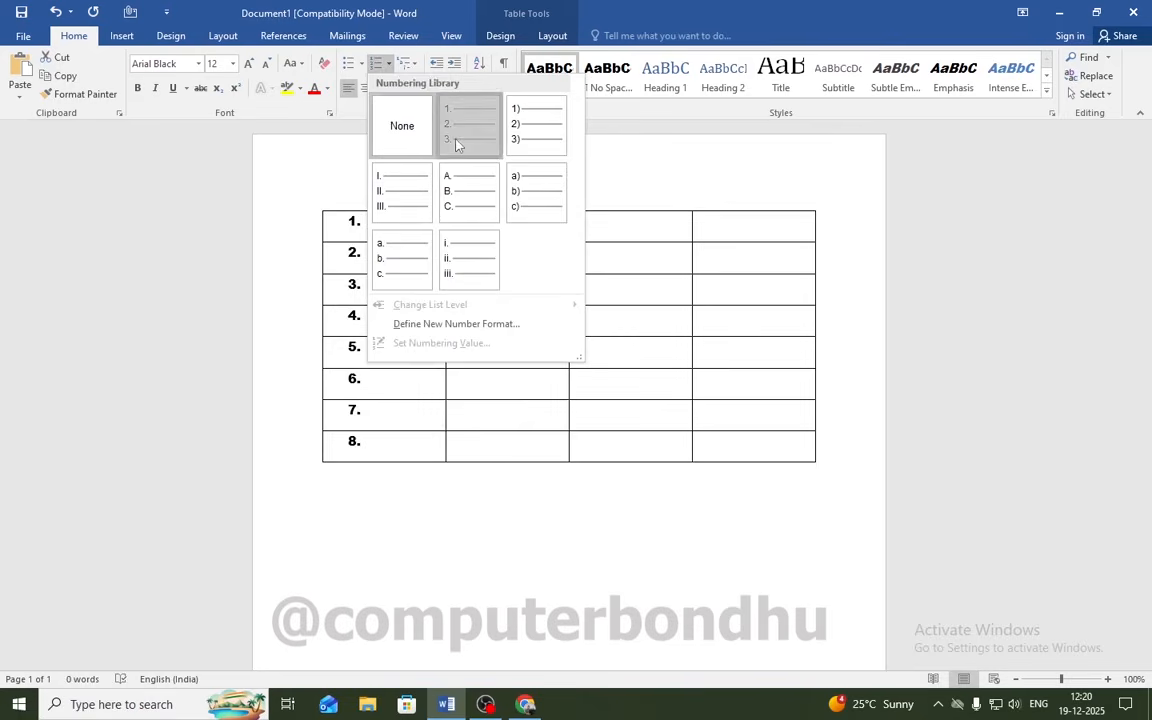
click(458, 141)
click(468, 285)
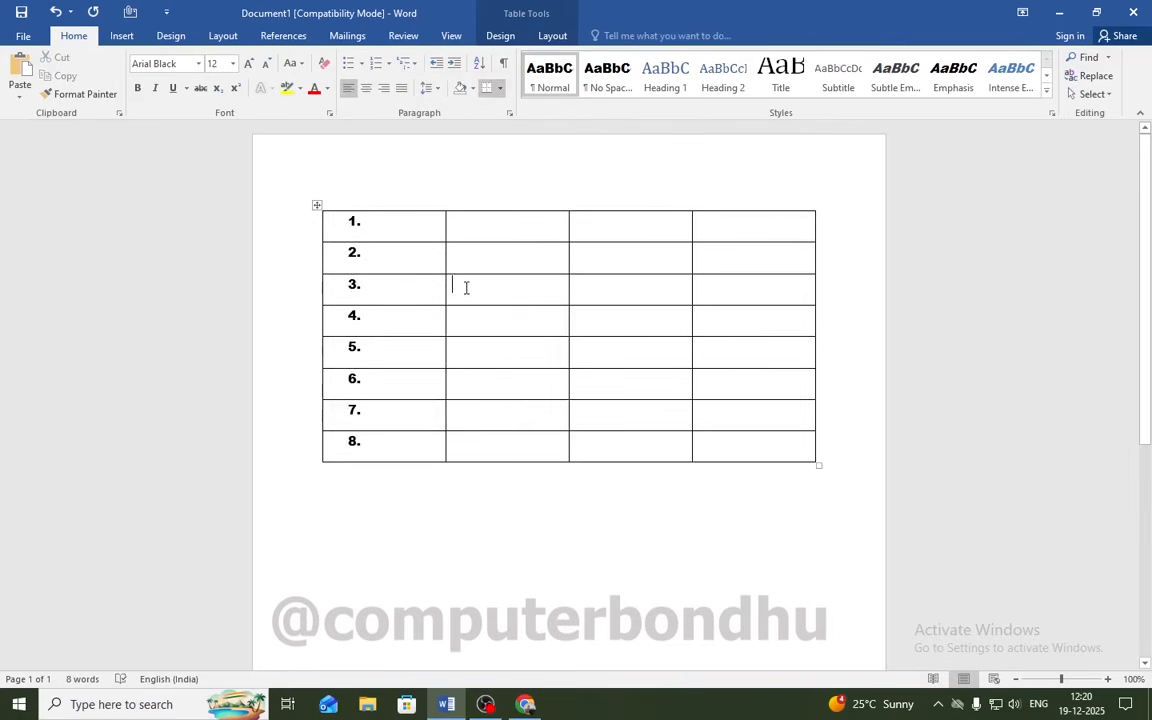
click(414, 260)
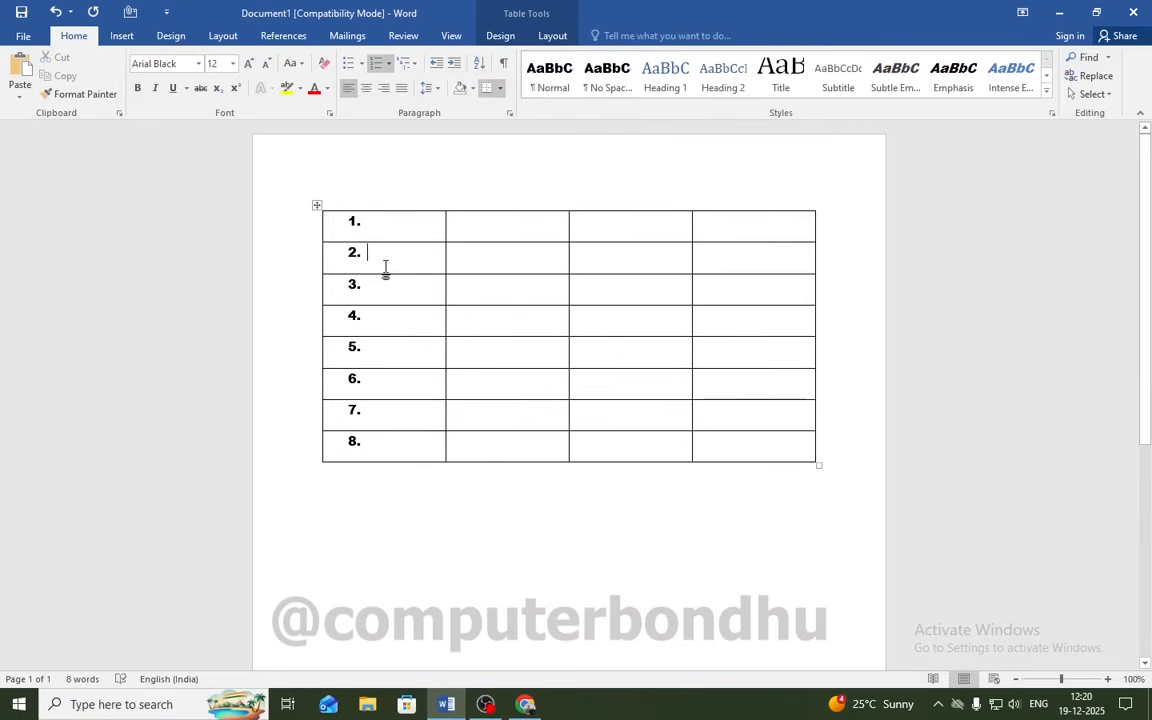
click(375, 322)
Step: Split the table above row 5 so that rows 5 to 8 form a separate table
click(399, 348)
drag(399, 348, 766, 449)
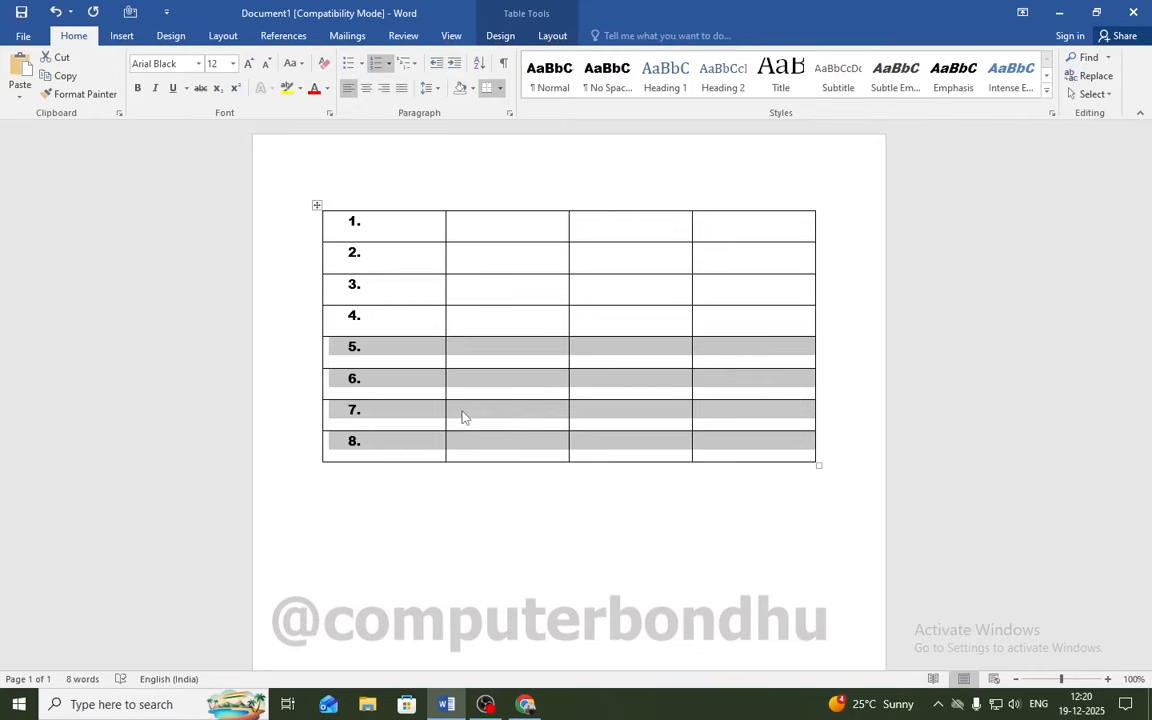
key(ctrl+shift+Return)
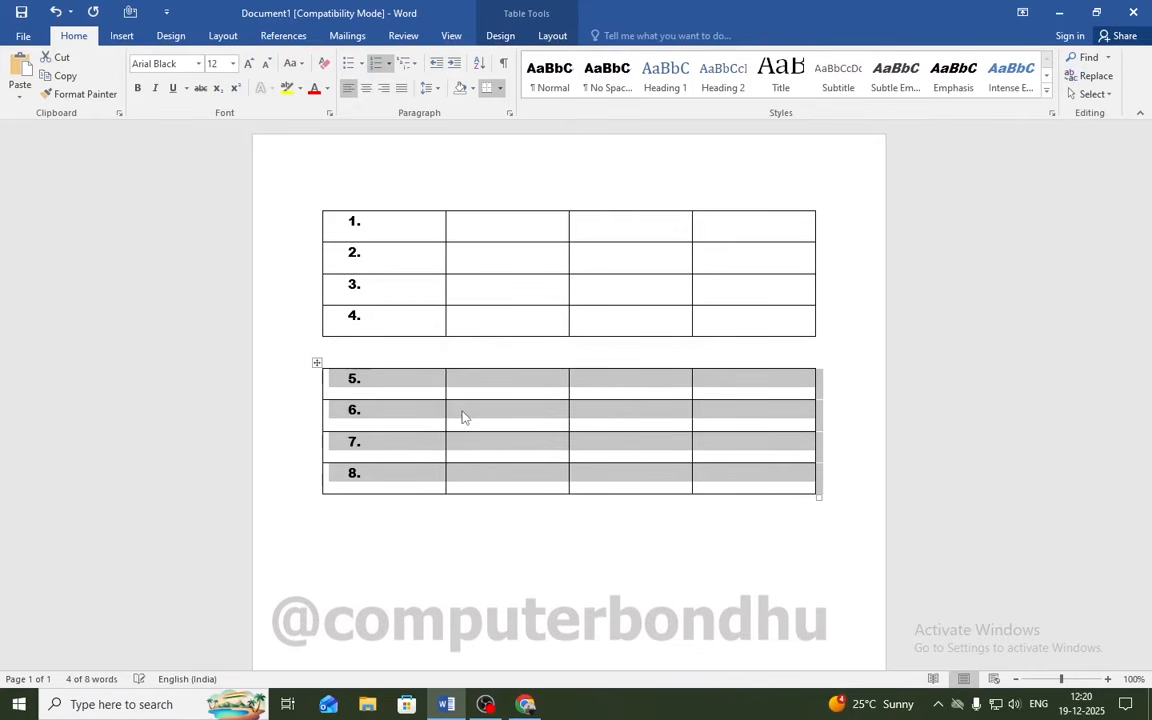
click(501, 495)
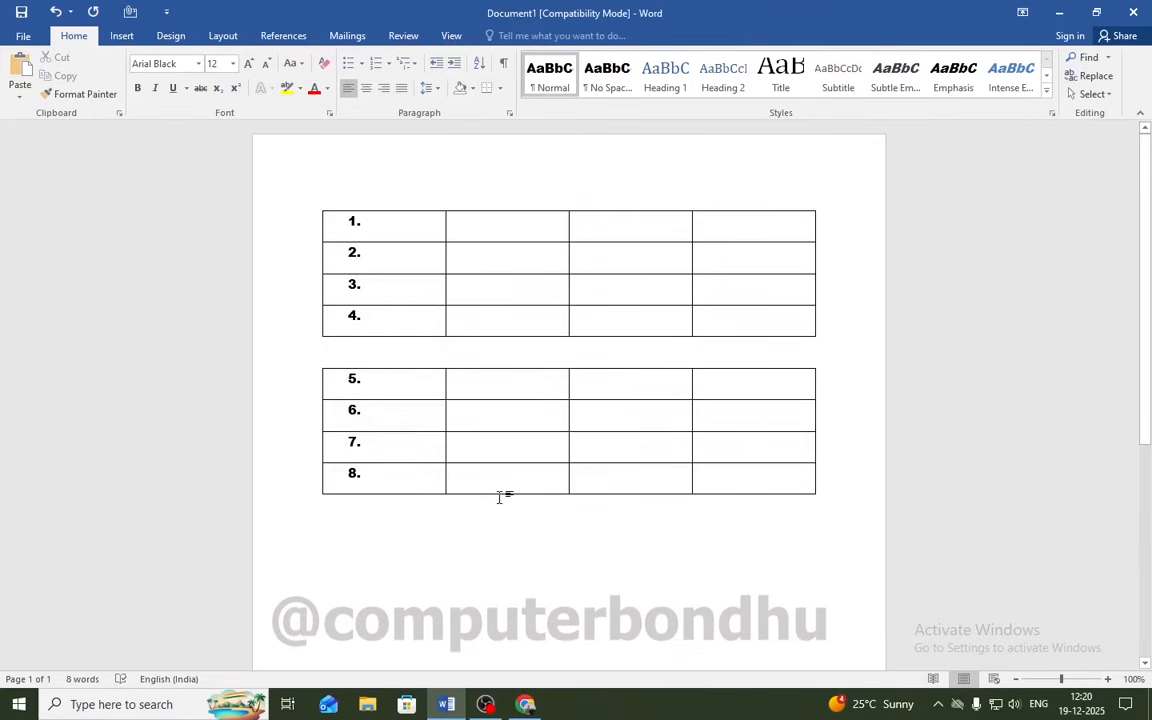
click(514, 386)
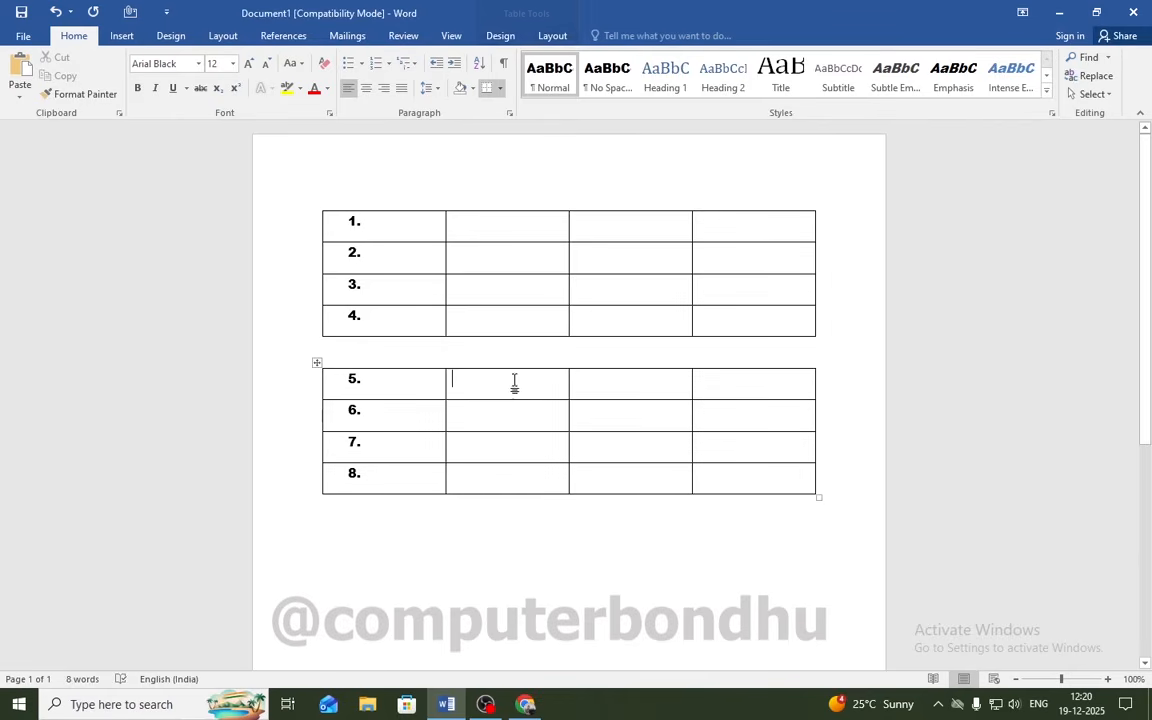
click(416, 387)
click(417, 411)
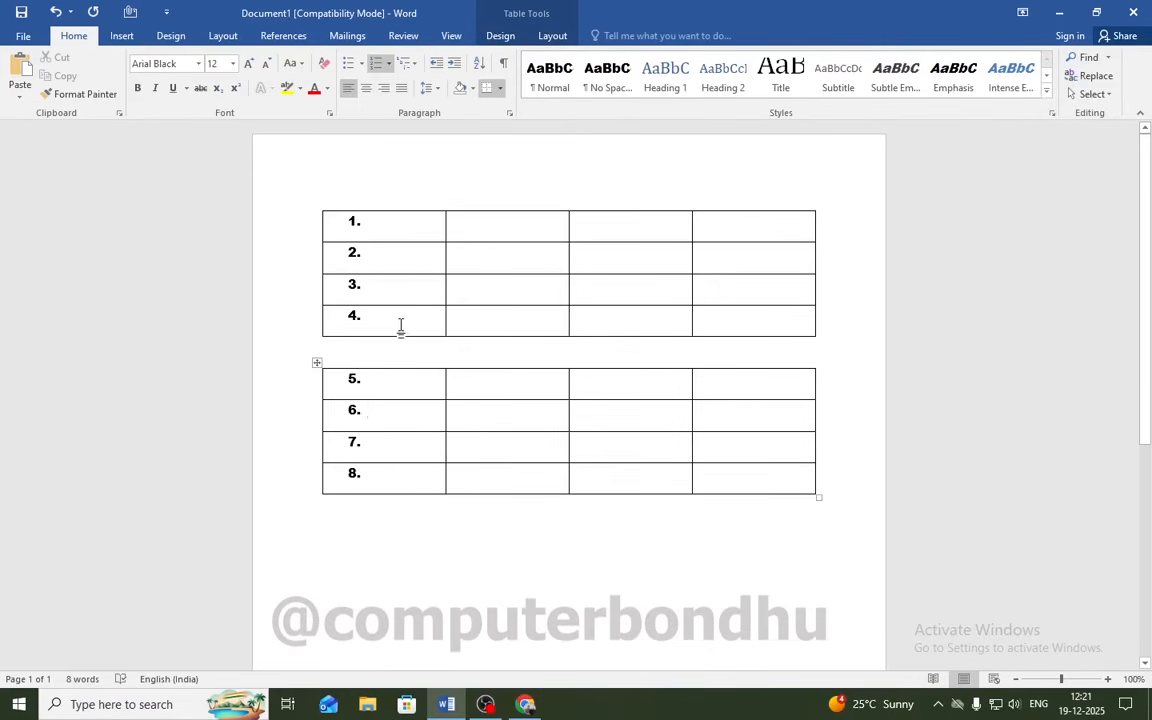
Step: Move row 4 out of the upper table to the start of the lower table
drag(424, 319, 750, 325)
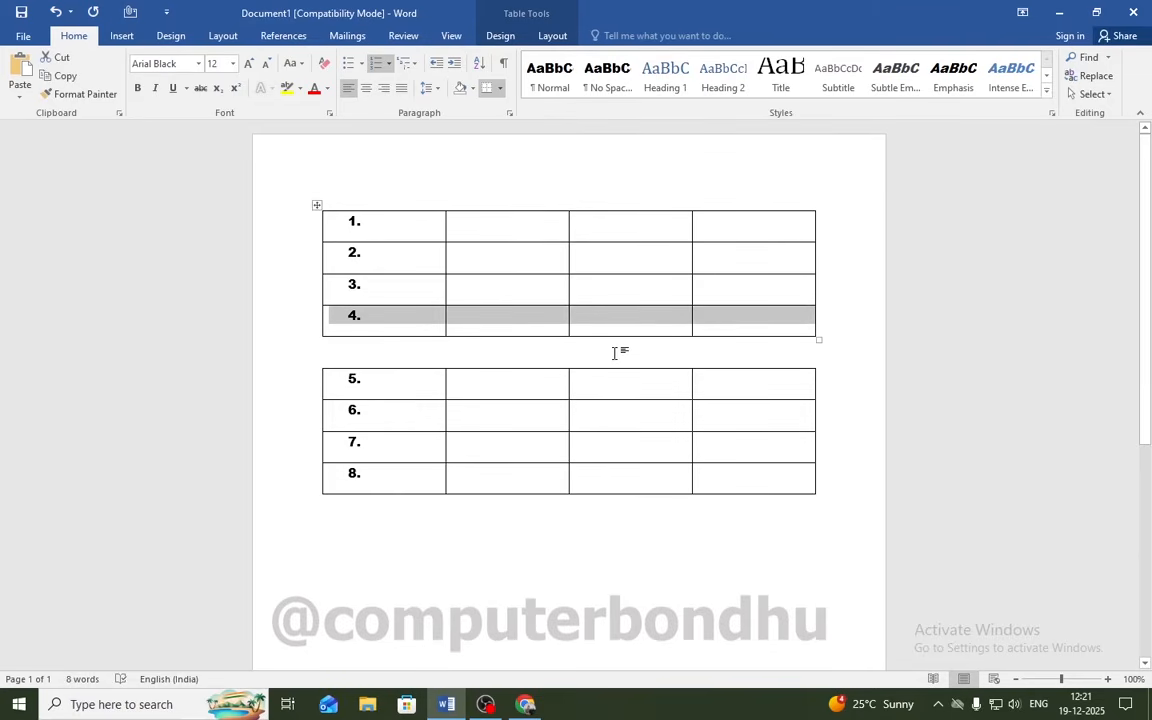
key(alt+shift+Down)
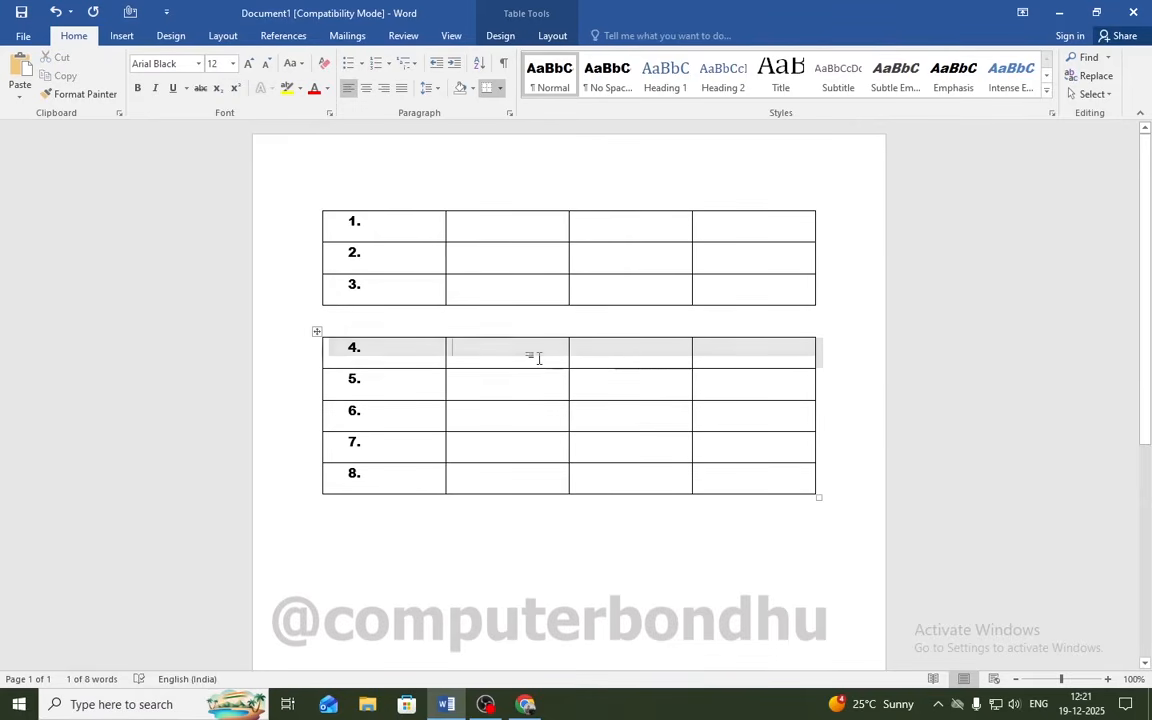
click(537, 357)
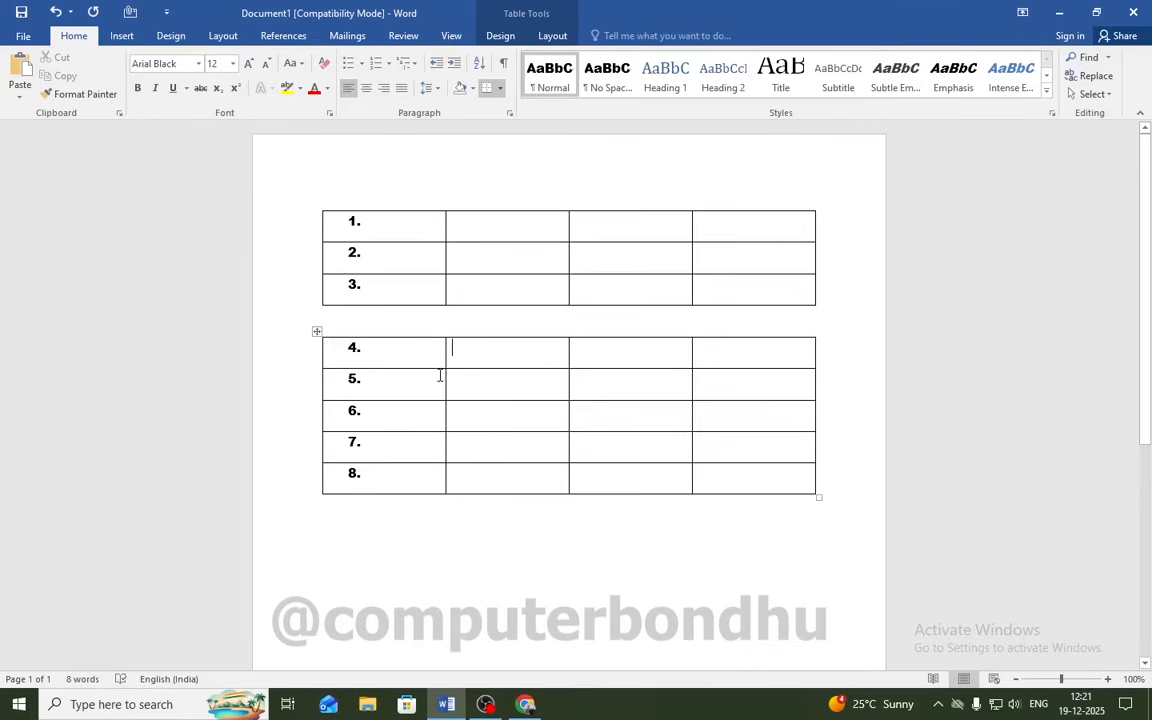
Step: Select all rows of the lower table and move them up to rejoin the upper table
click(383, 366)
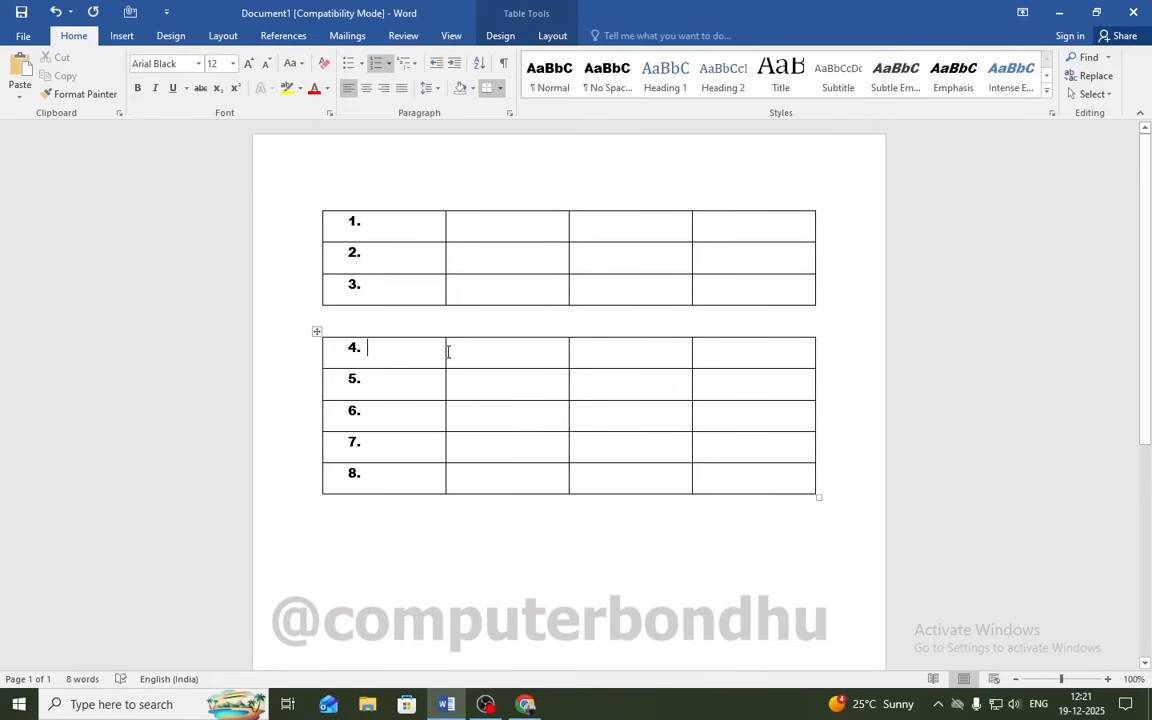
mouse_move(448, 351)
mouse_down()
mouse_move(722, 452)
mouse_move(760, 481)
mouse_up()
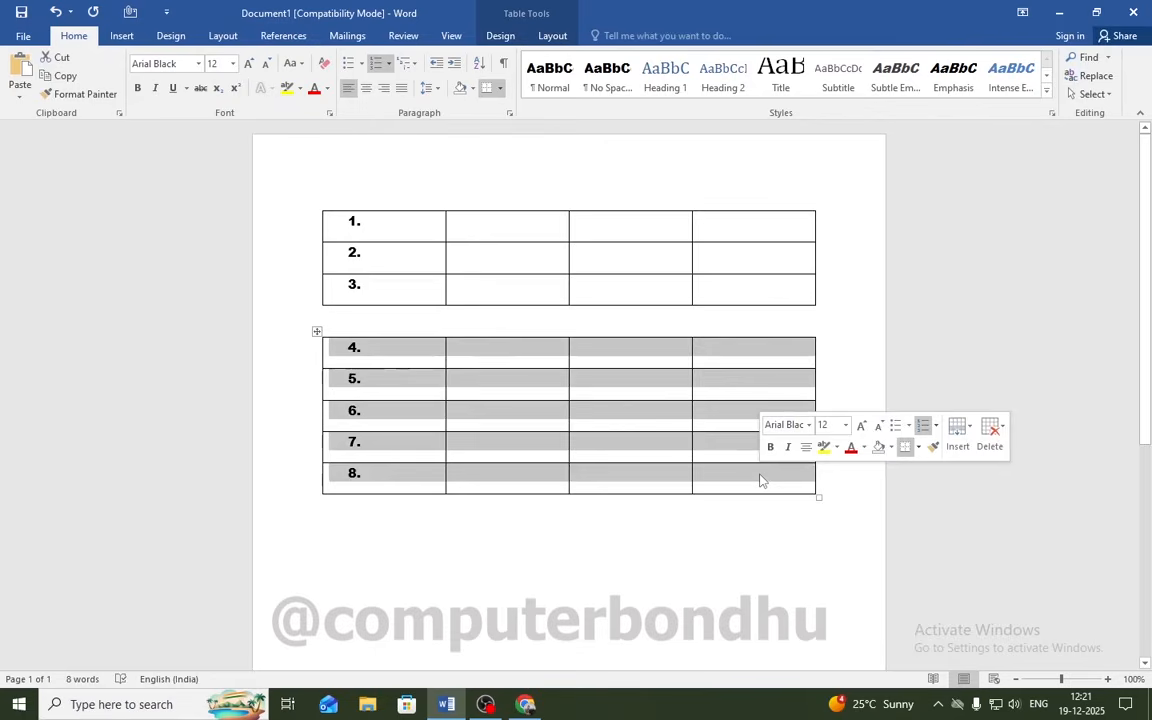
key(alt+shift+Up)
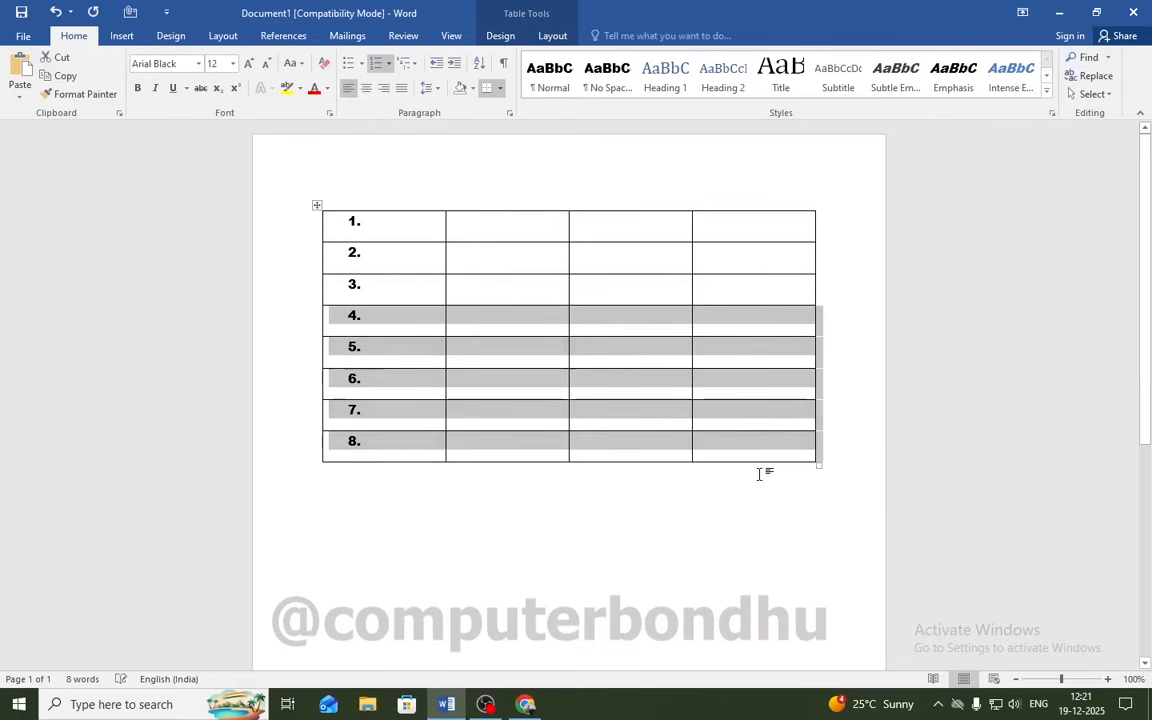
click(515, 447)
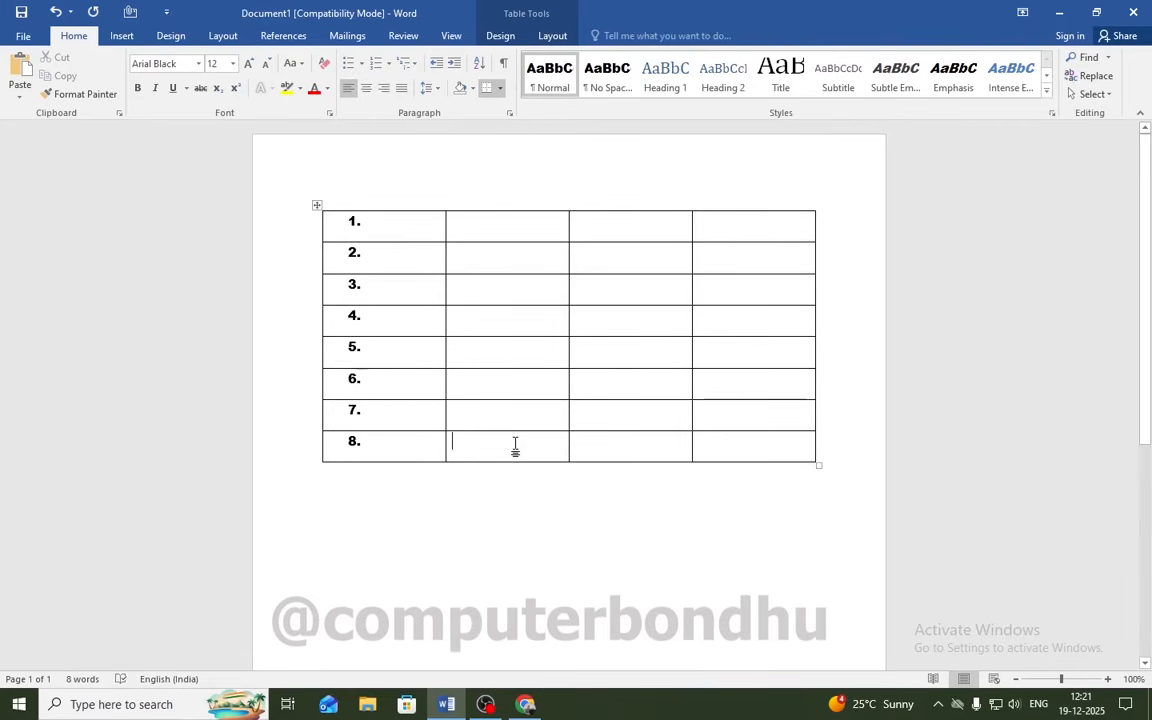
Step: Remove the numbering from the first column by setting it to None for the first cell and the remaining seven cells
drag(386, 231, 417, 425)
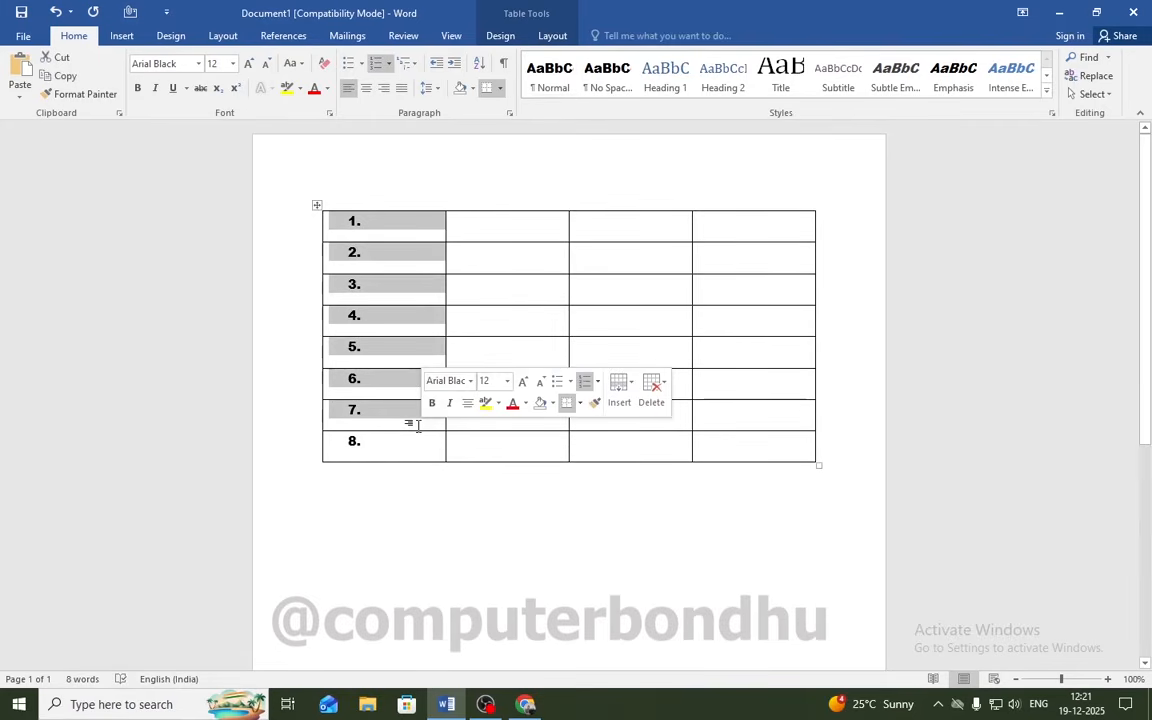
click(417, 425)
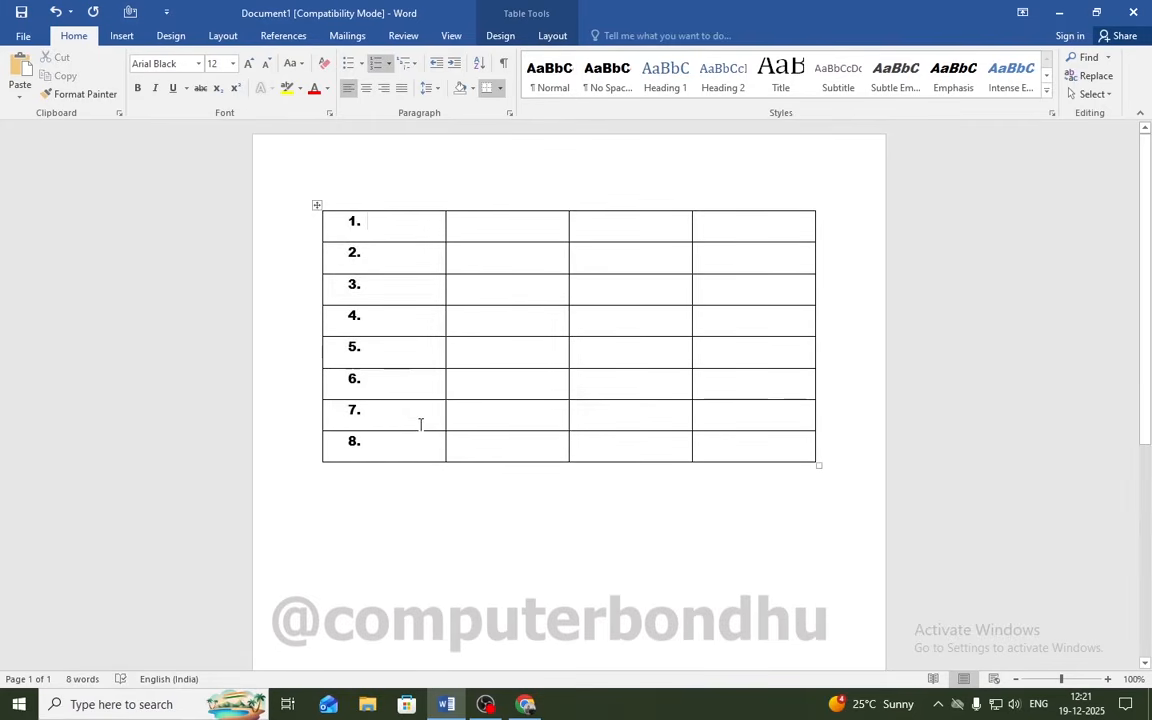
click(355, 224)
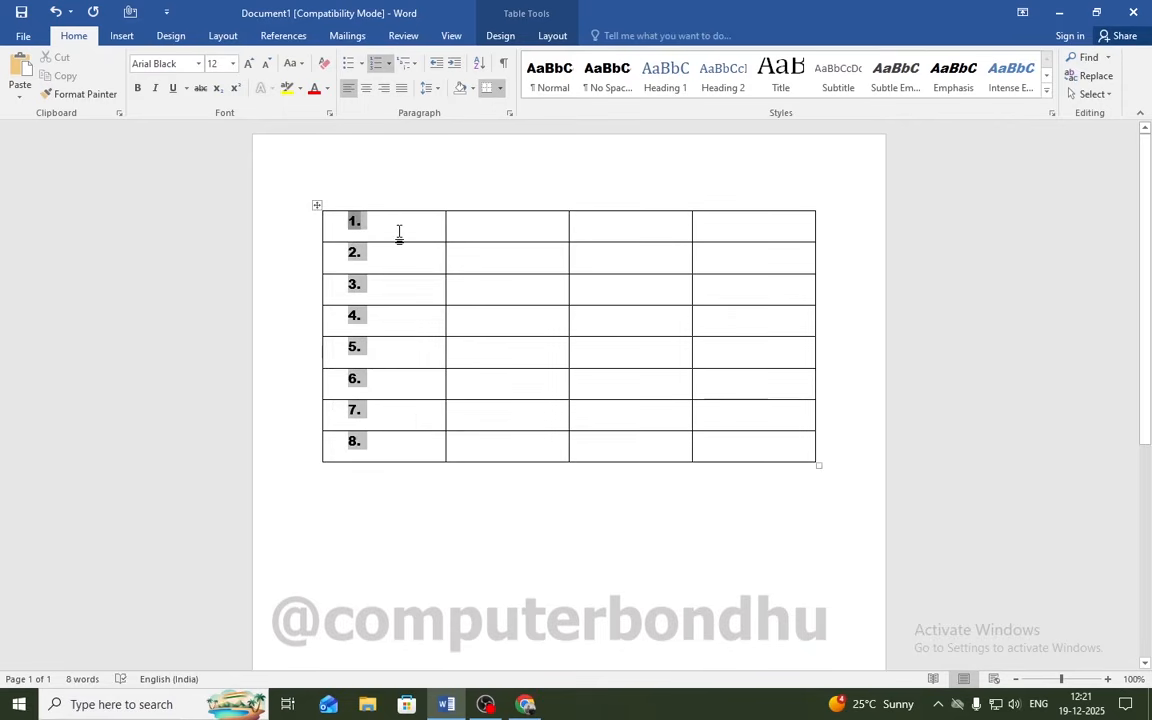
click(388, 63)
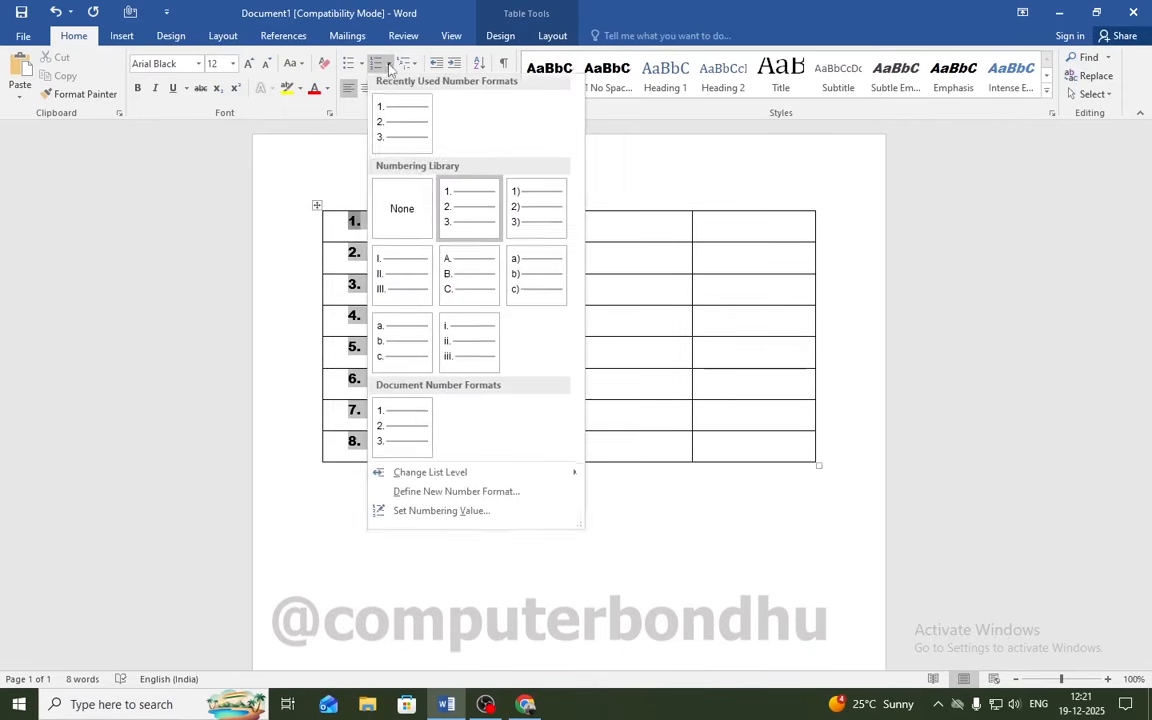
click(398, 213)
drag(409, 257, 409, 432)
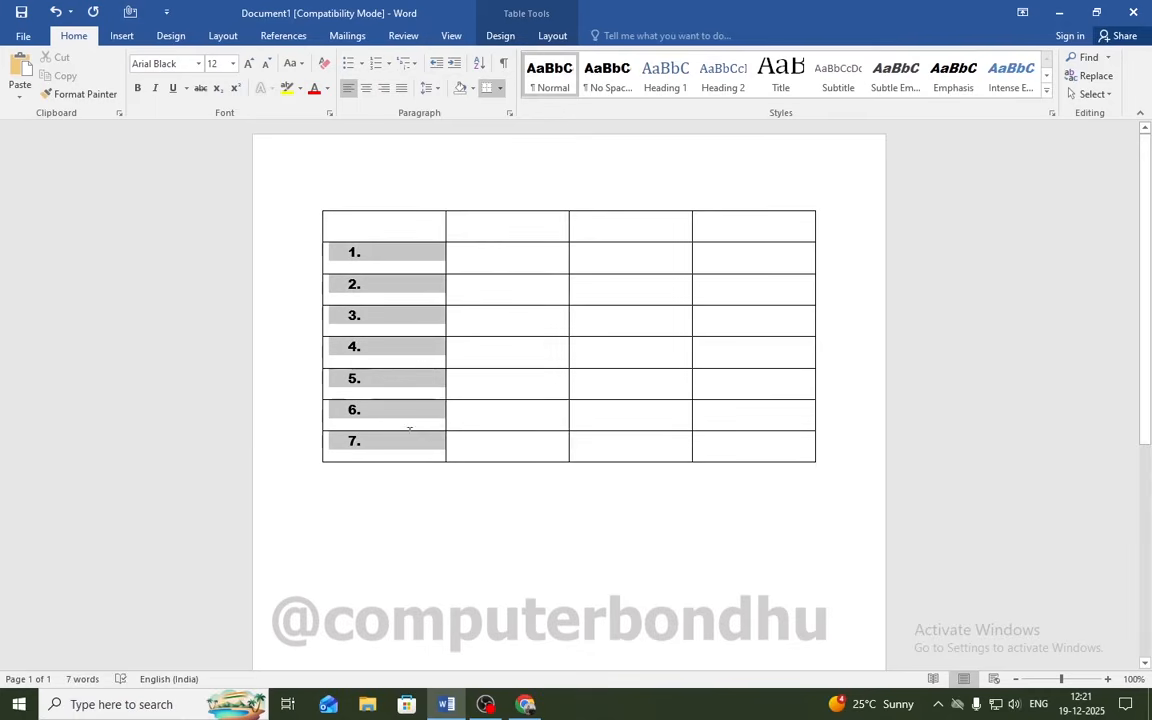
click(390, 63)
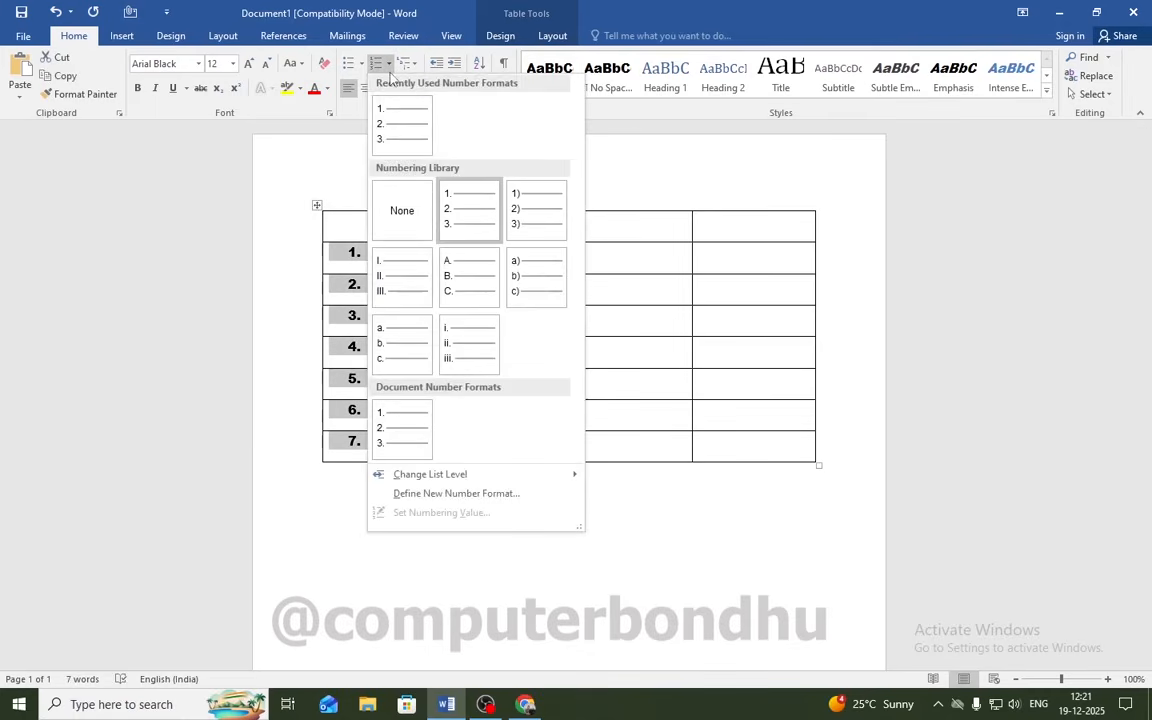
click(399, 213)
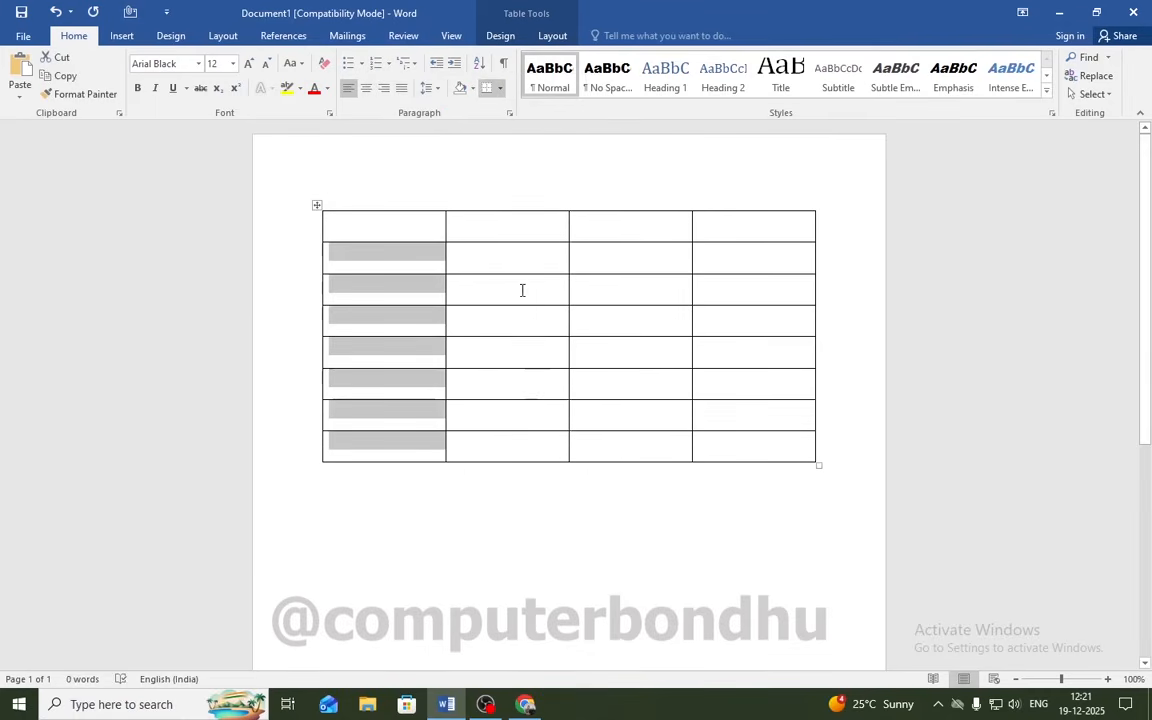
Step: Enter a different person's first name in the second and third cells of the first column
click(393, 255)
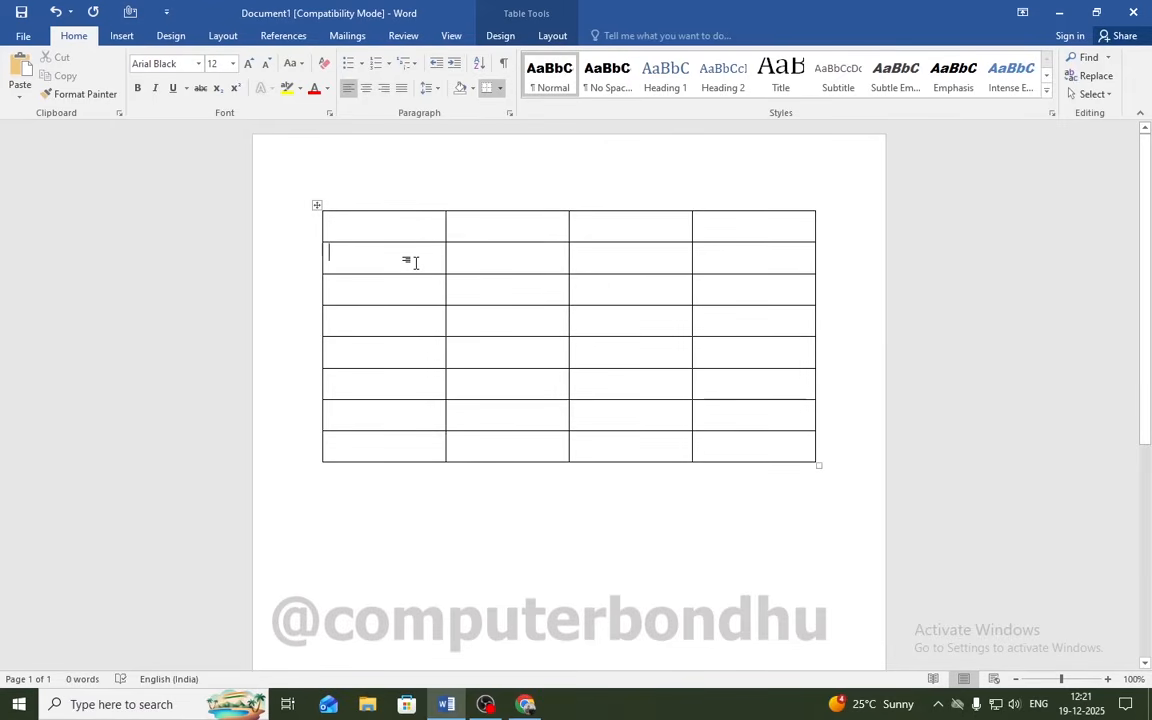
text(RAJA)
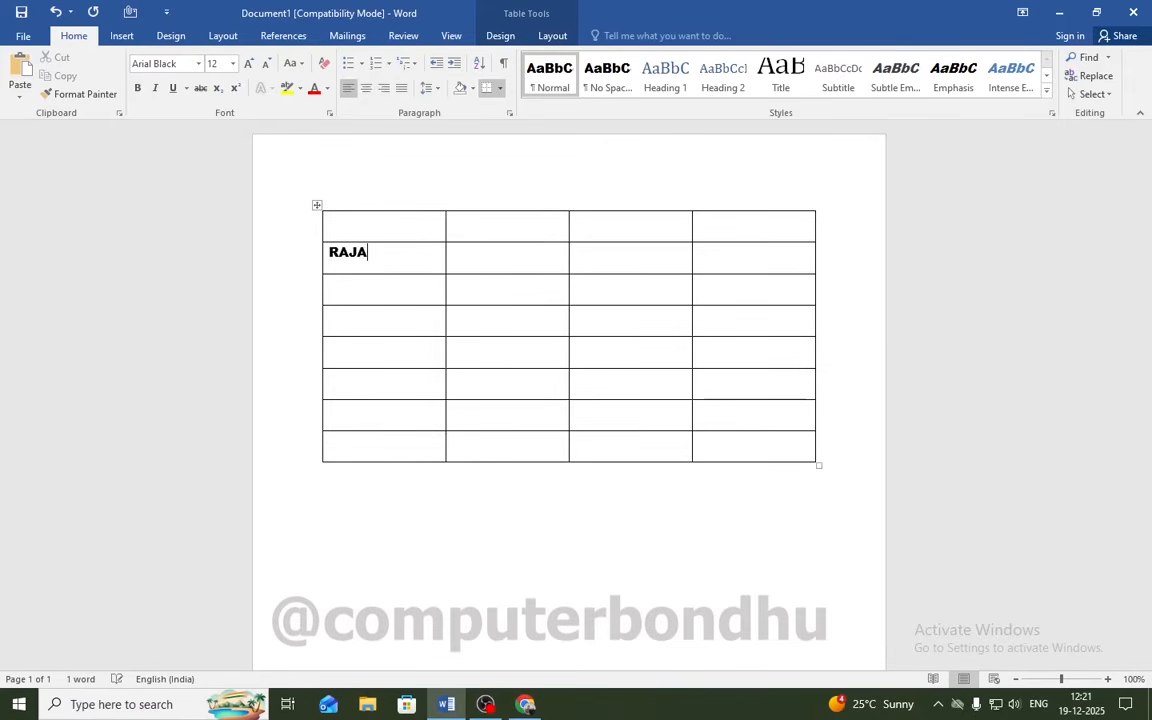
click(365, 283)
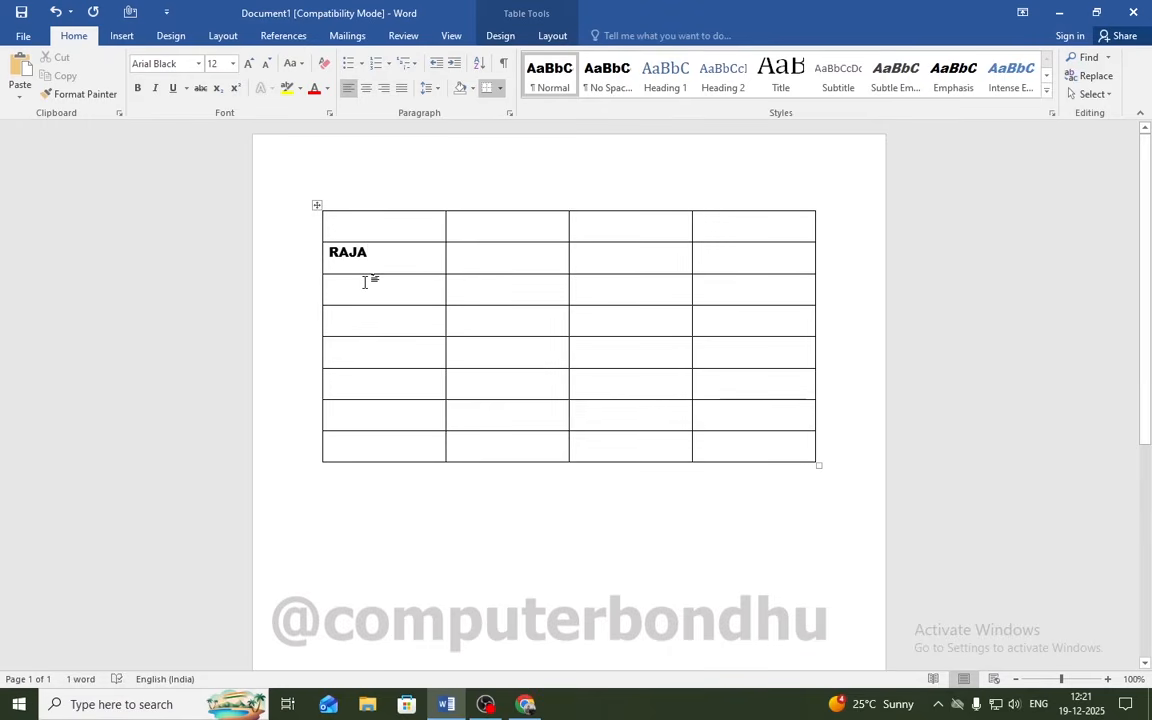
text(RAHU)
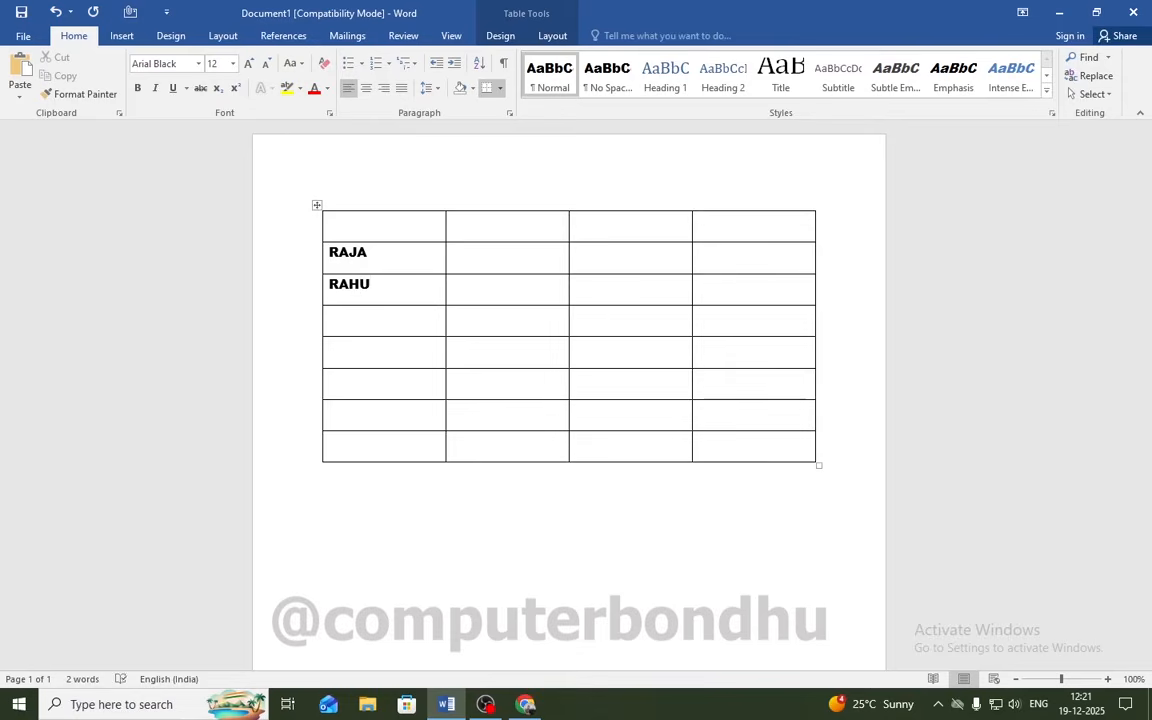
text(L)
click(391, 307)
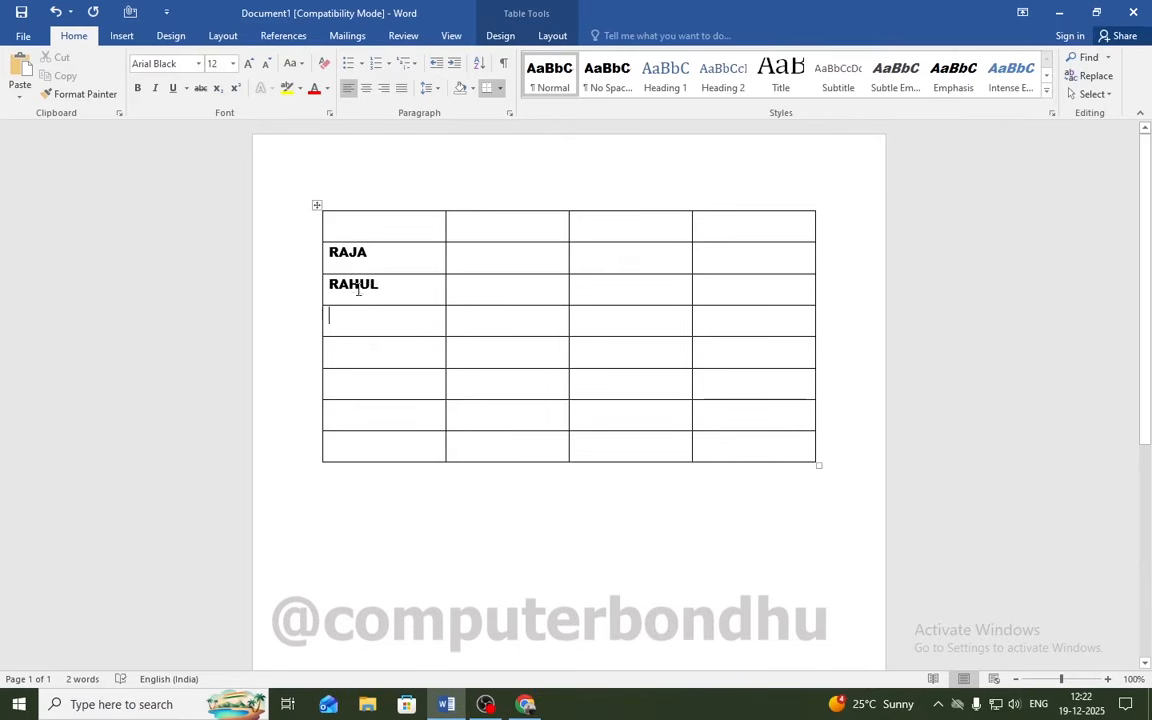
Step: Select the whole third row and move it up two places to the top of the table
drag(358, 289, 722, 298)
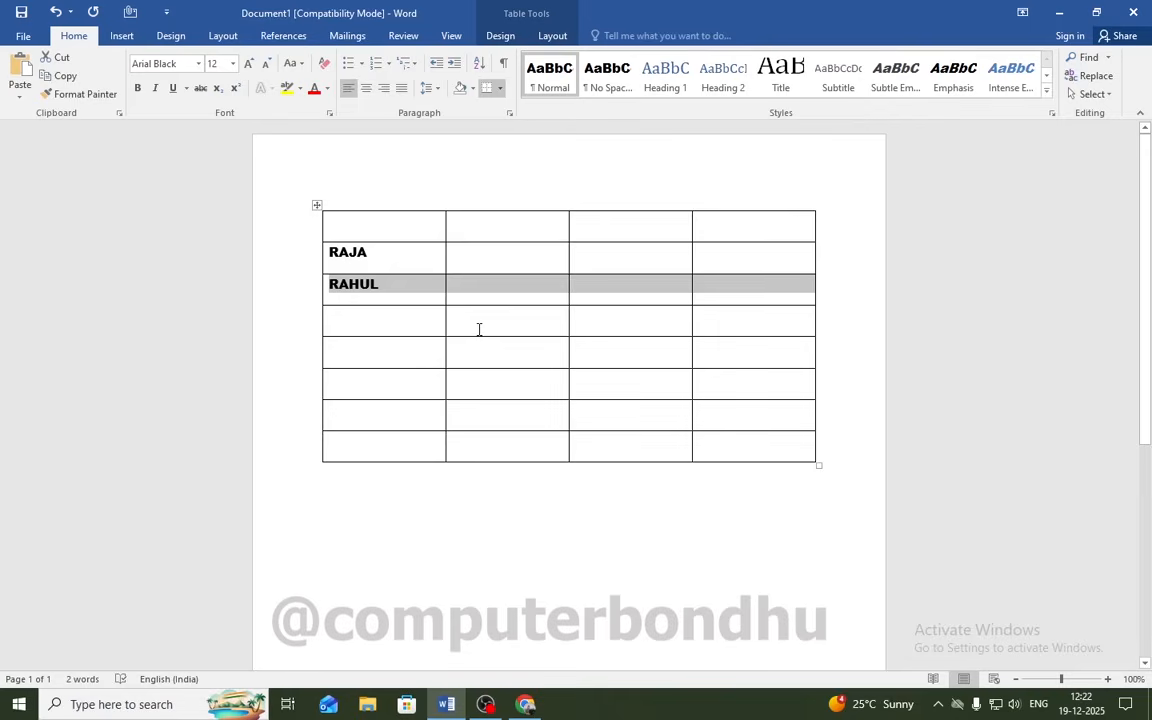
key(alt+shift+Up)
key(alt+shift+Up)
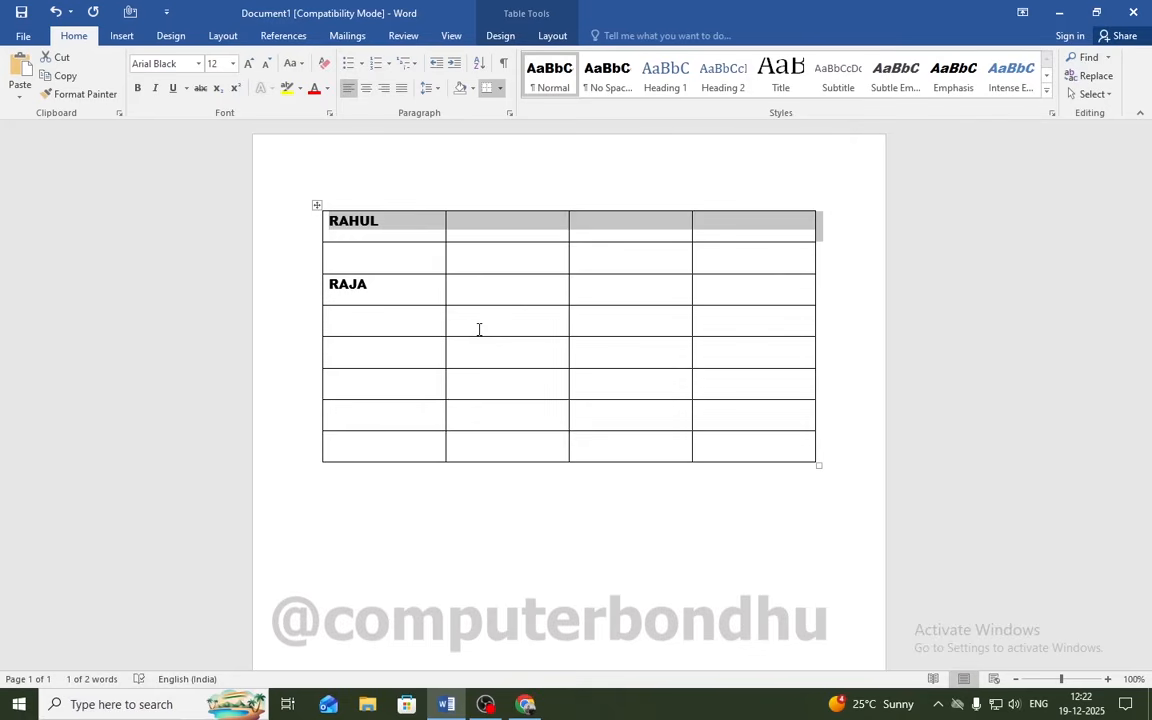
Step: Move the selected top row down seven places to the bottom of the table
key(alt+shift+Down)
key(alt+shift+Down)
key(alt+shift+Down)
key(alt+shift+Down)
key(alt+shift+Down)
key(alt+shift+Down)
key(alt+shift+Down)
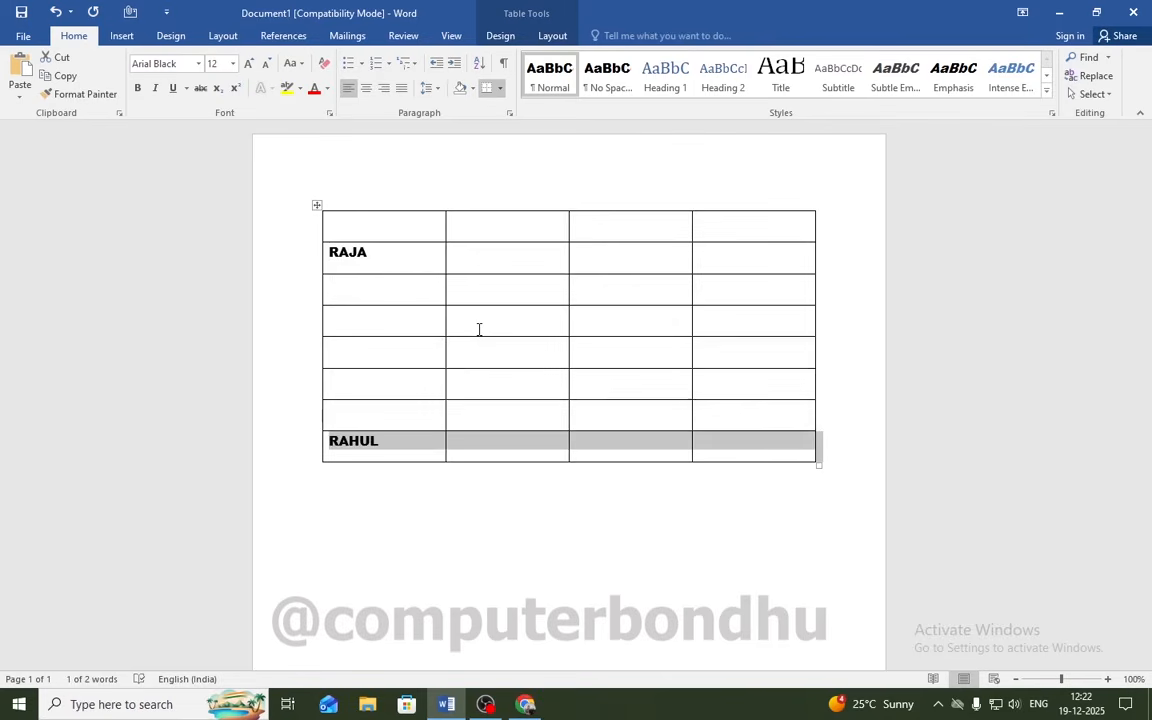
Step: Clear the names from the first column and enter the headings NAME and ROLL in the first two cells of the top row
drag(399, 265, 392, 447)
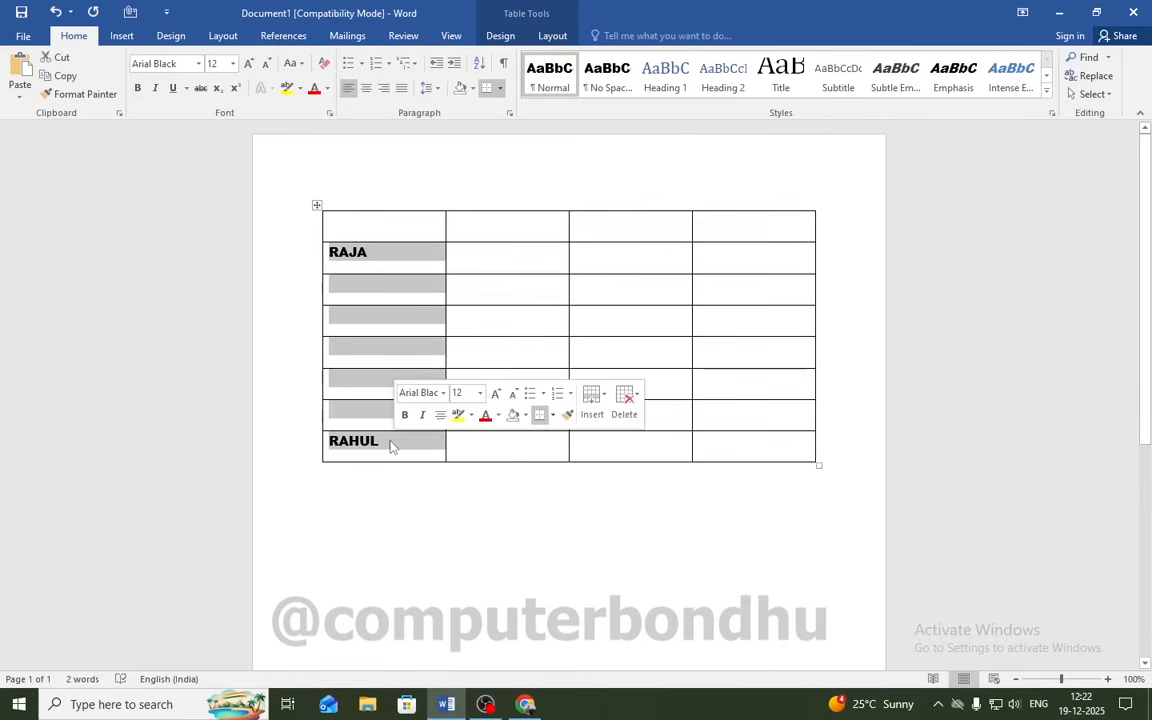
key(Delete)
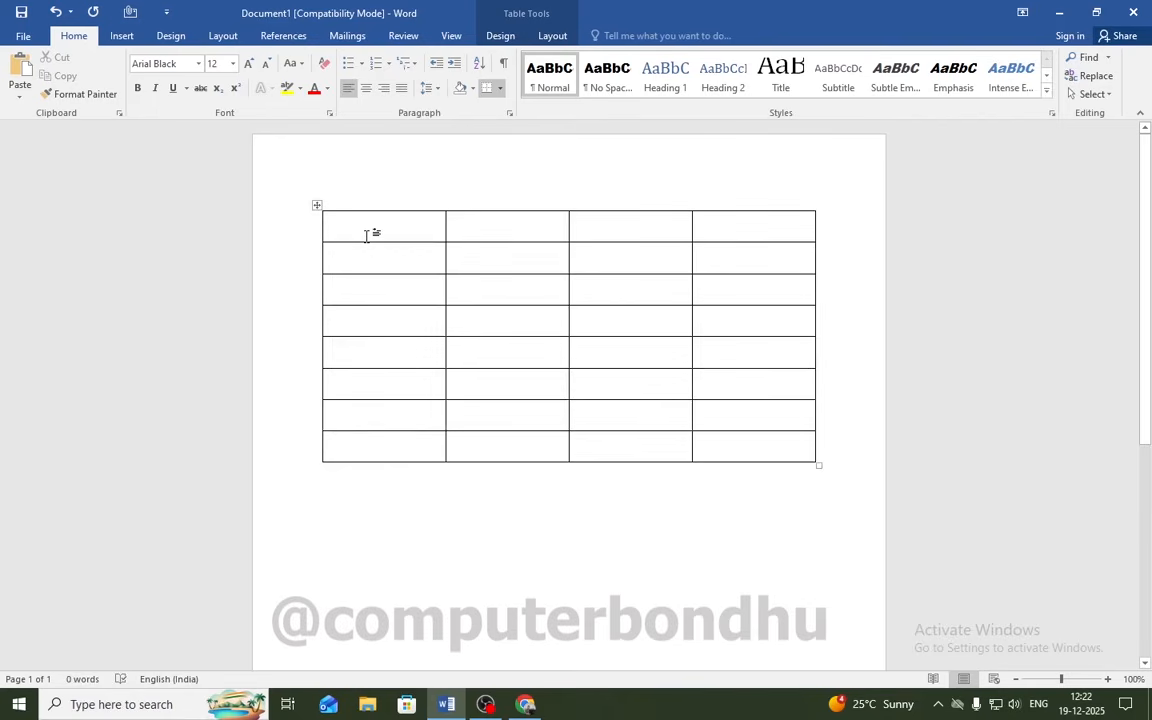
text(NAME)
click(481, 231)
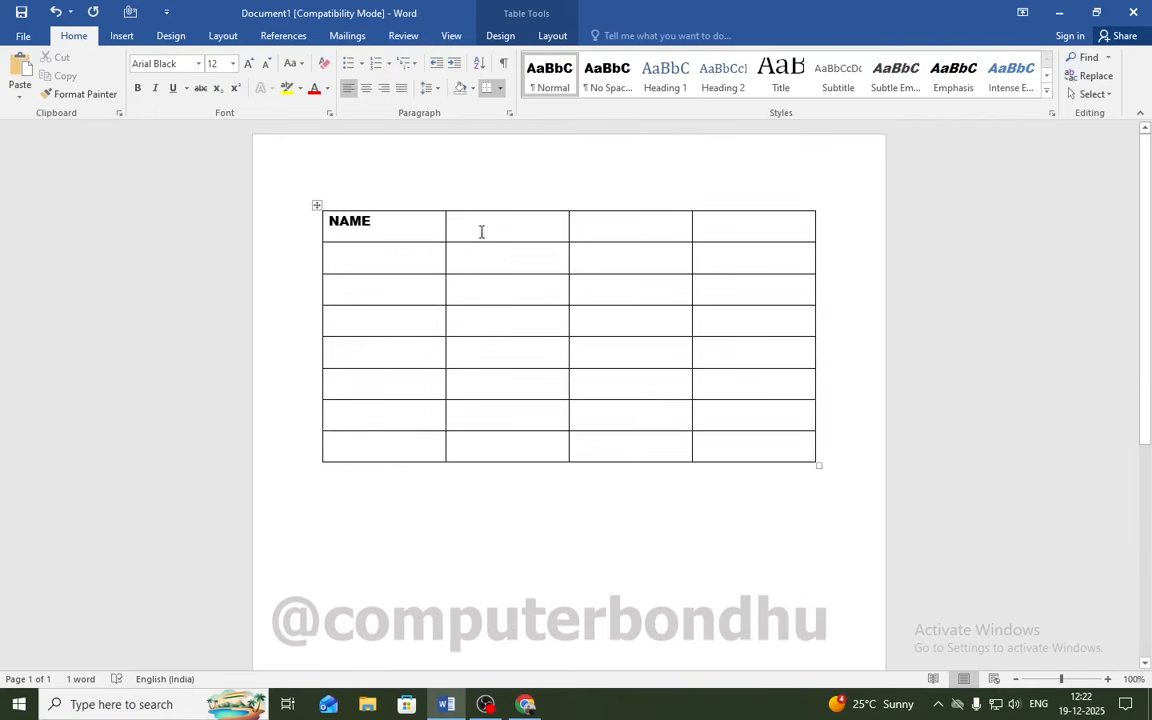
text(ROLL)
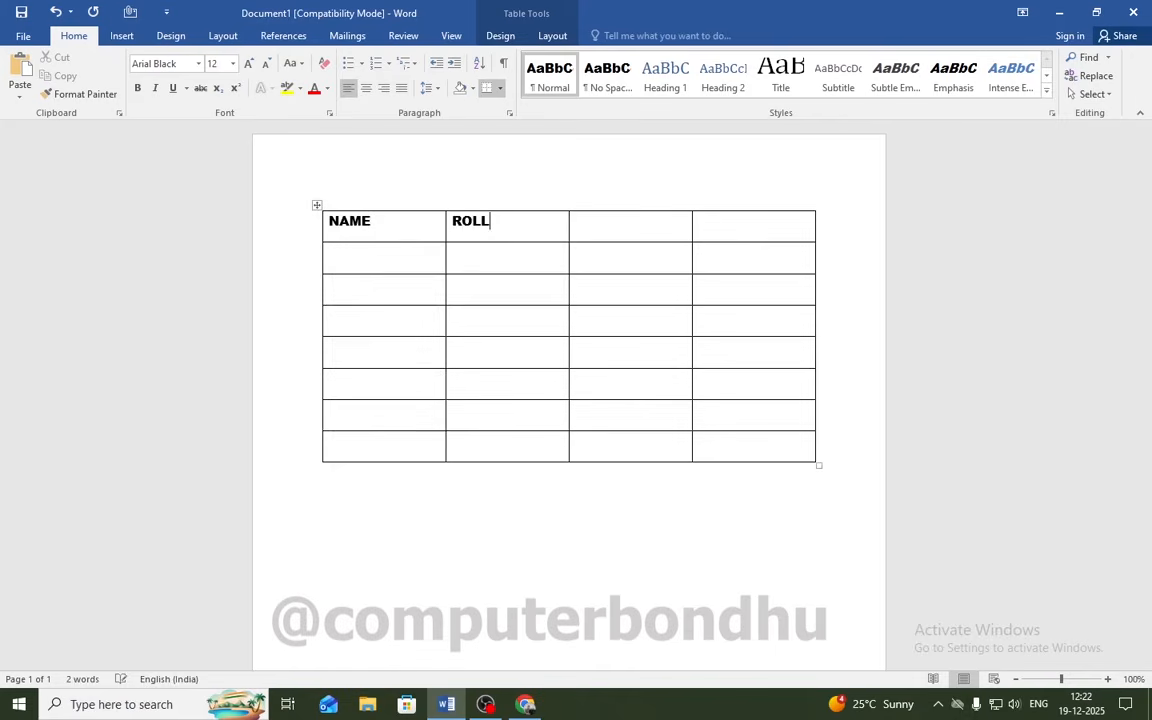
Step: Select the whole ROLL column and move it in front of the NAME column
click(513, 285)
click(495, 260)
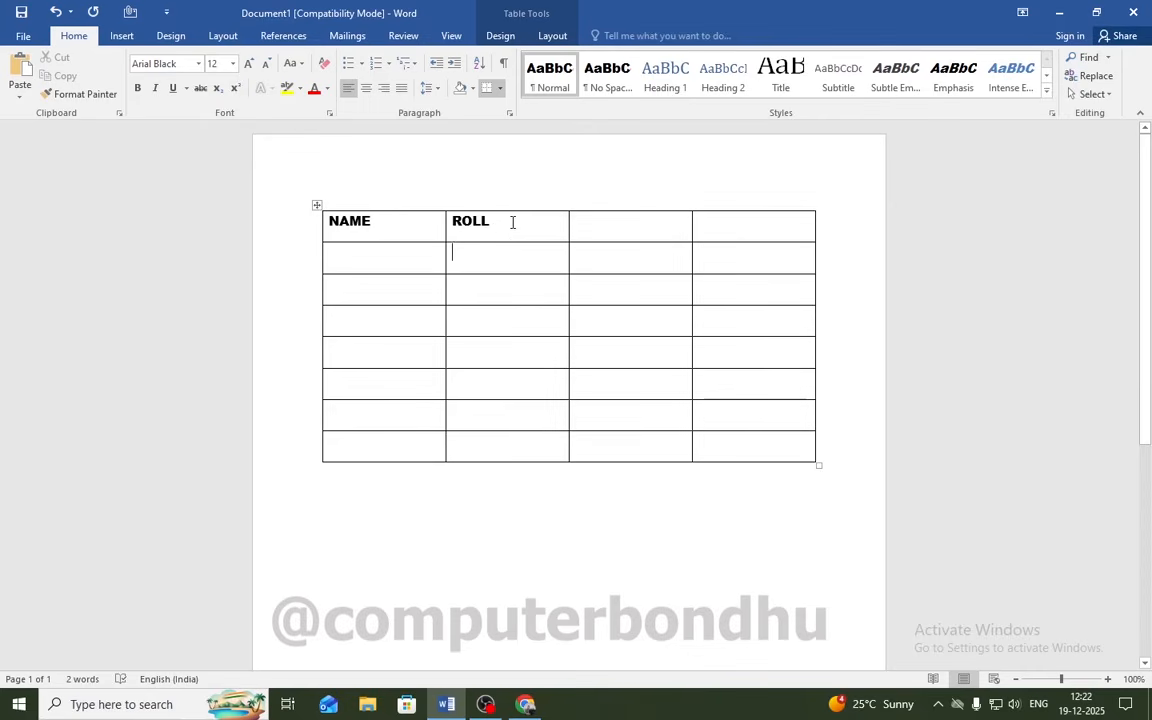
drag(512, 222, 514, 447)
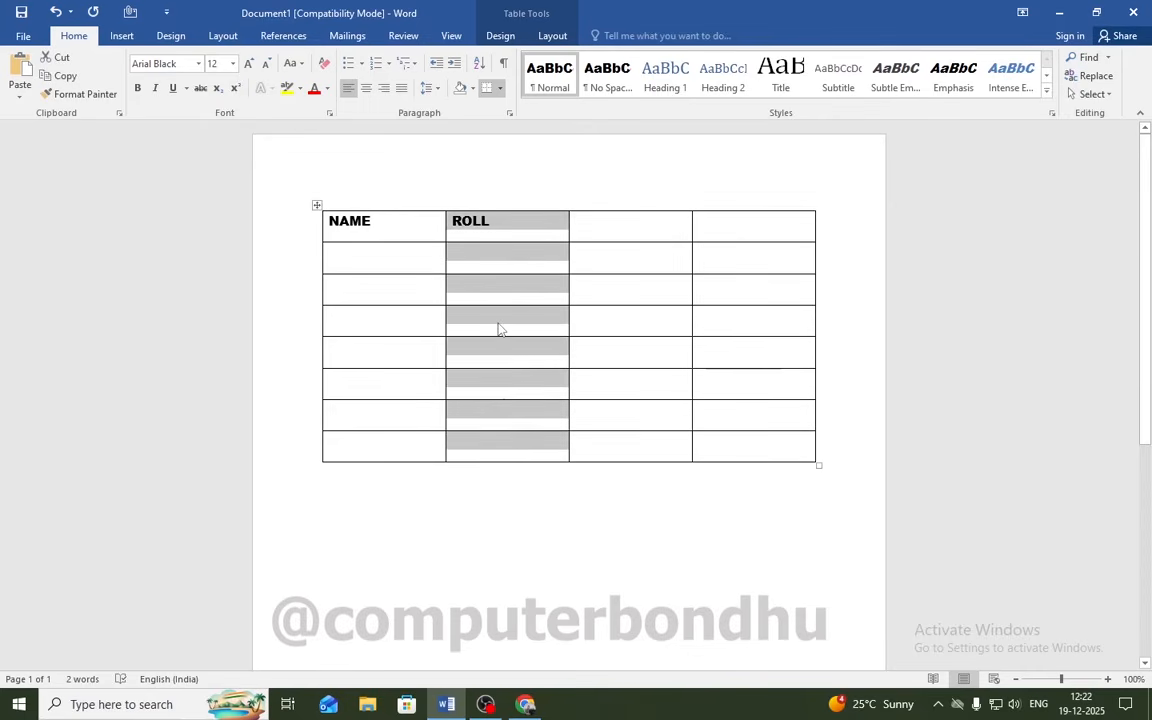
drag(500, 320, 413, 319)
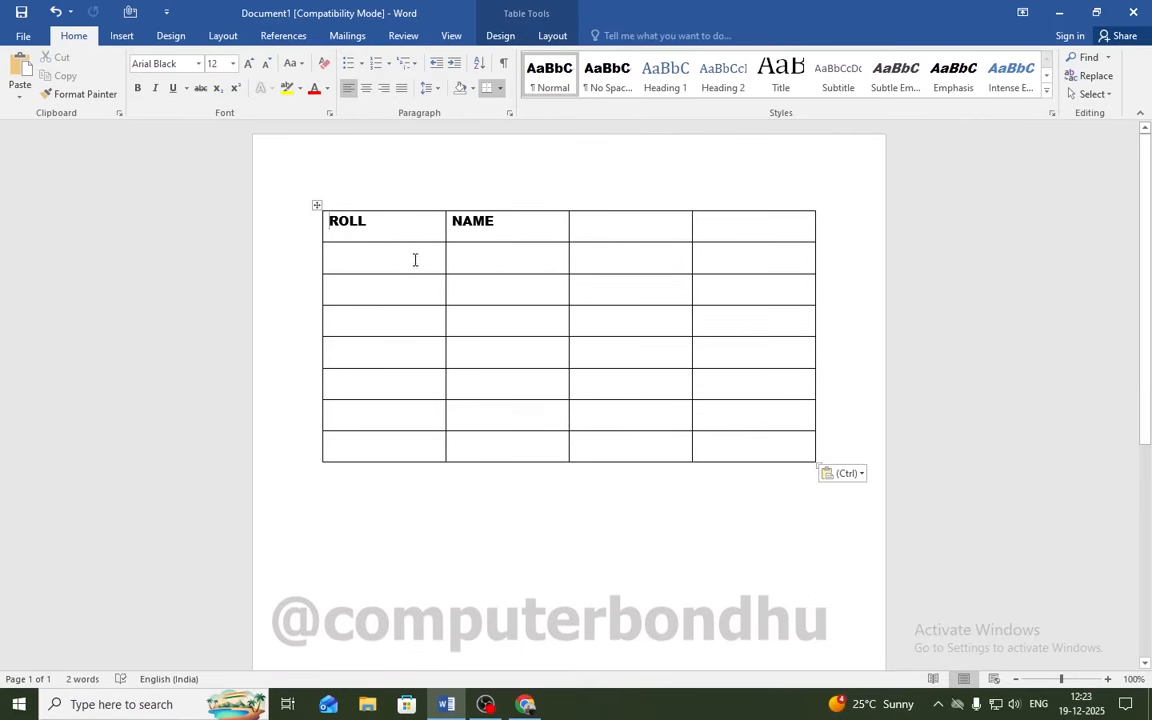
Step: Select the whole ROLL column again and move it back behind the NAME column
drag(391, 226, 401, 455)
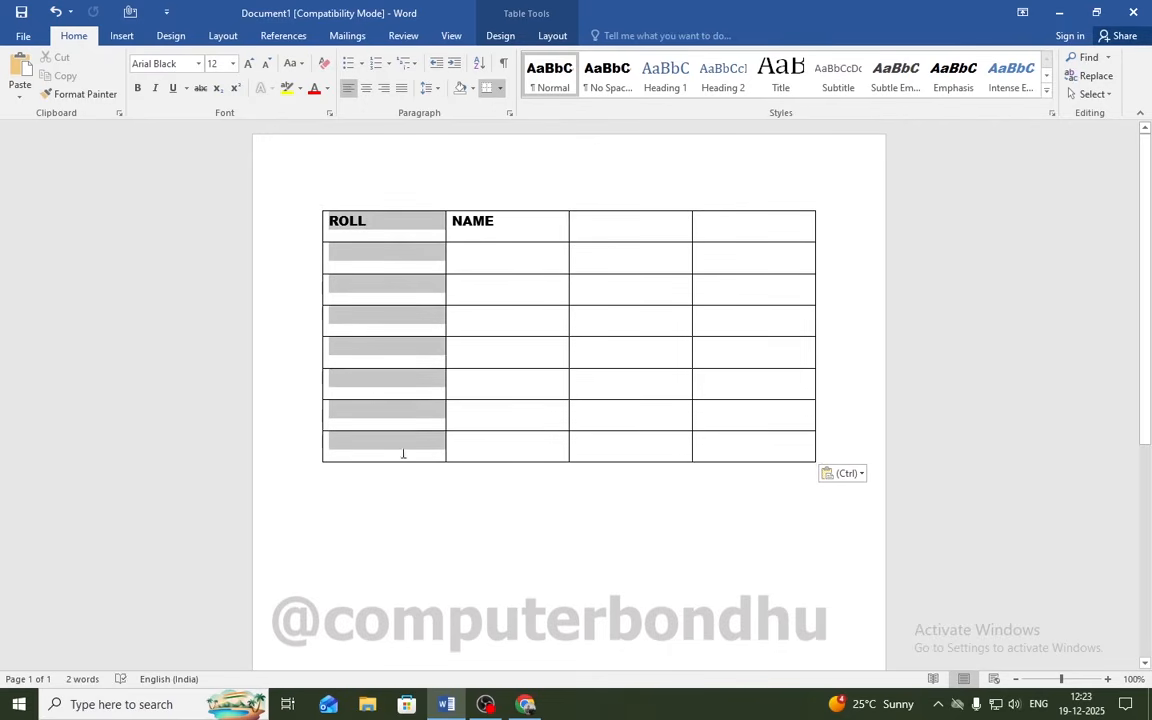
click(484, 357)
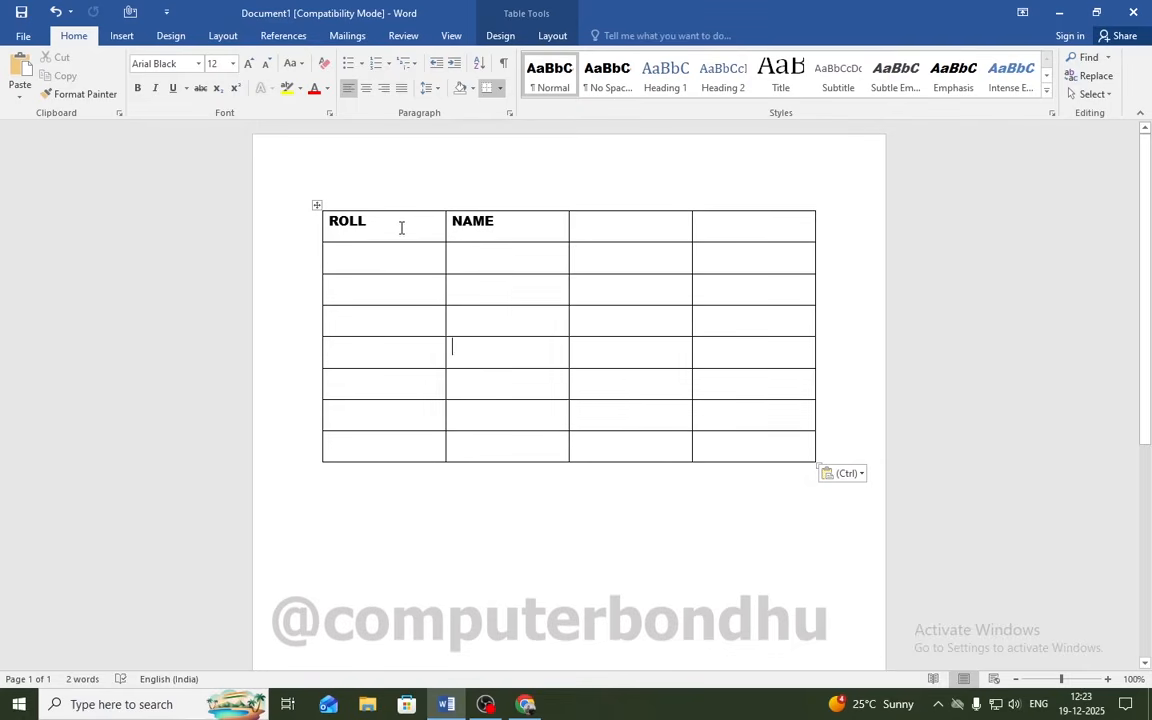
drag(402, 227, 409, 452)
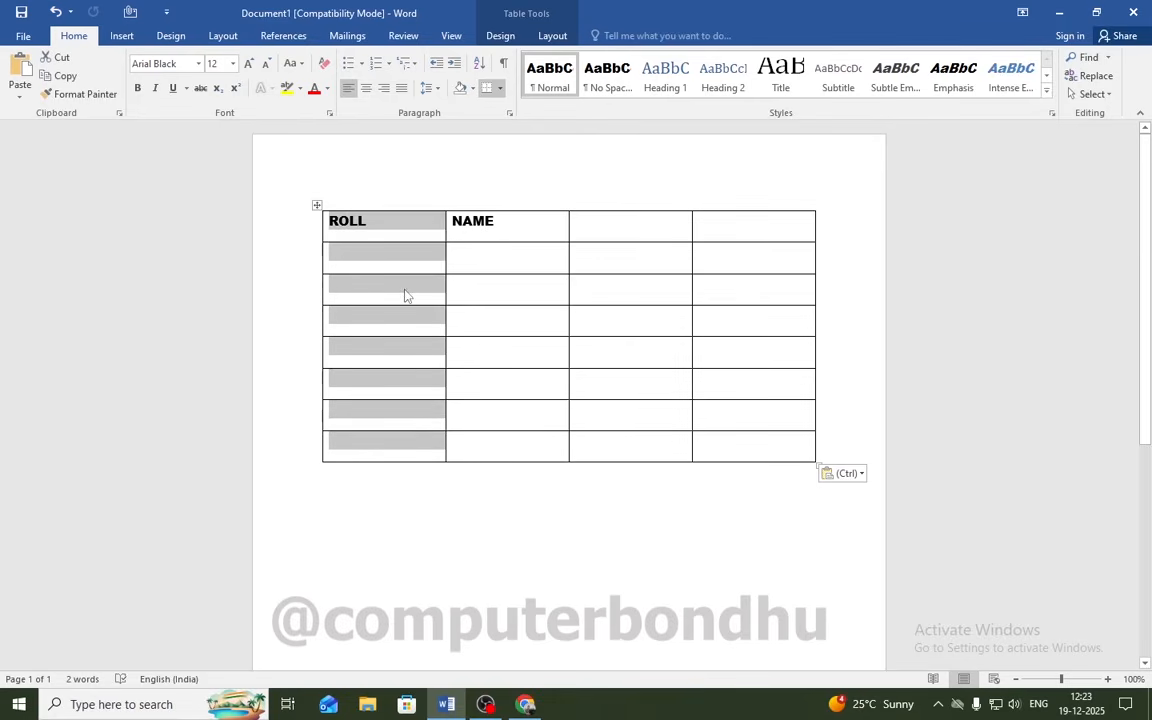
drag(405, 292, 485, 292)
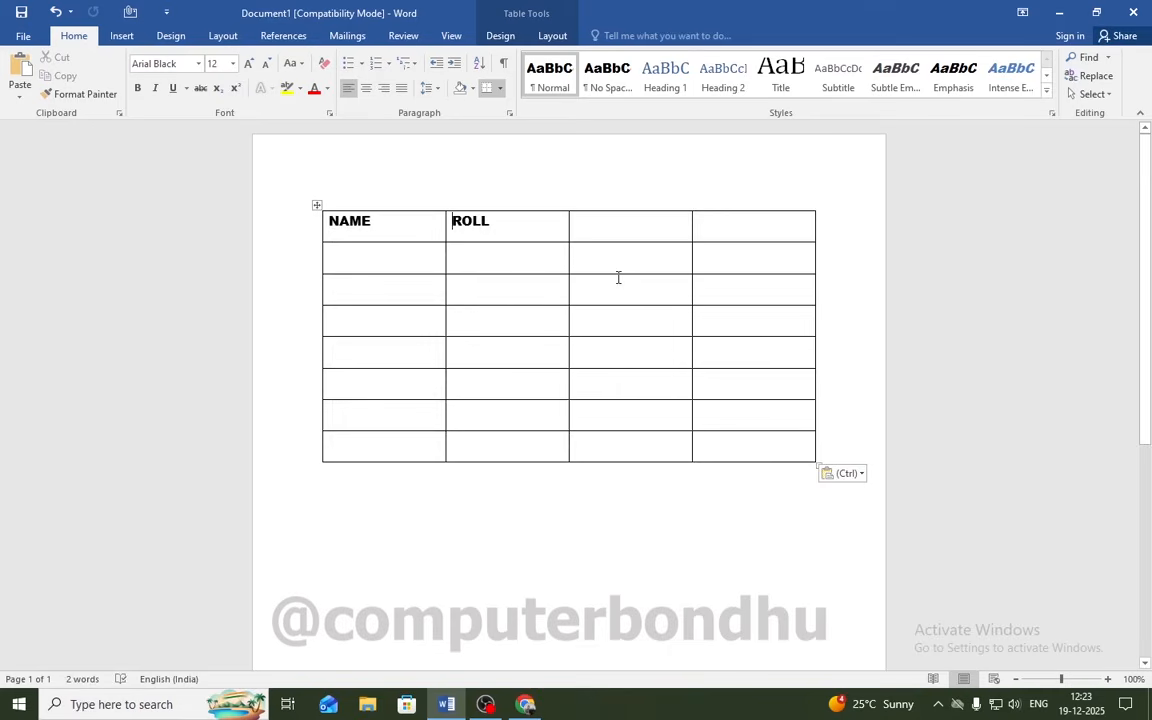
Step: Clear the contents of the first two columns and shrink the whole table to about three quarters of its width
drag(417, 228, 520, 453)
key(Delete)
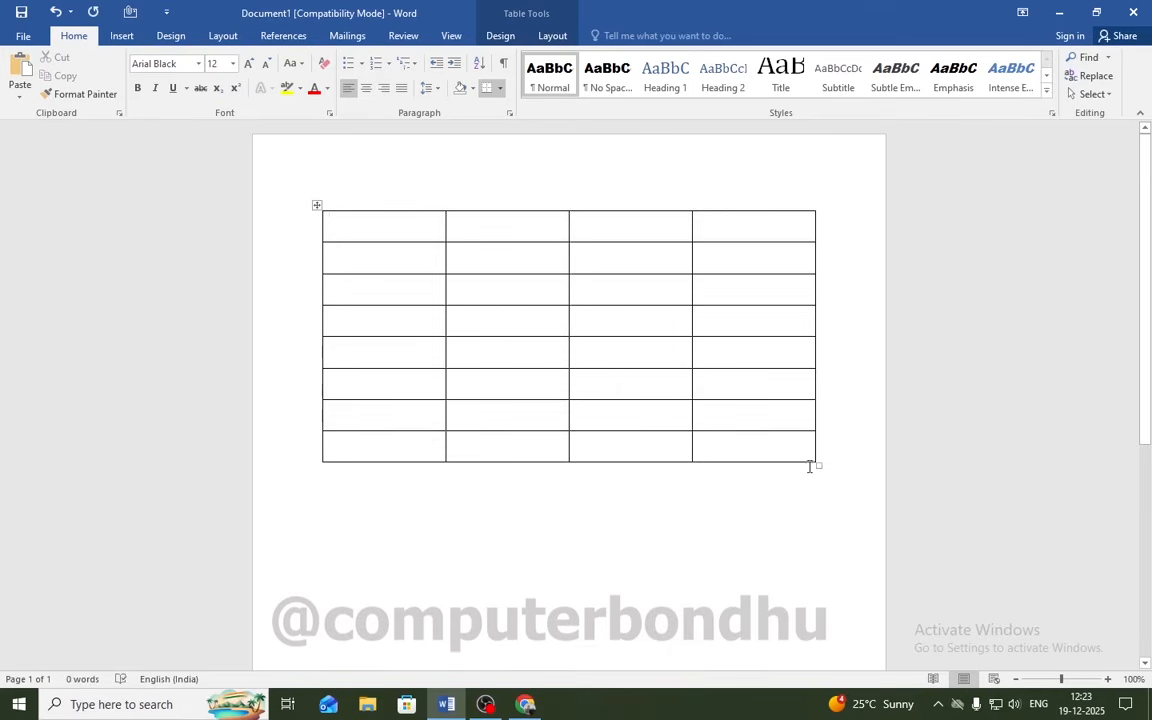
drag(817, 464, 700, 445)
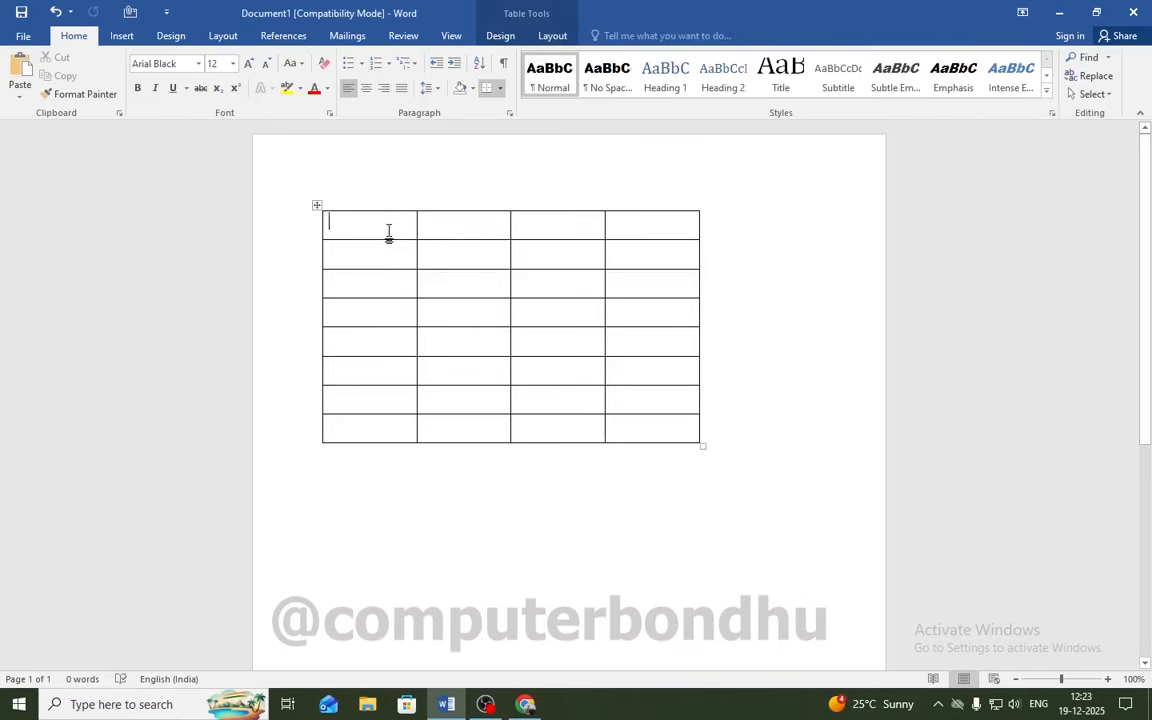
Step: Enter the headings NAME, ROLL, CLASS and ADDRESS across the four cells of the top row
text(NAME)
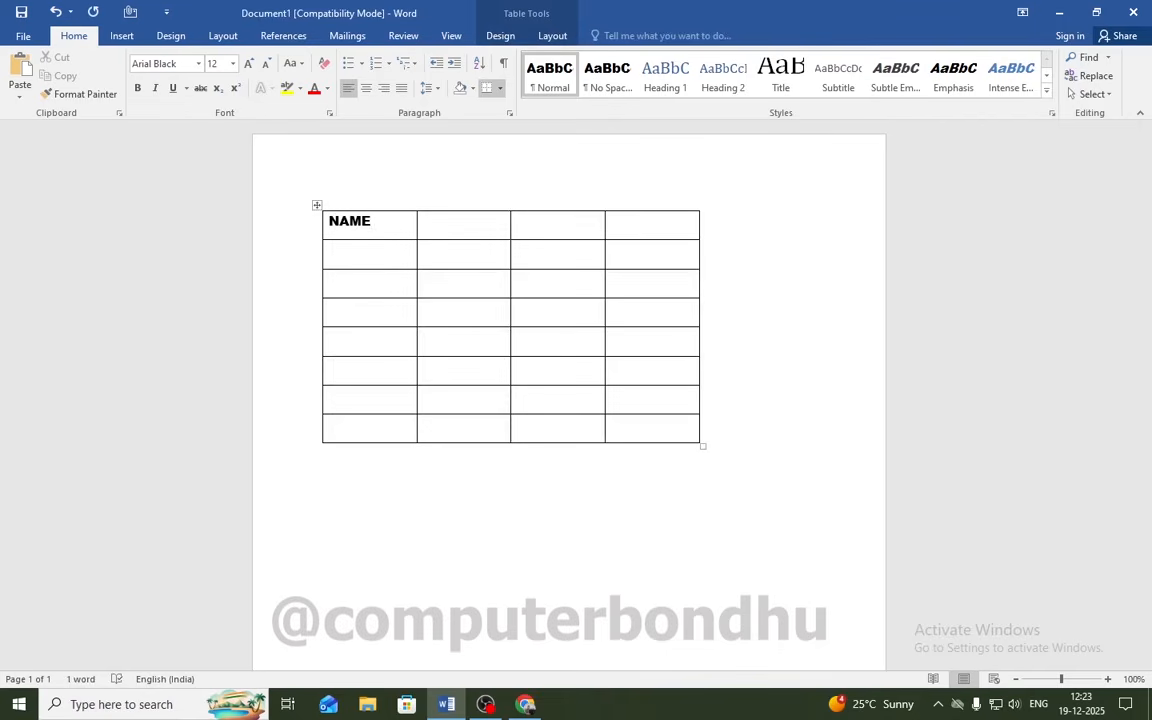
click(468, 227)
text(ROLL)
click(533, 224)
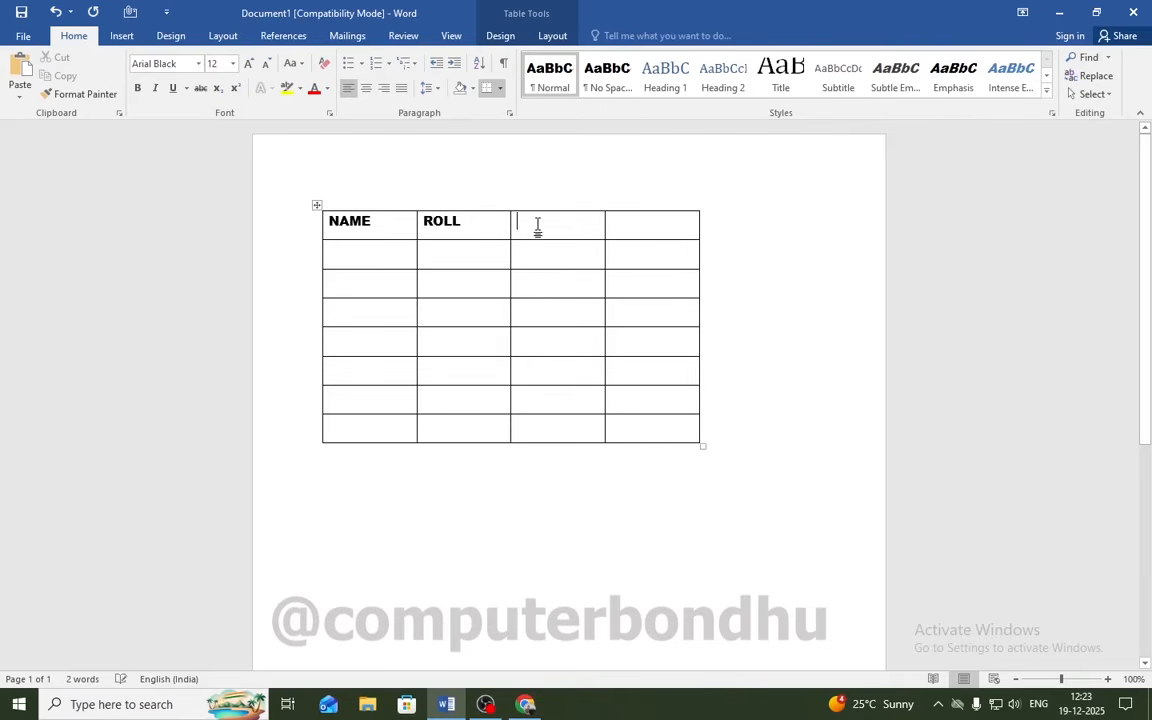
text(CLASS)
click(607, 224)
click(642, 231)
text(ADDRESS)
click(566, 261)
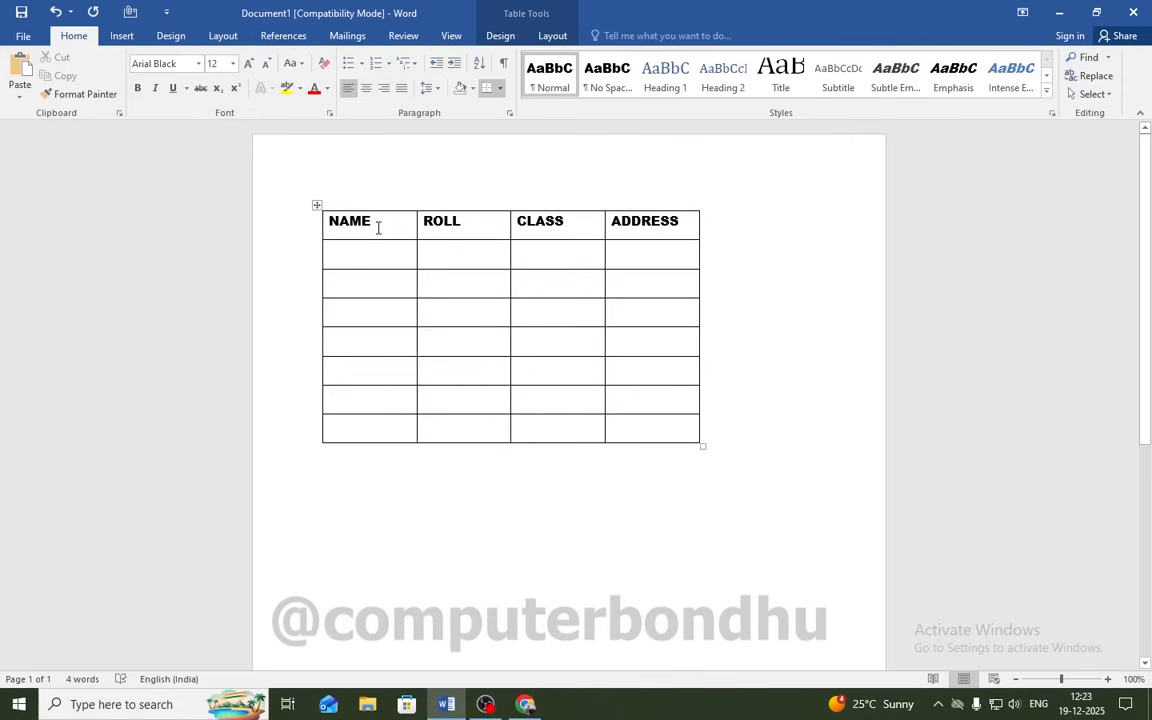
Step: Insert one blank column after the NAME column and another before the CLASS column
click(553, 37)
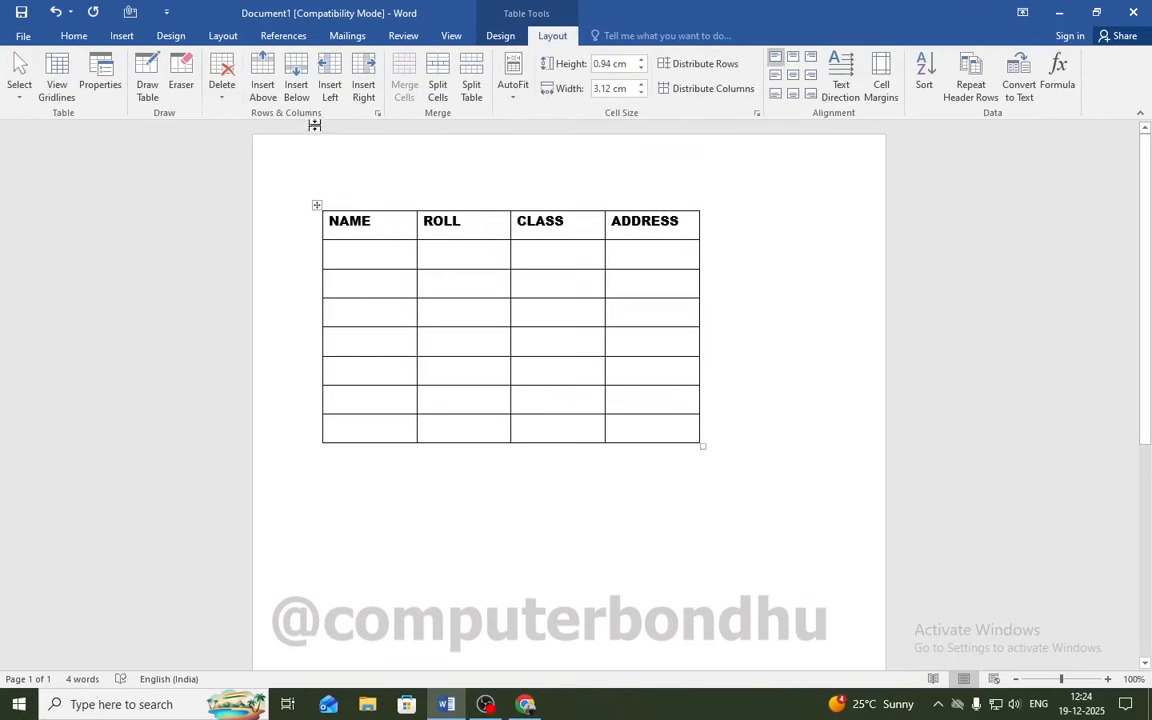
click(363, 90)
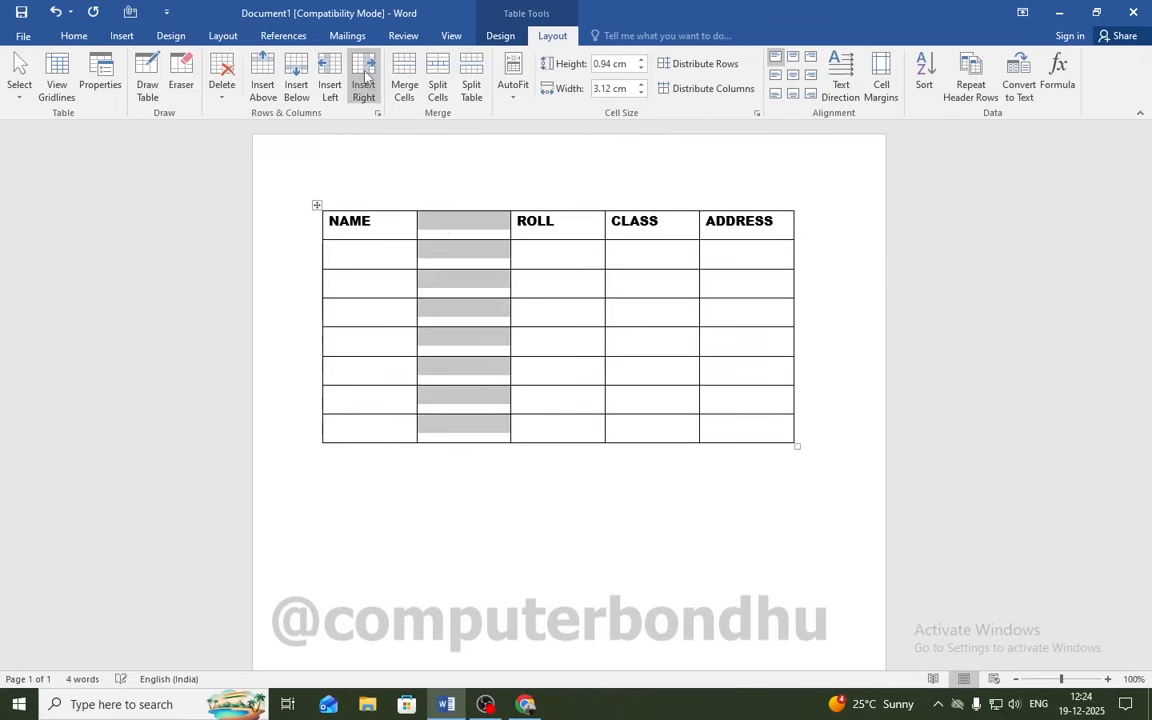
click(457, 238)
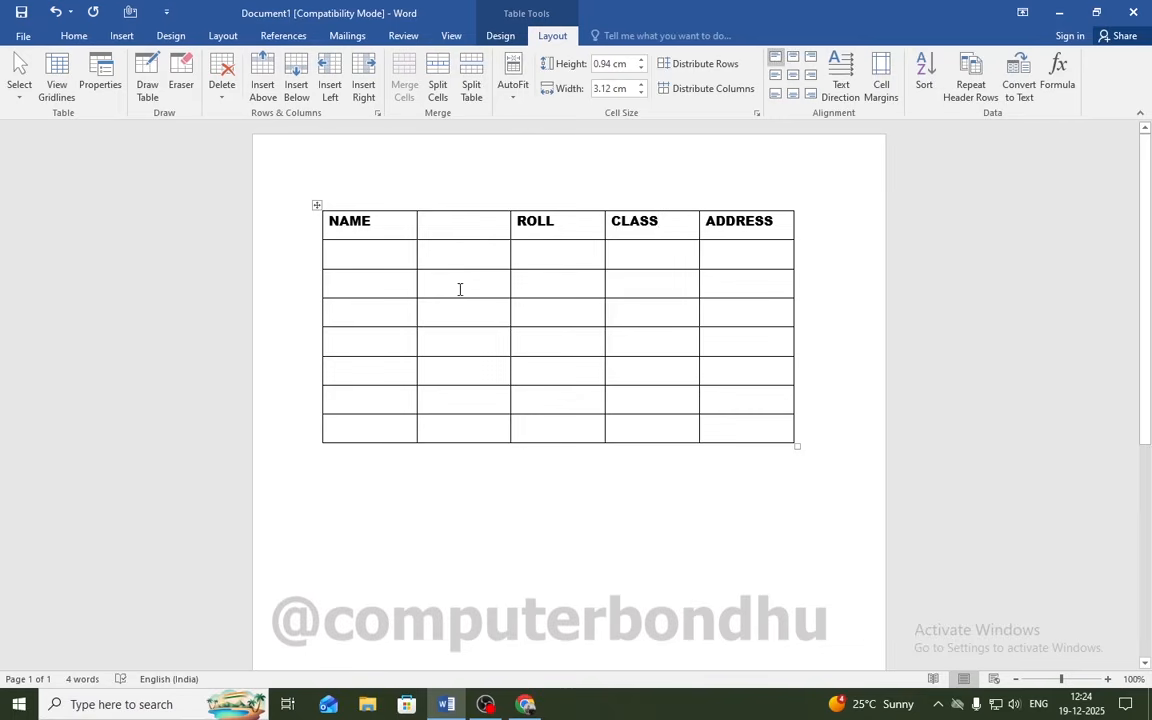
click(331, 88)
click(610, 256)
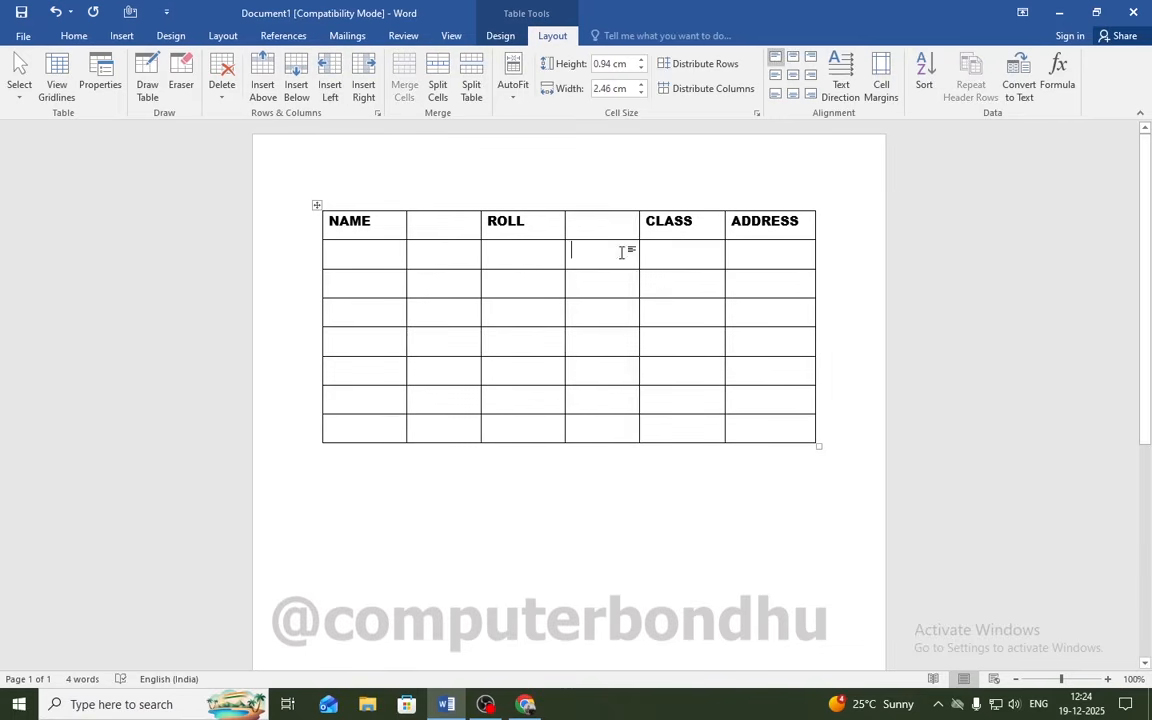
Step: Delete the blank column between NAME and ROLL
drag(439, 228, 445, 432)
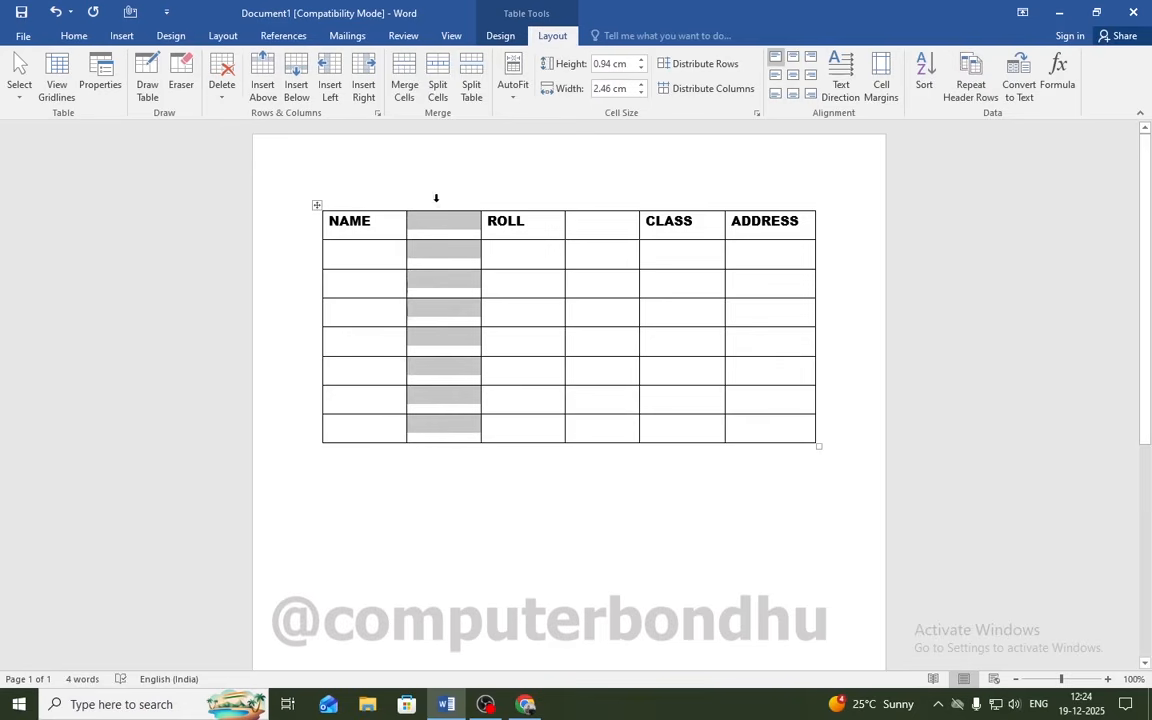
right_click(441, 232)
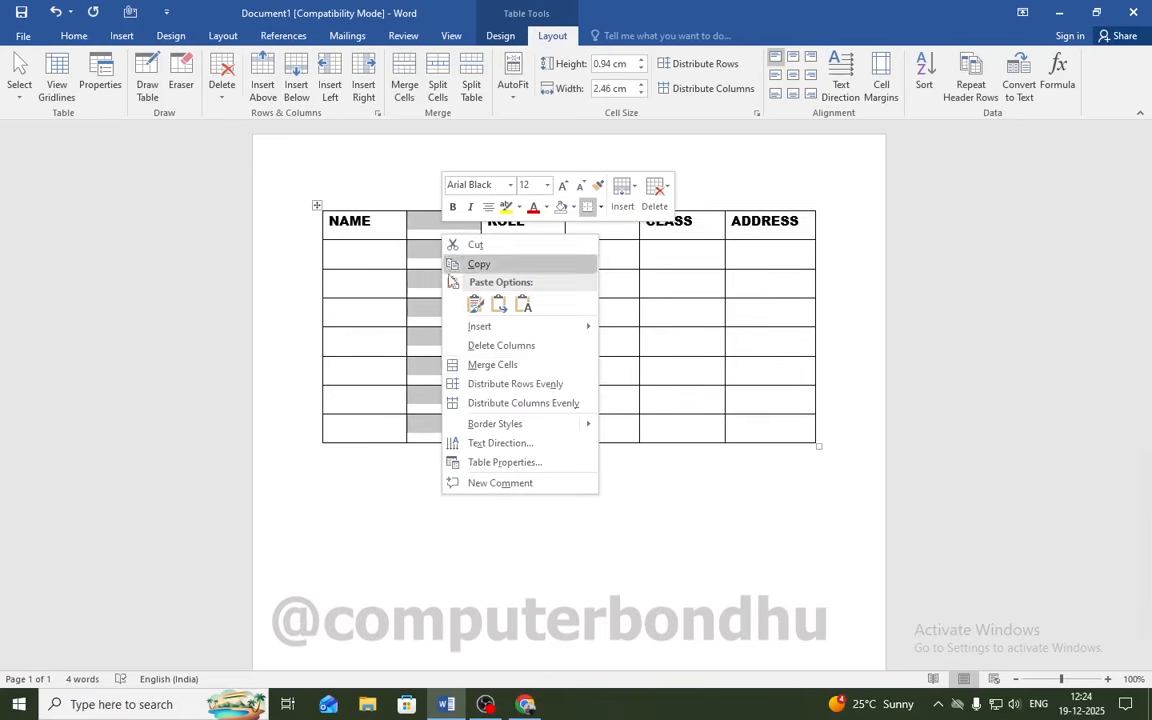
click(501, 345)
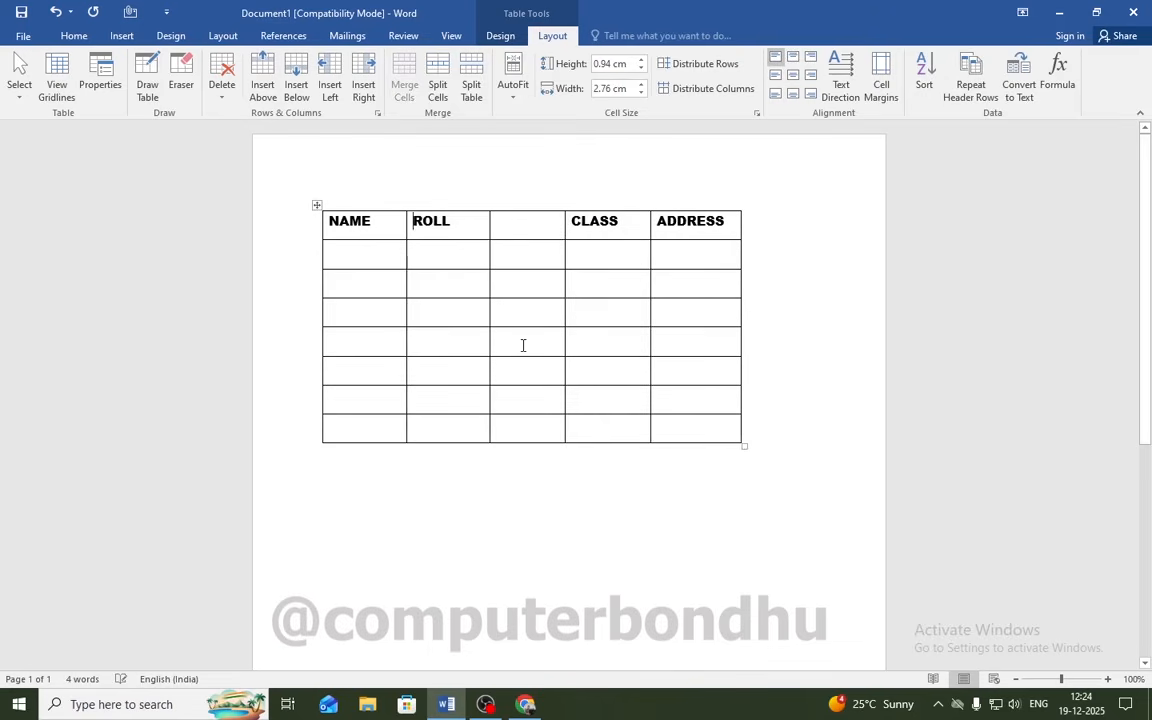
Step: Delete the blank column between ROLL and CLASS
drag(520, 227, 525, 425)
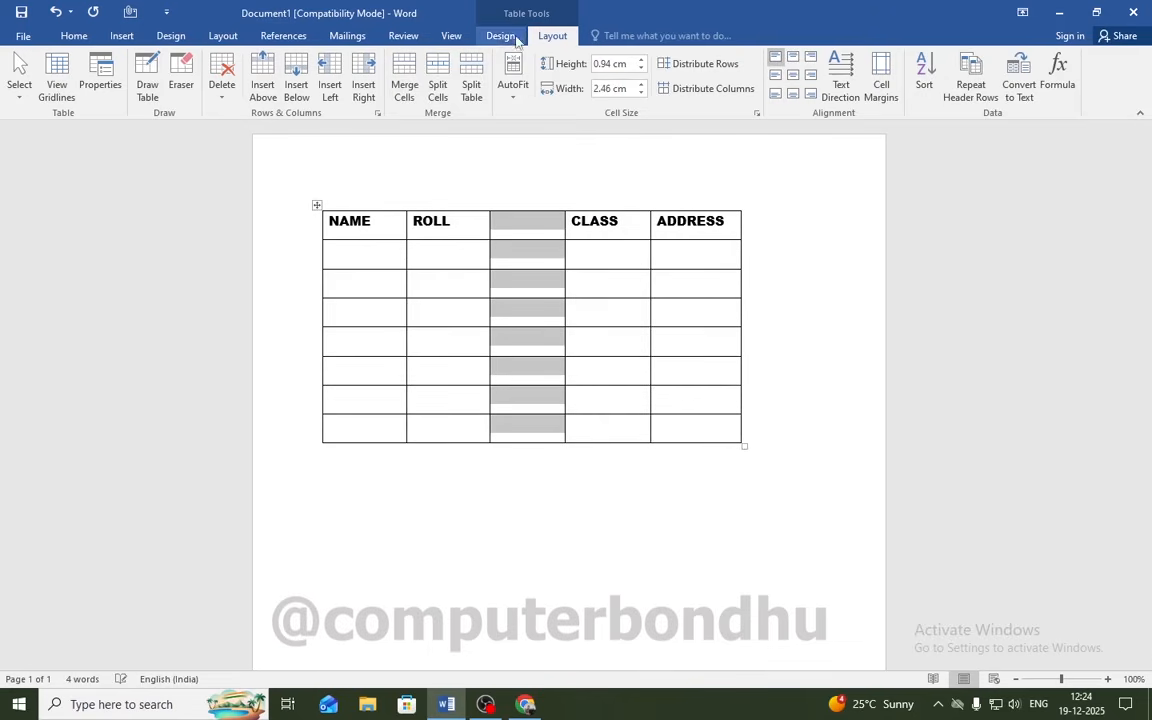
click(222, 98)
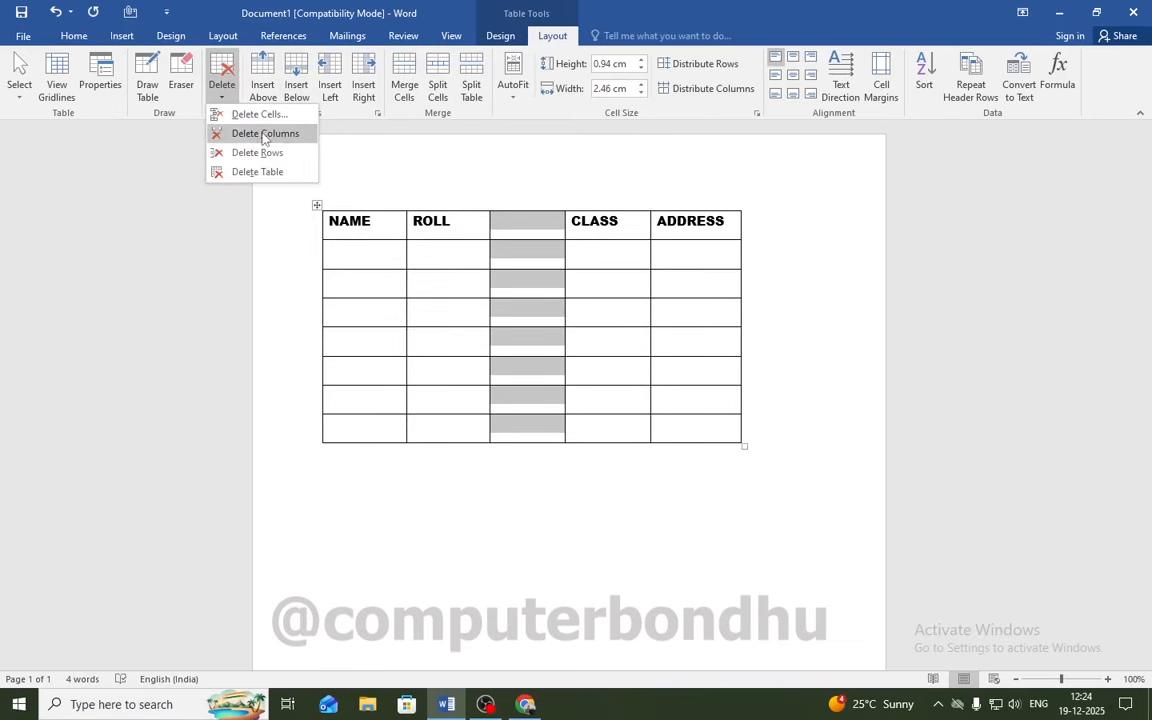
click(230, 134)
click(514, 256)
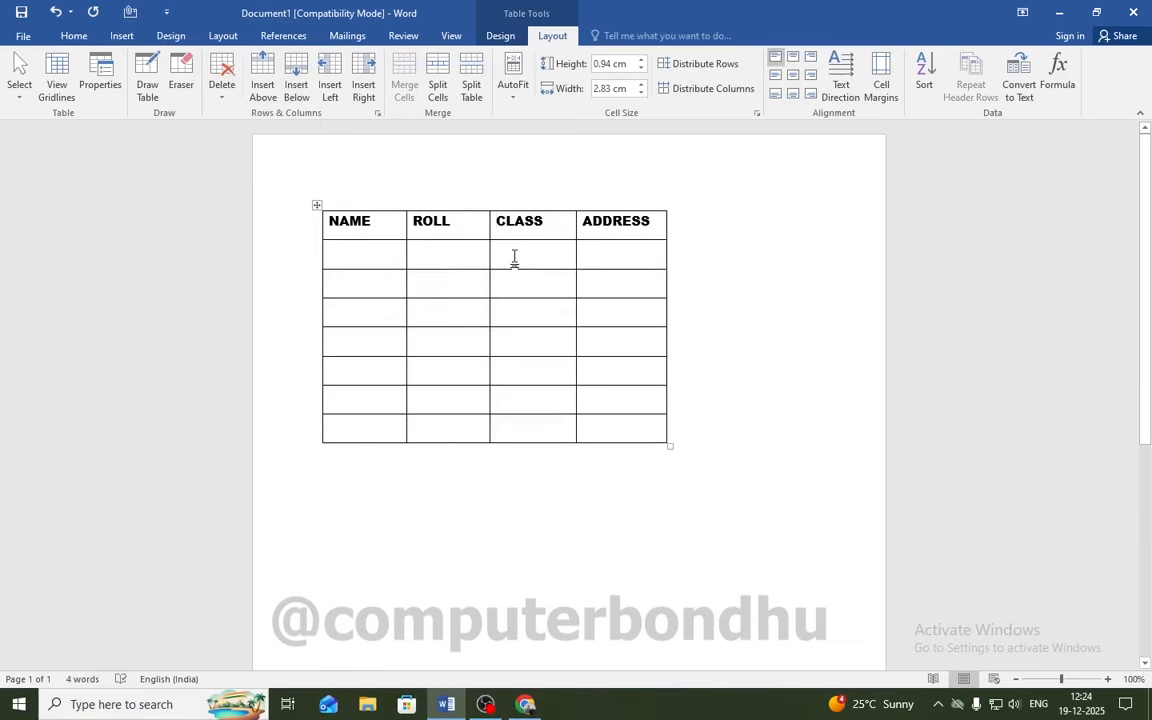
Step: Select the heading row from NAME to ADDRESS and insert a blank row above it
click(366, 256)
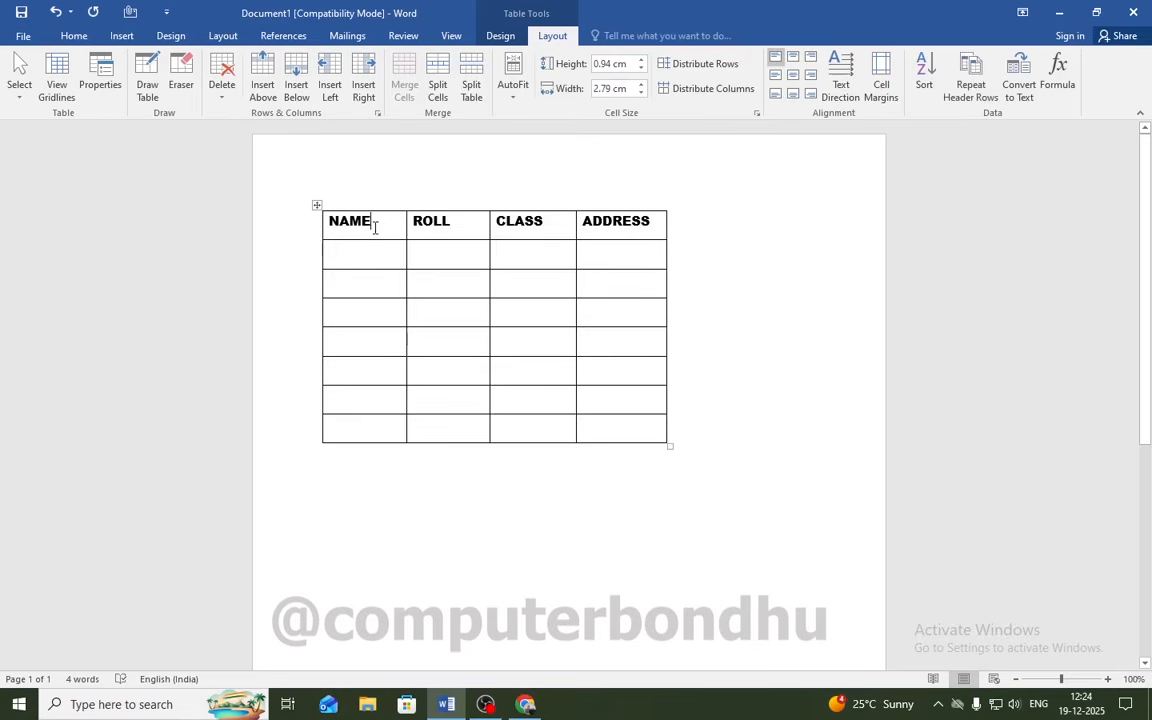
drag(335, 224, 593, 231)
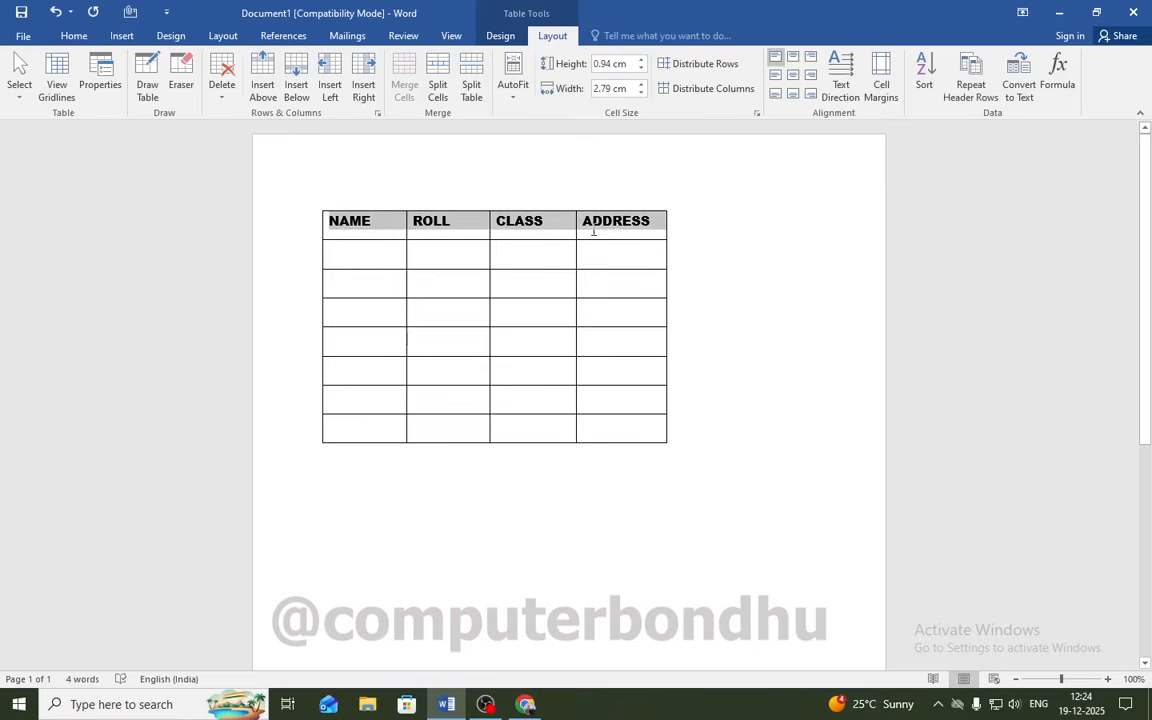
click(497, 251)
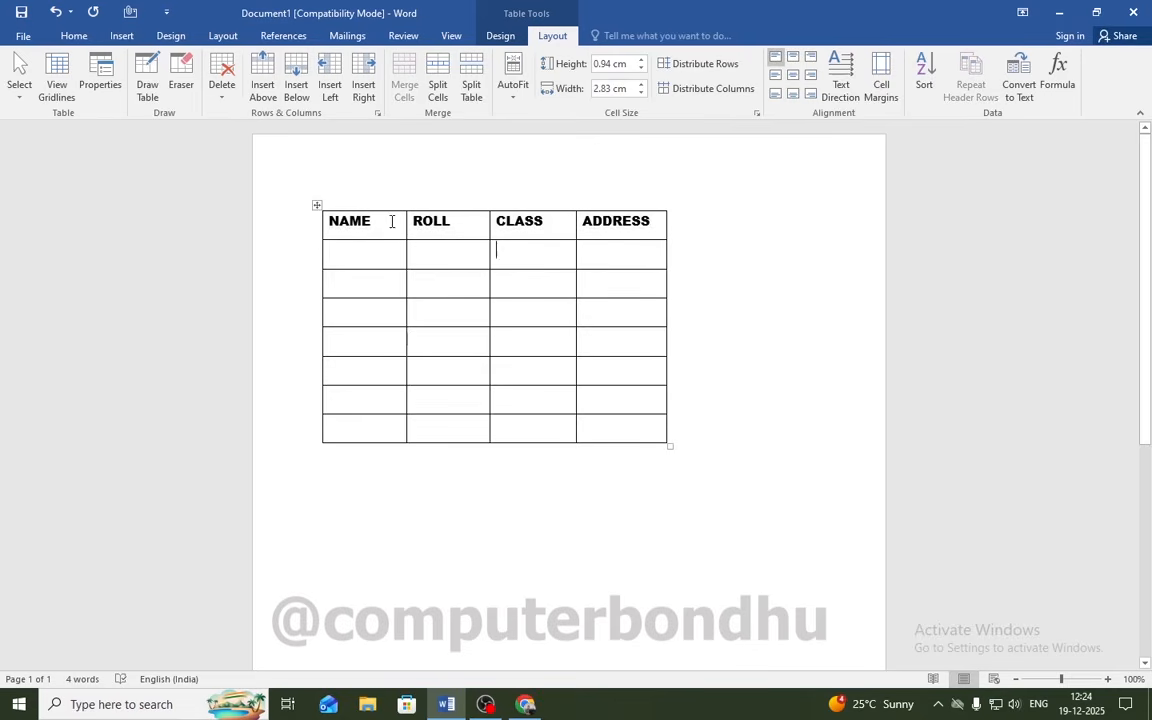
drag(318, 222, 612, 225)
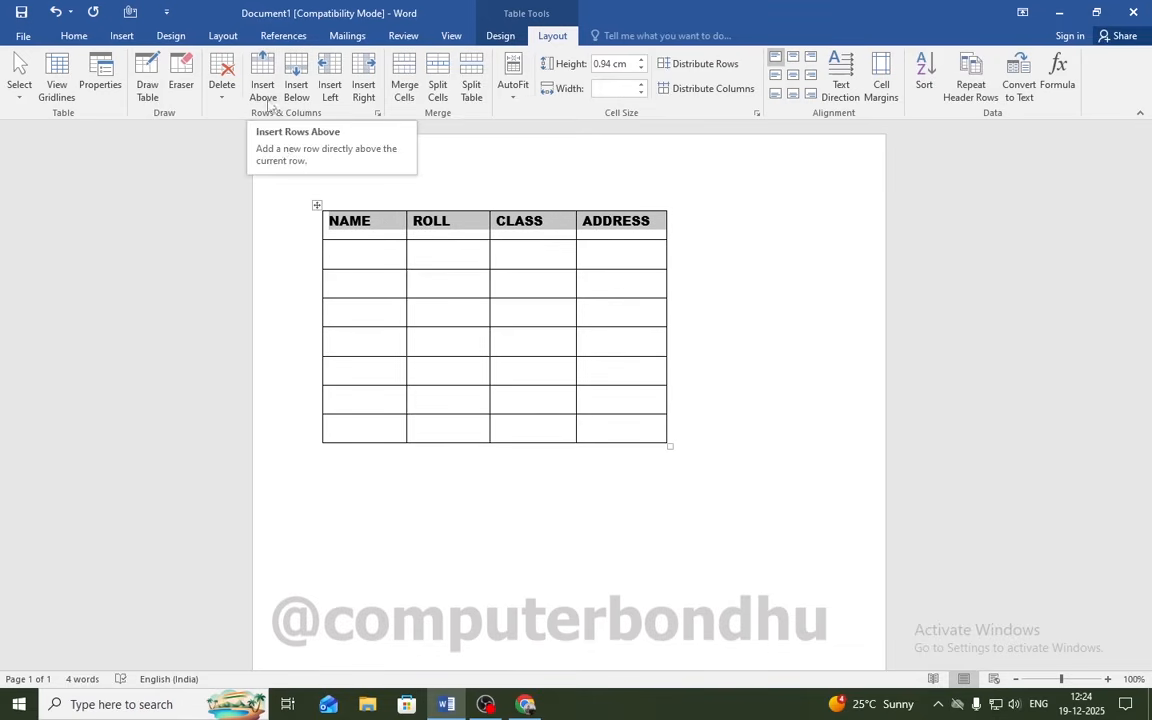
click(263, 76)
click(444, 235)
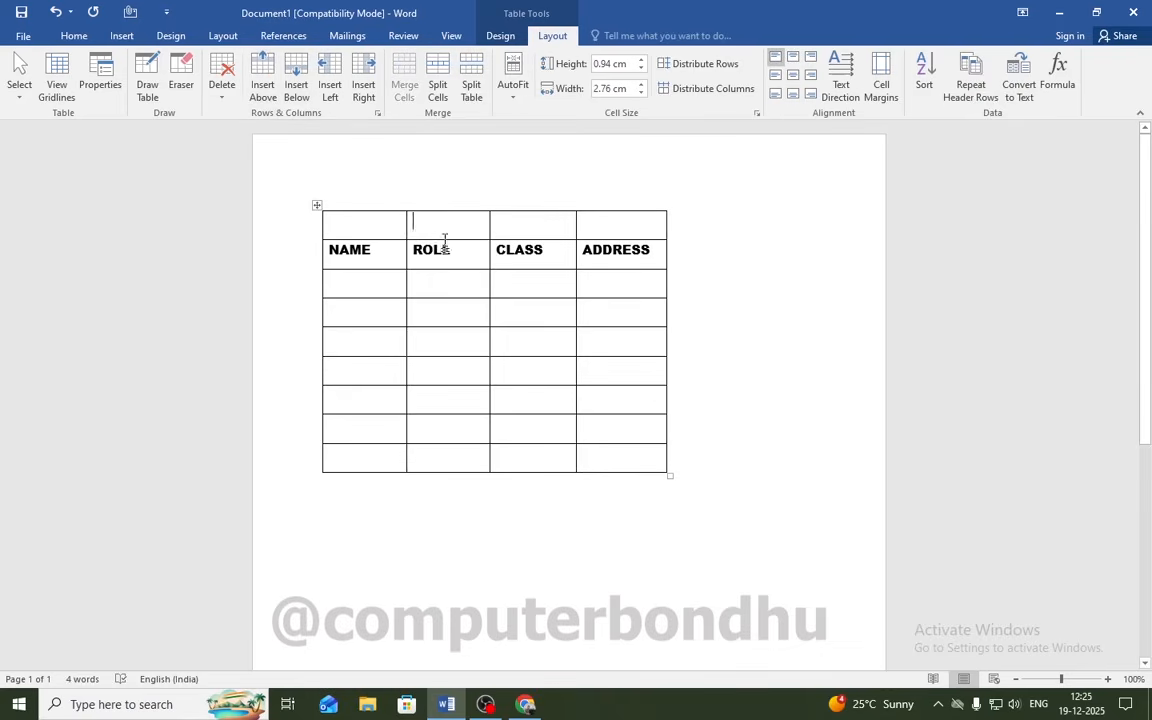
Step: Insert a blank row directly below the heading row
click(385, 255)
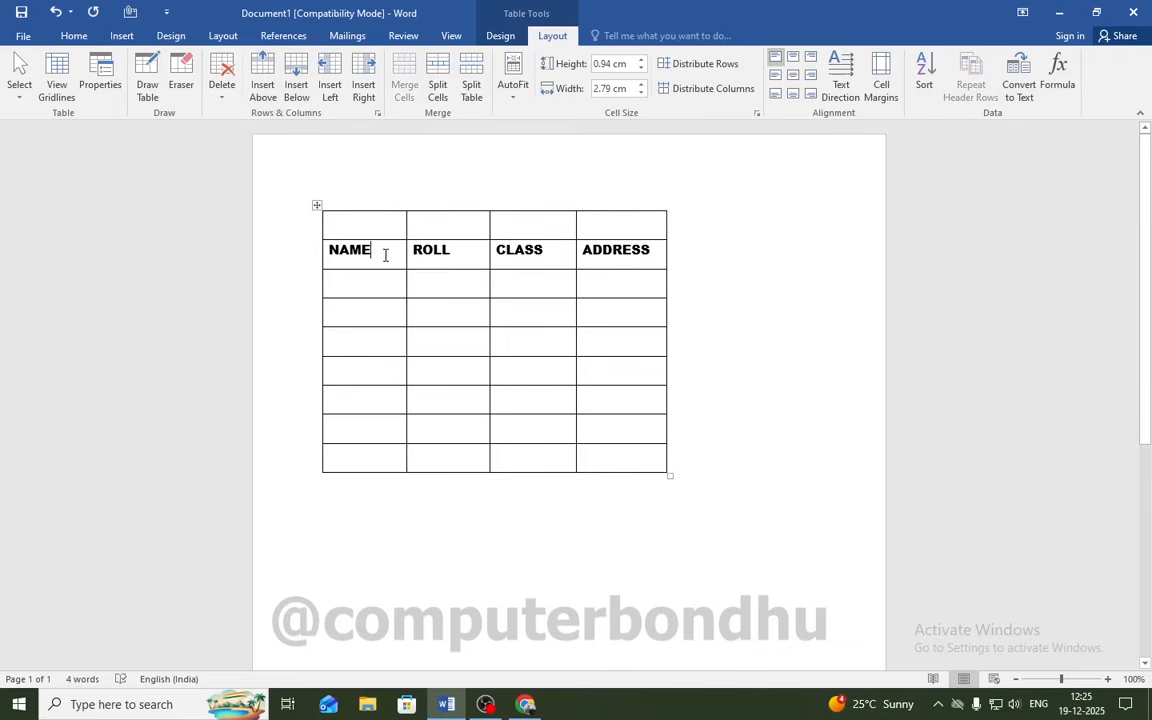
click(300, 84)
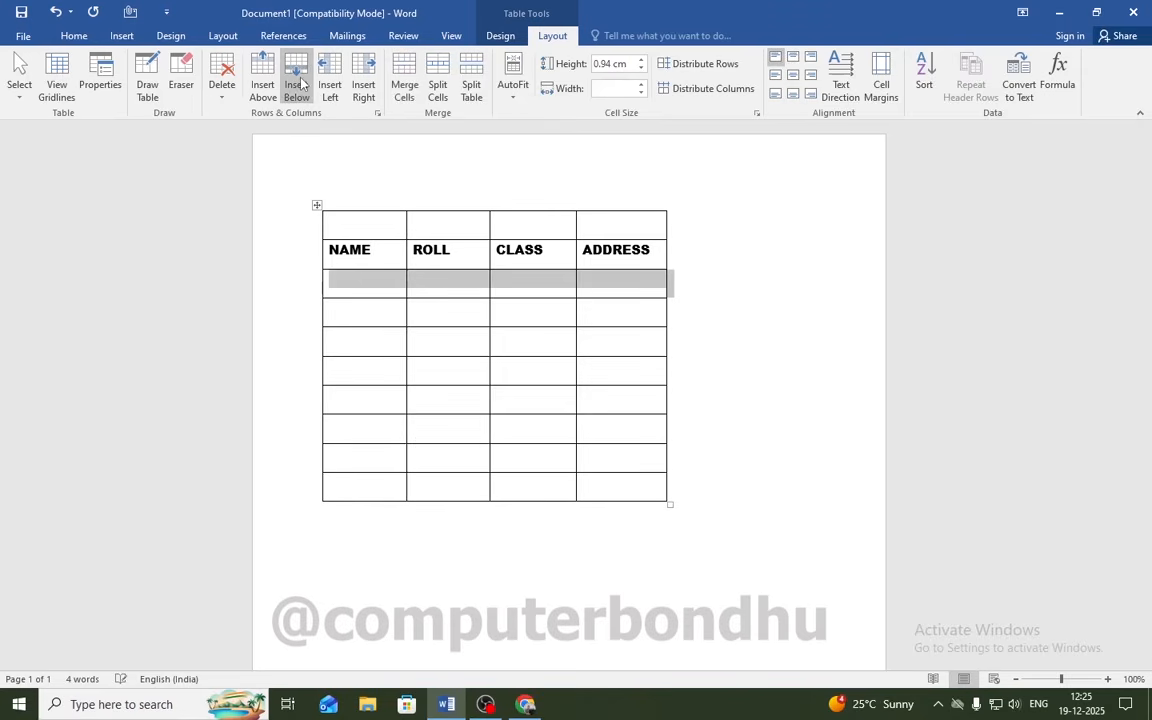
click(371, 285)
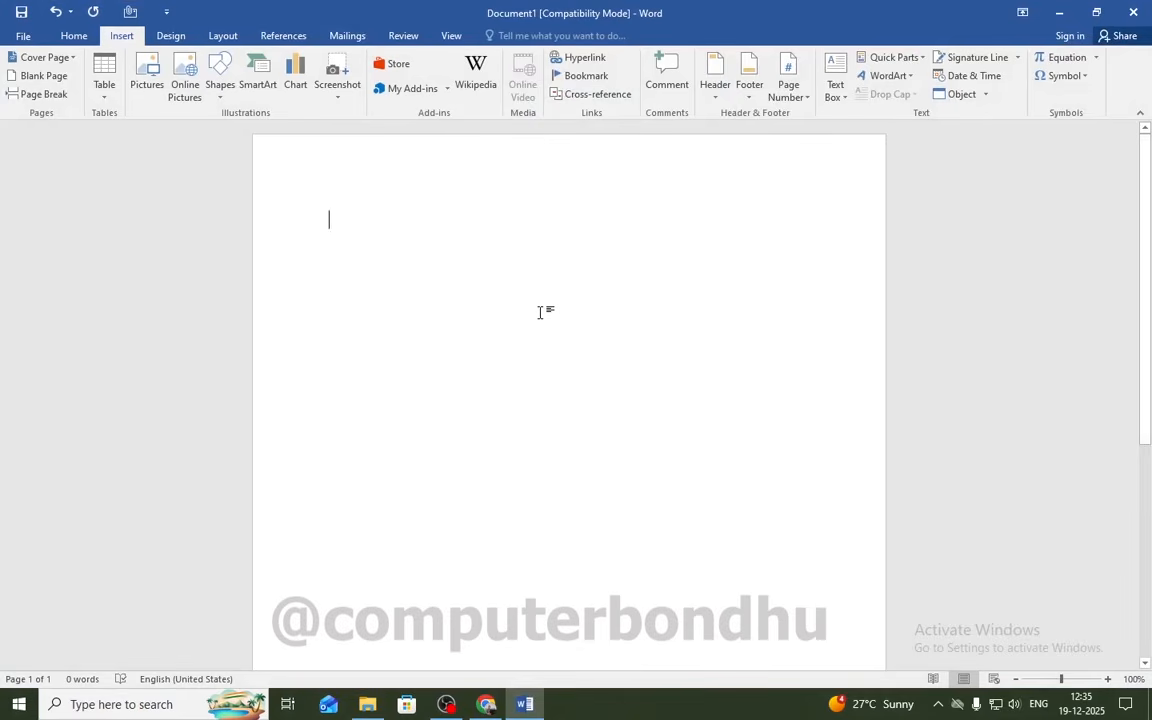
Step: Create a one-row, four-column table from a line of plus signs and hyphens that marks the column borders
text(+)
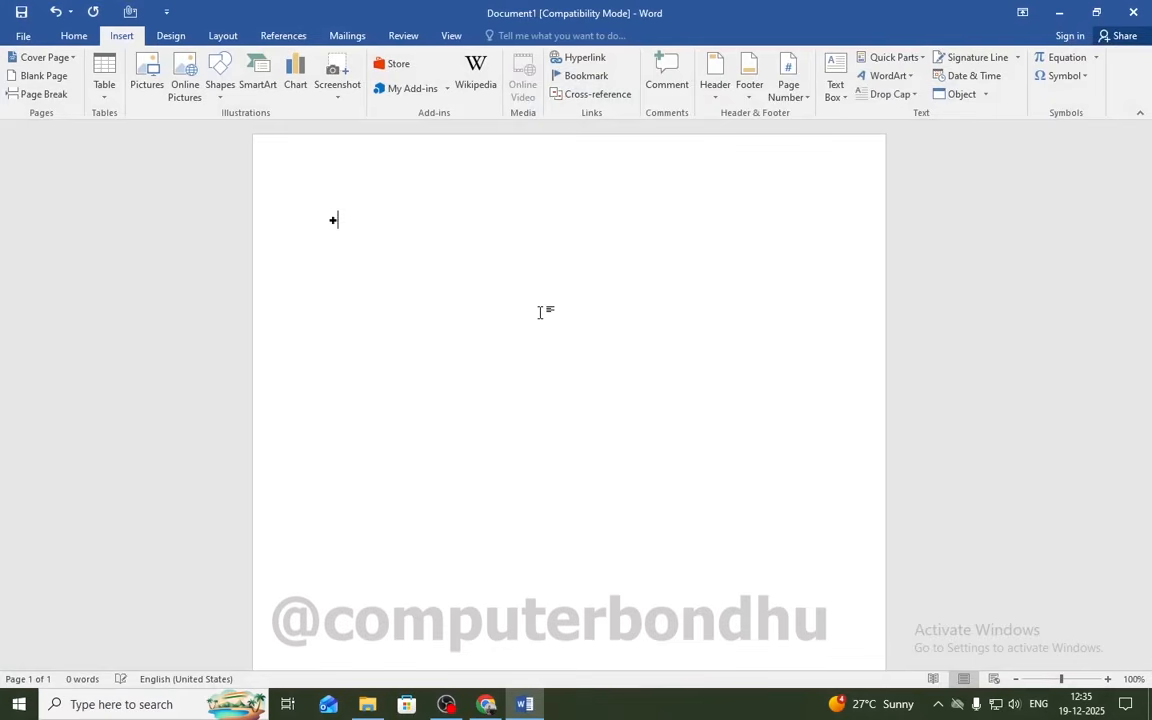
text(-------------)
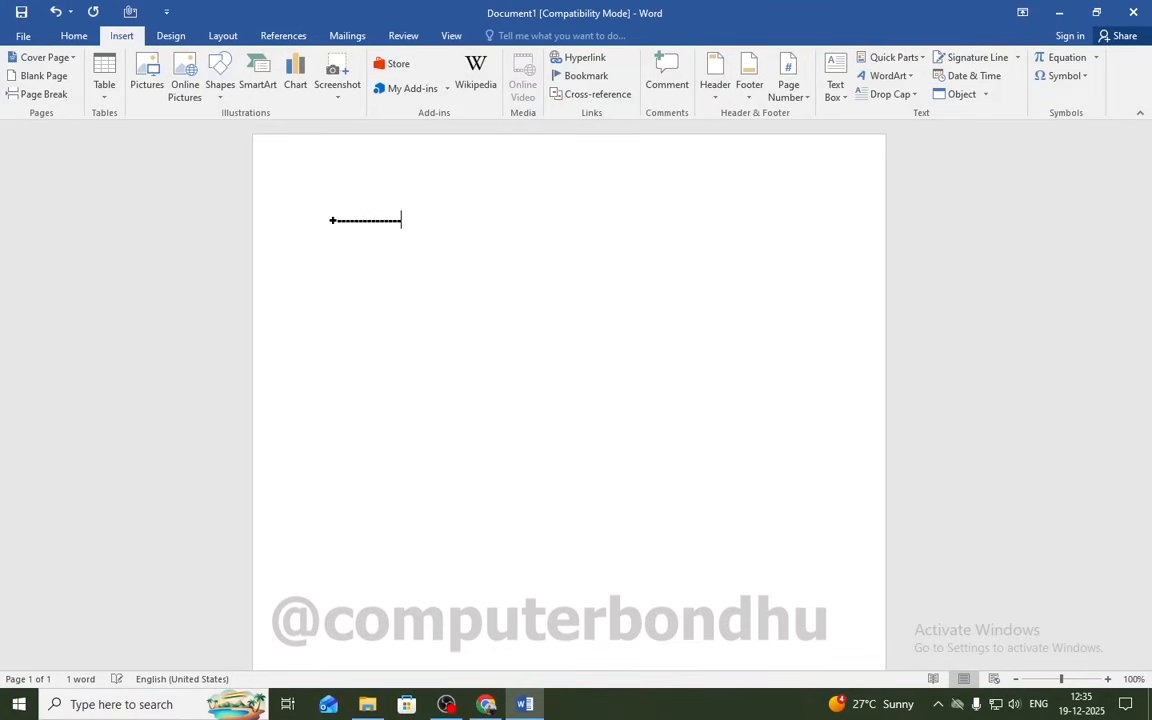
text(+------------)
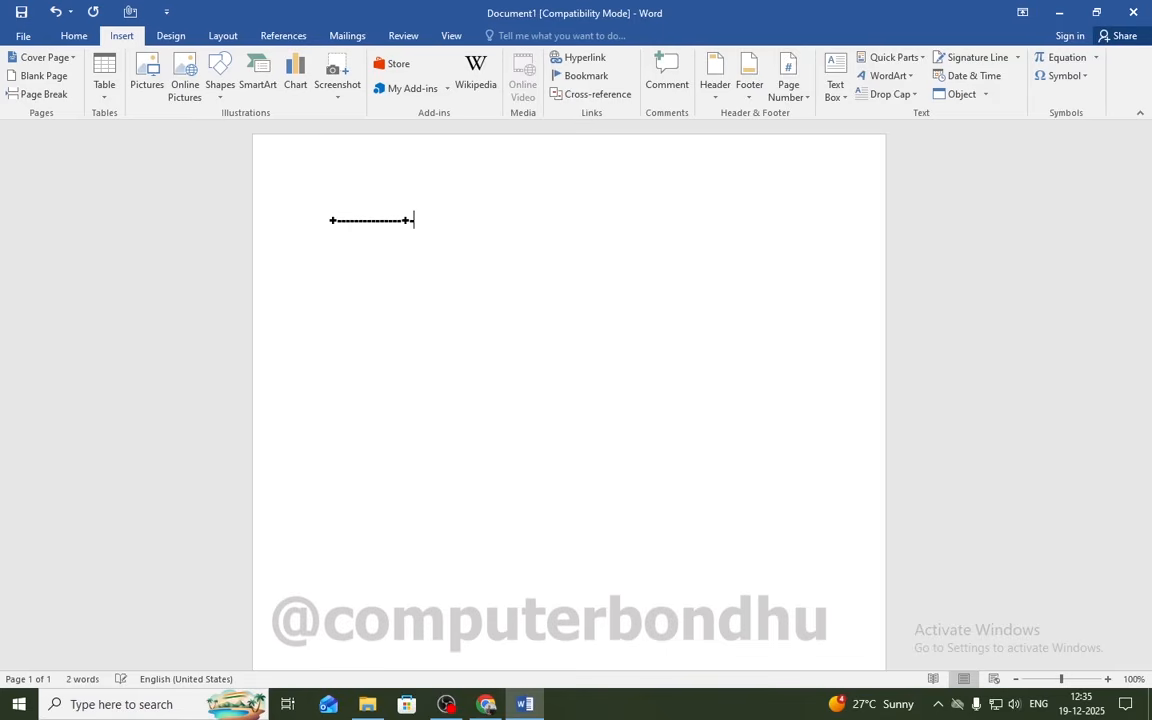
text(+--------------+----------------)
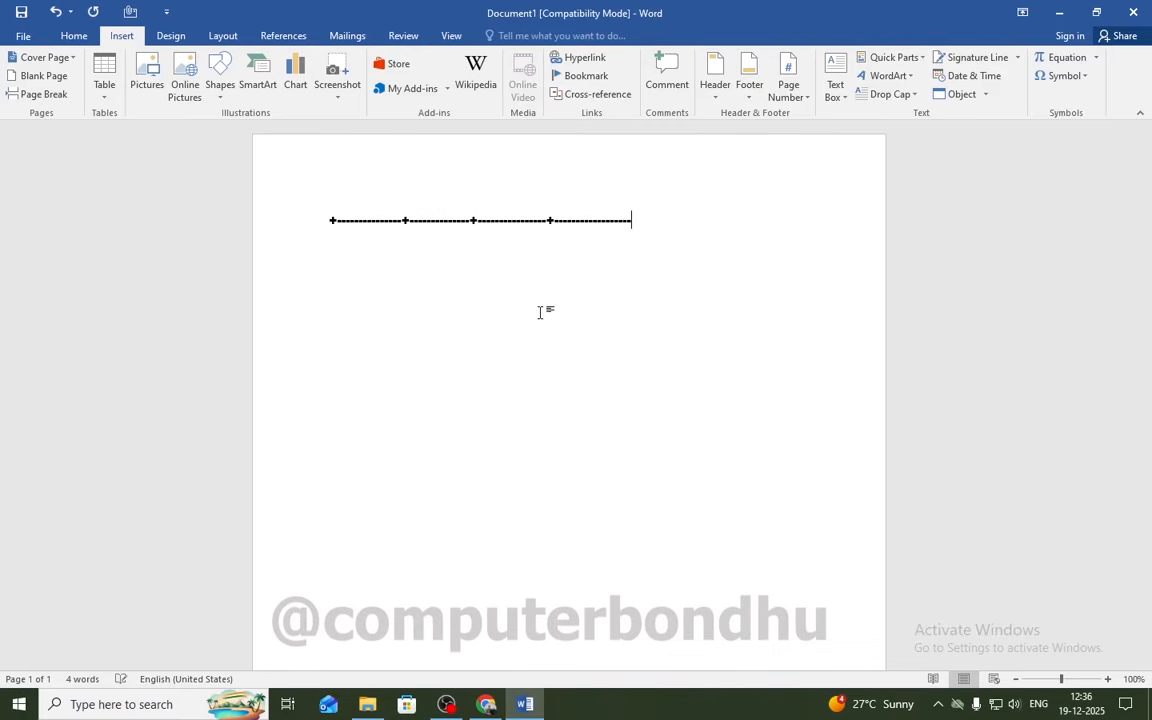
text(+)
key(Return)
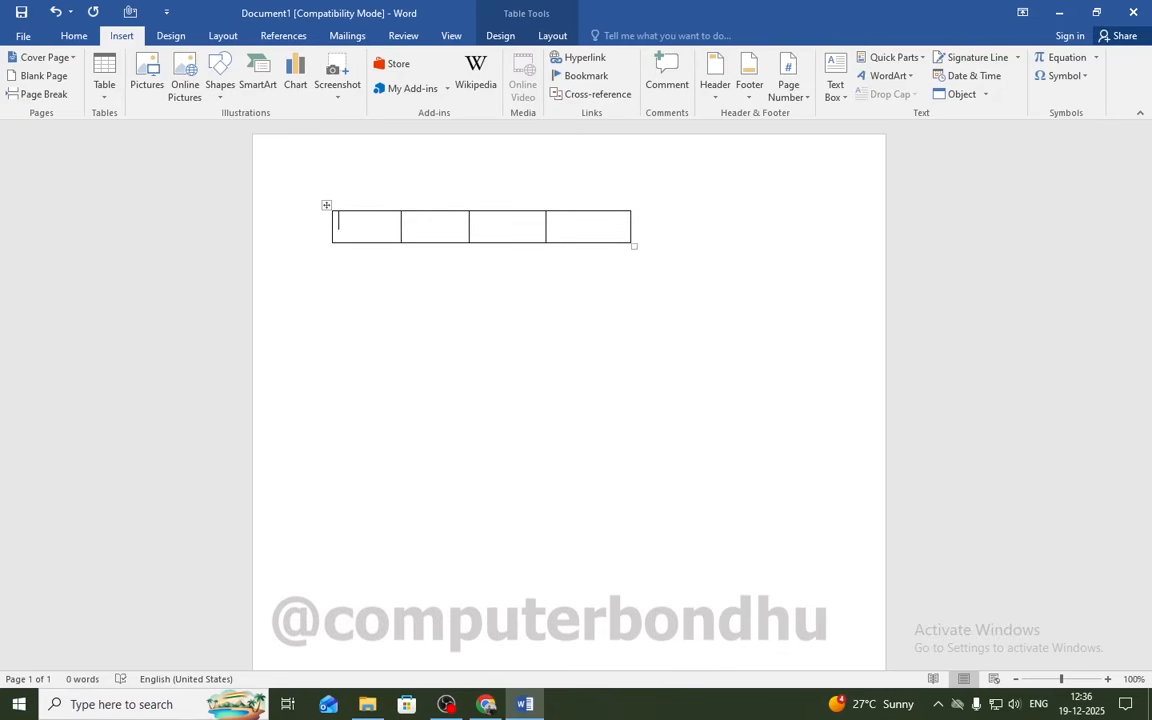
Step: Extend the table to six rows by adding new rows from its last cell
click(613, 232)
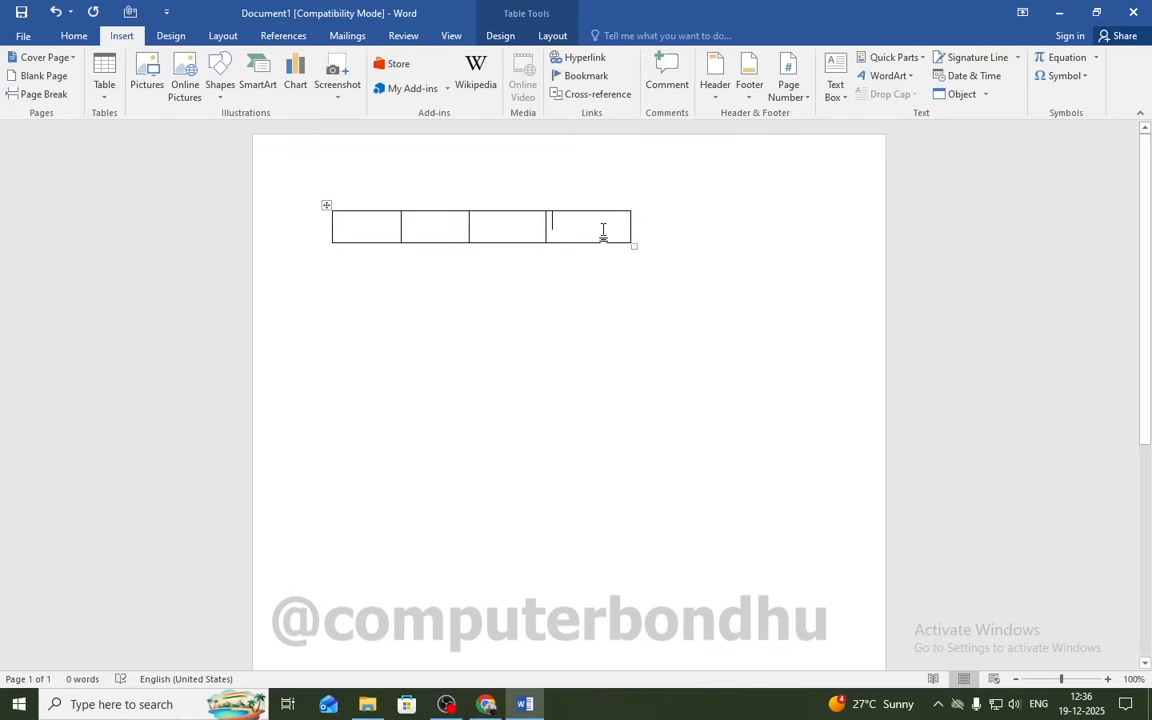
key(Tab)
key(Tab)
key(Tab)
key(Tab)
key(Tab)
key(Tab)
key(Tab)
key(Tab)
key(Tab)
key(Tab)
key(Tab)
key(Tab)
key(Tab)
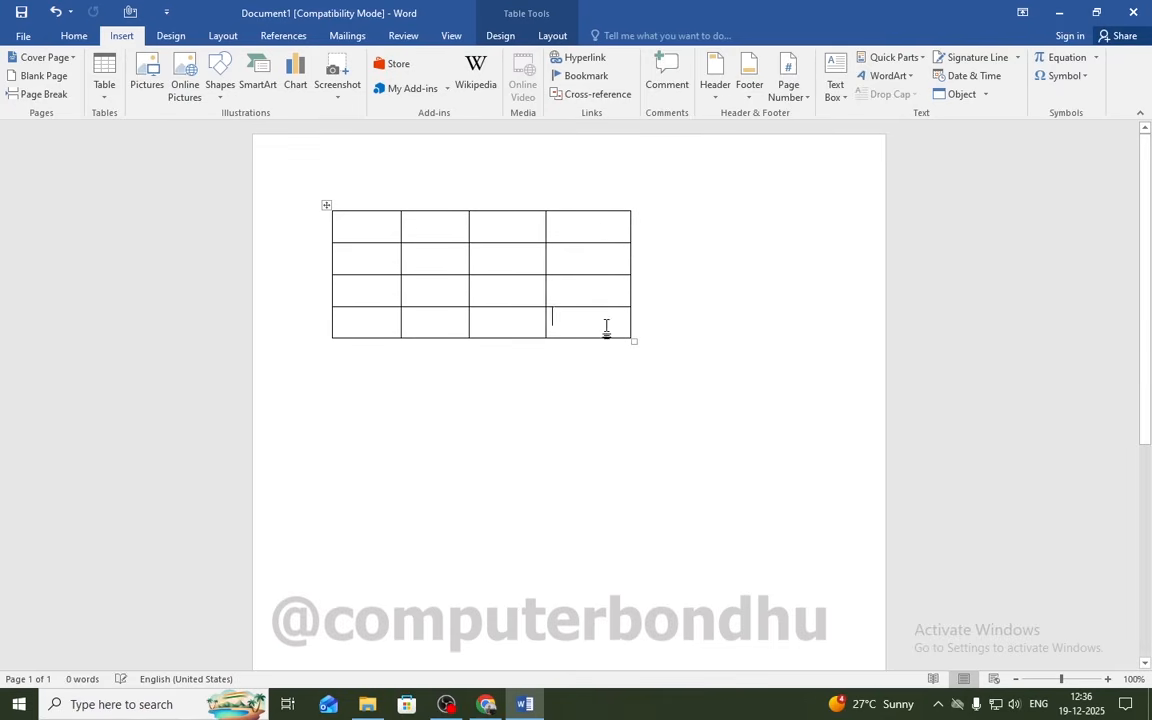
key(Tab)
key(Tab)
key(Tab)
key(Tab)
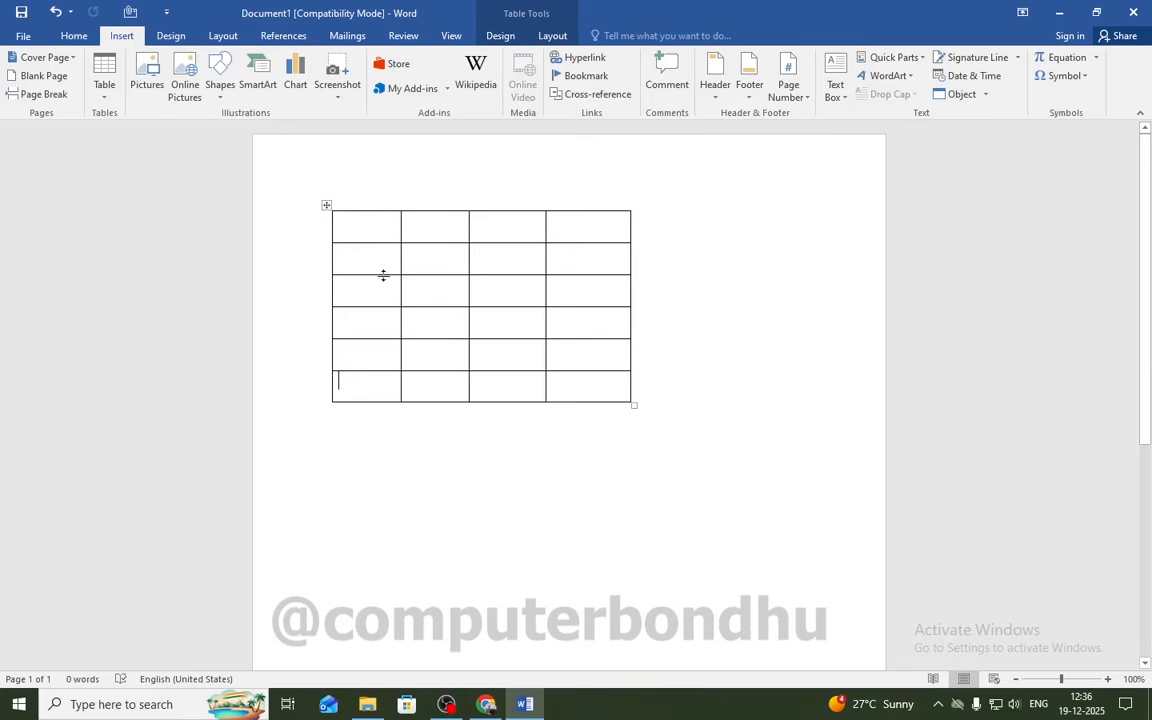
Step: Select the five rows beneath the first row and insert five more rows at that selection
drag(370, 260, 599, 419)
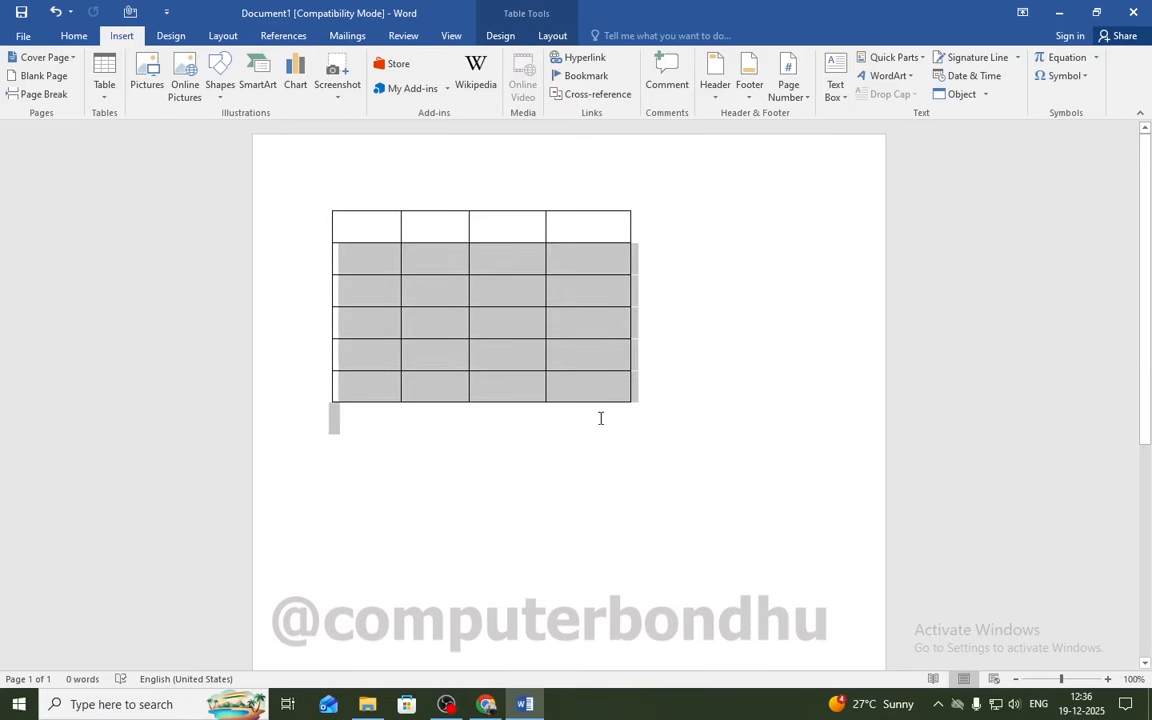
right_click(512, 318)
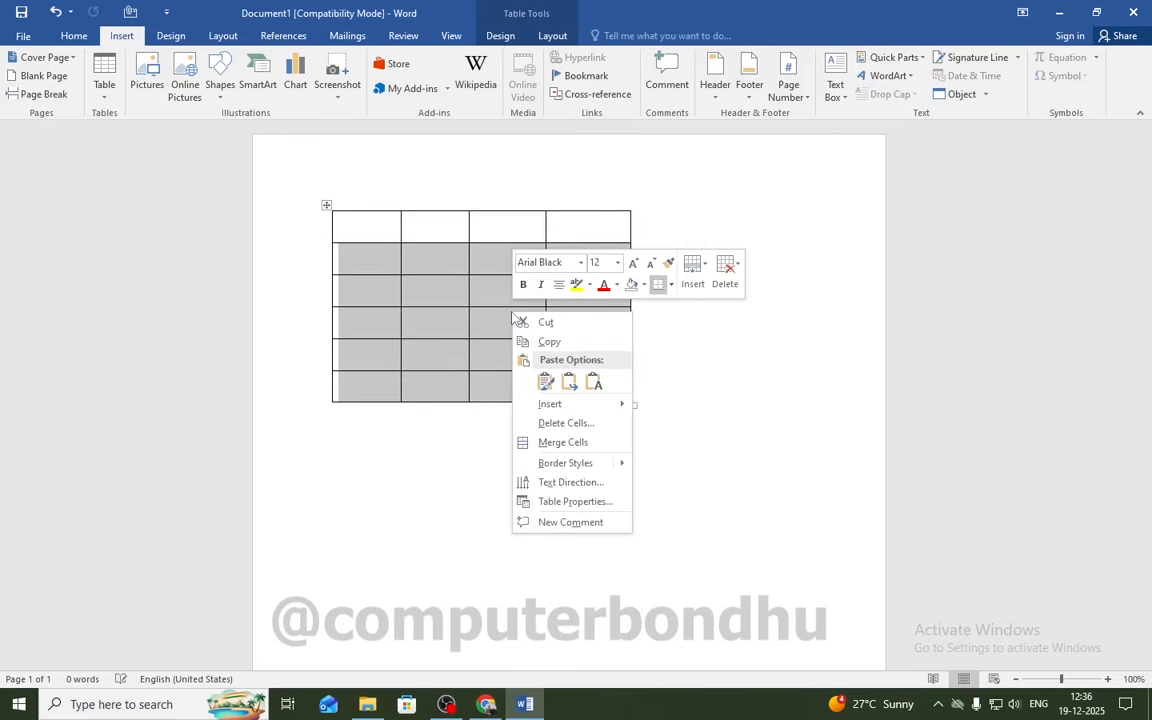
mouse_move(552, 408)
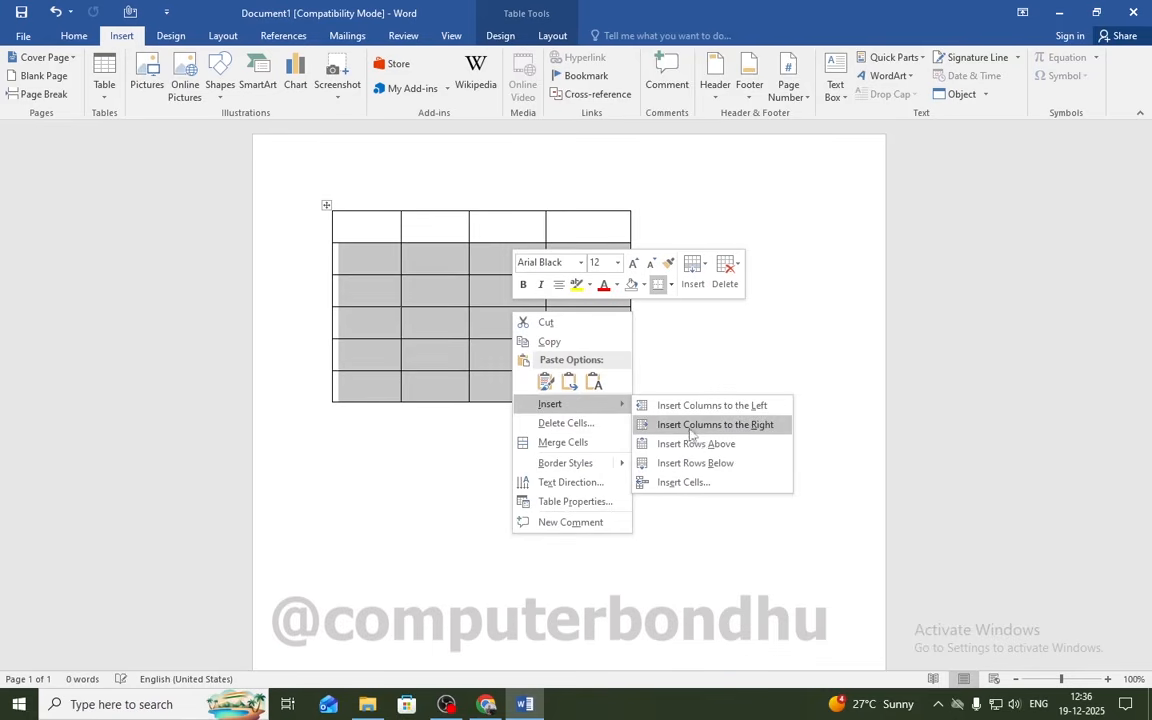
click(686, 485)
click(536, 377)
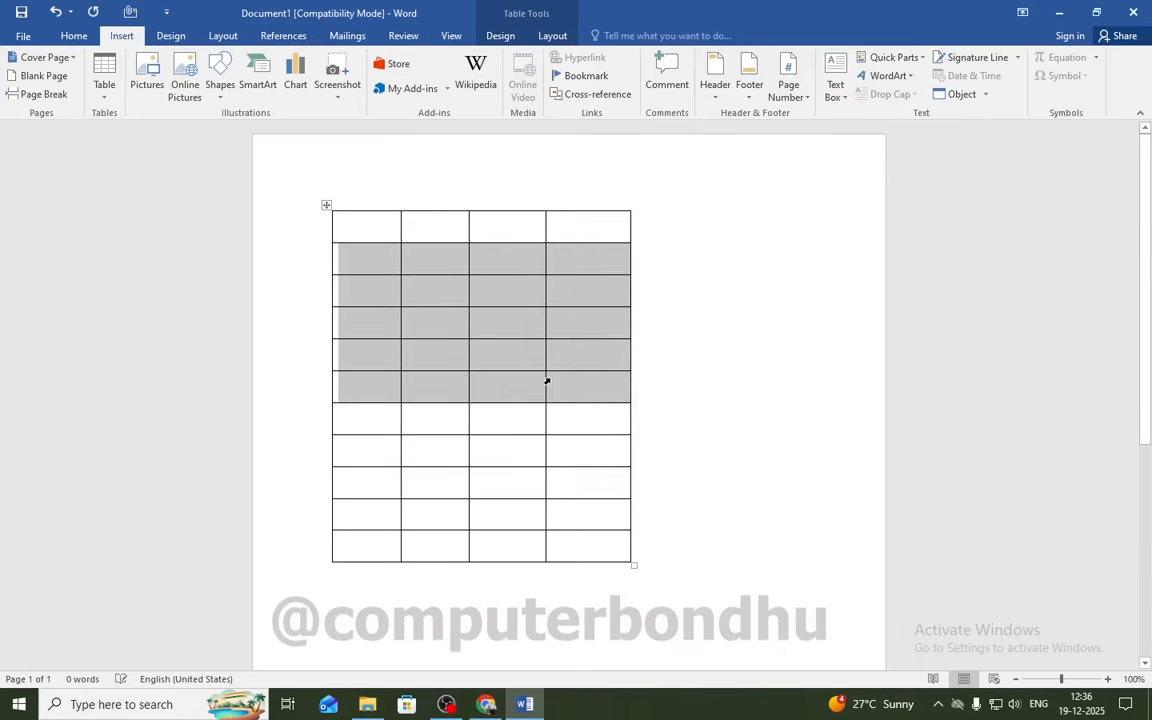
click(526, 398)
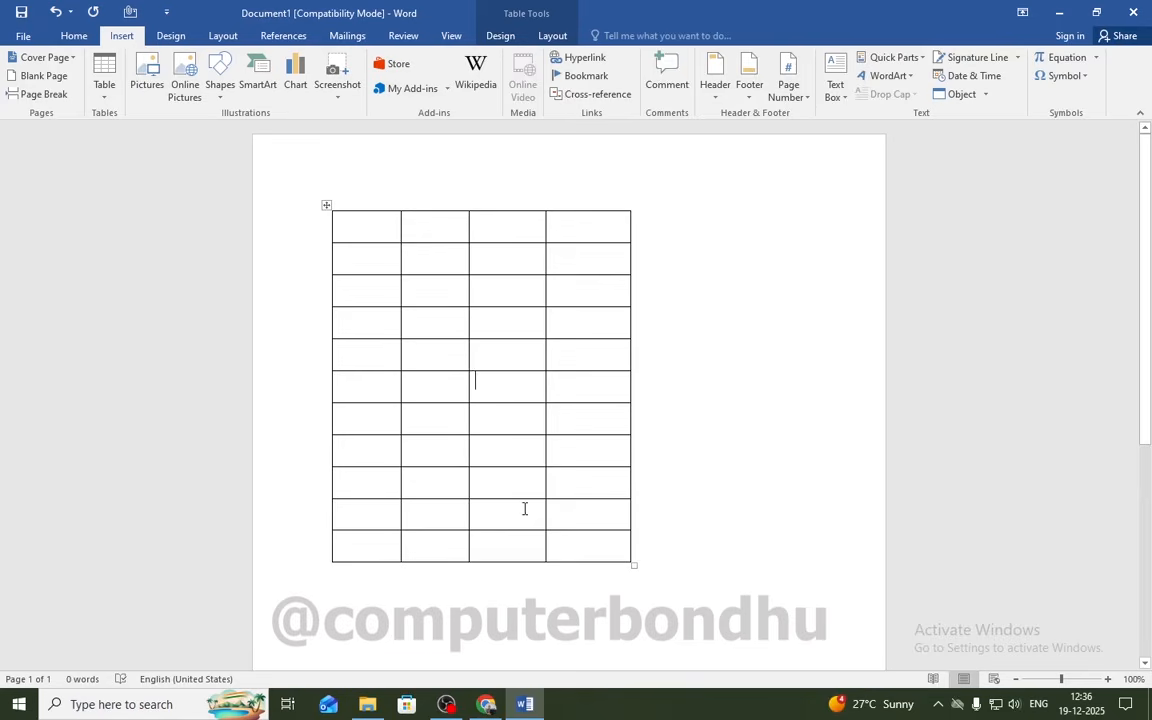
Step: Select the entire document content and delete the four-column table
click(325, 204)
click(562, 401)
key(ctrl+a)
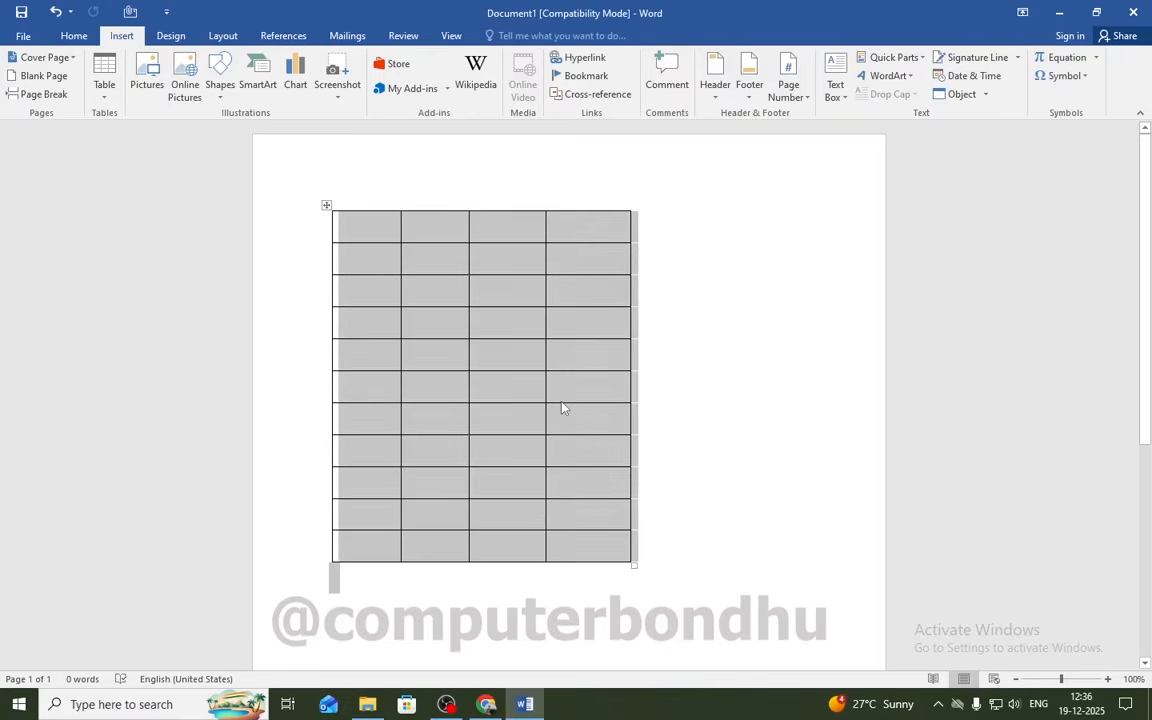
key(Delete)
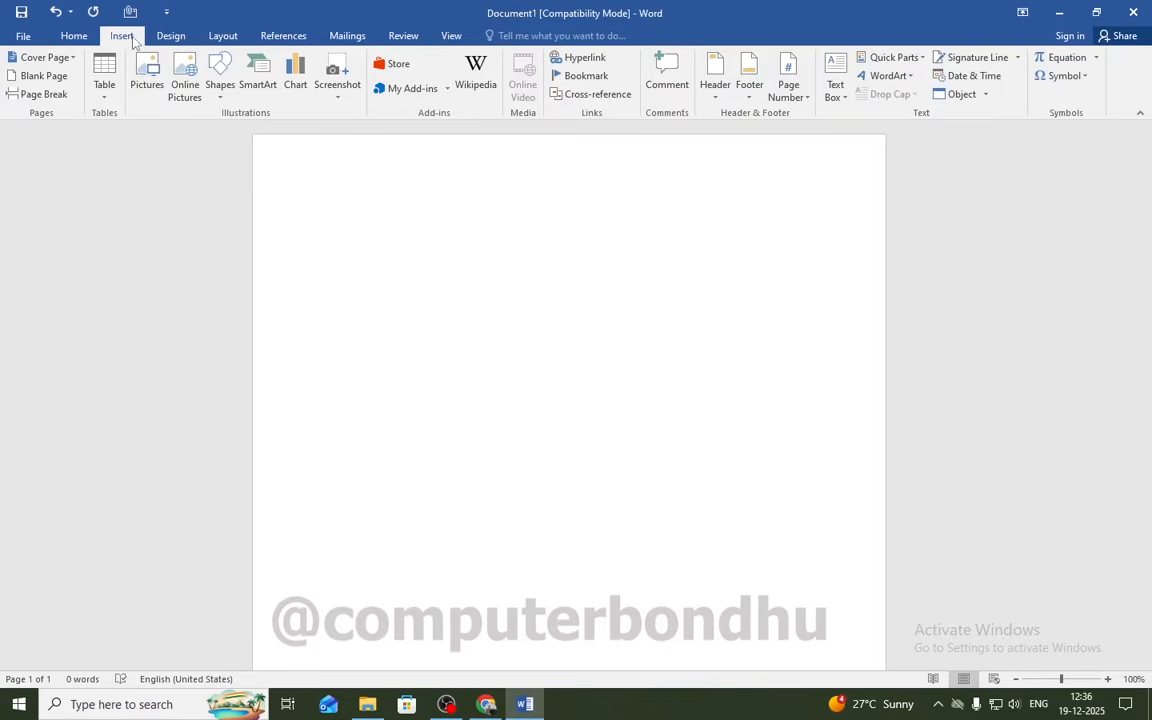
Step: Draw a table outline about 16.25 cm wide and 1.93 cm high with Draw Table
click(106, 94)
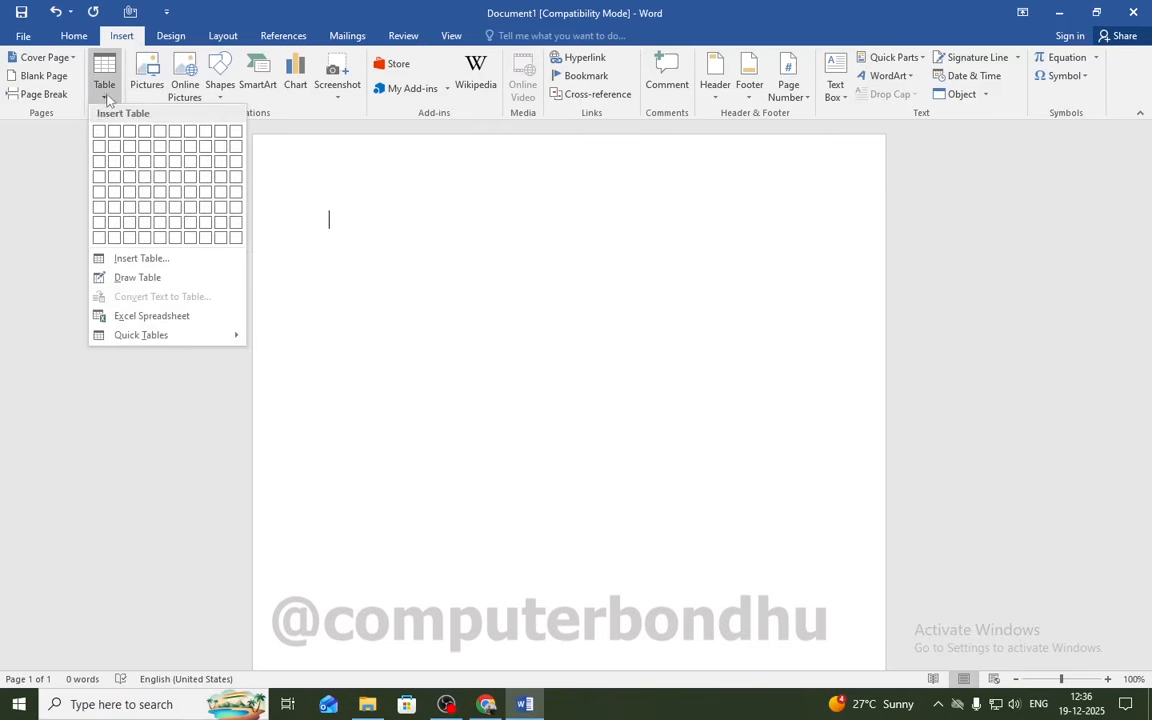
click(137, 278)
mouse_move(308, 213)
mouse_down()
mouse_move(350, 255)
mouse_move(601, 255)
mouse_move(799, 273)
mouse_up()
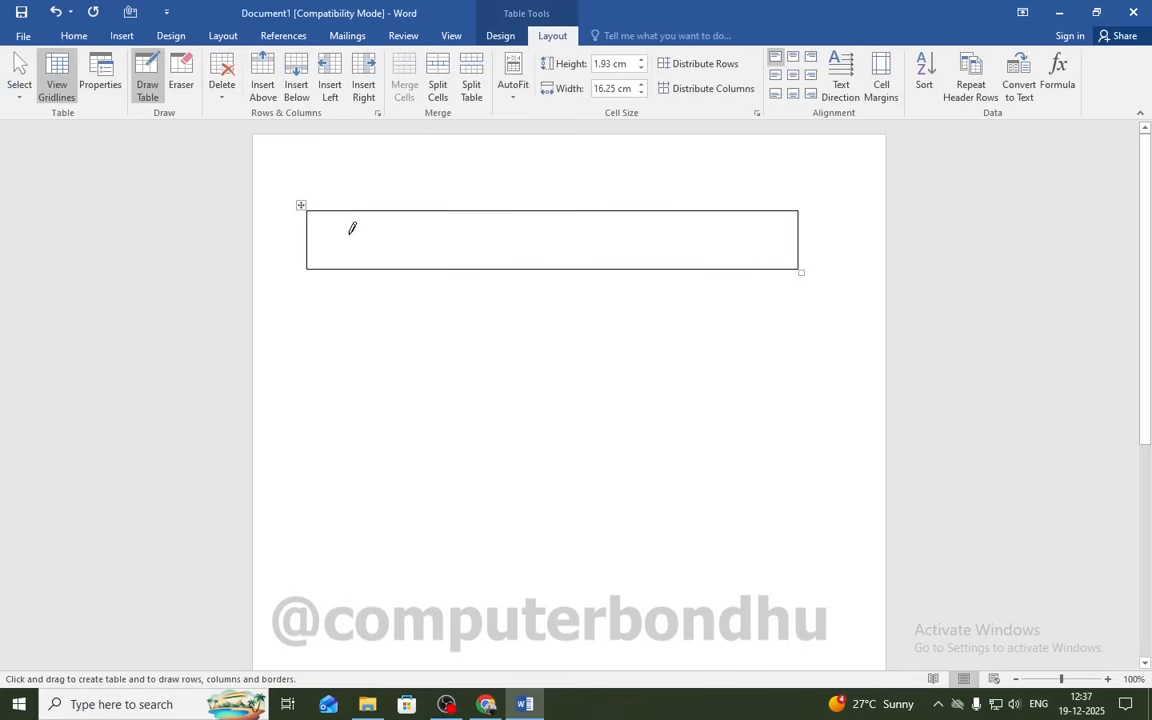
Step: Draw five vertical lines through the outline to divide it into six columns
drag(357, 218, 356, 268)
drag(434, 211, 432, 268)
drag(536, 210, 534, 268)
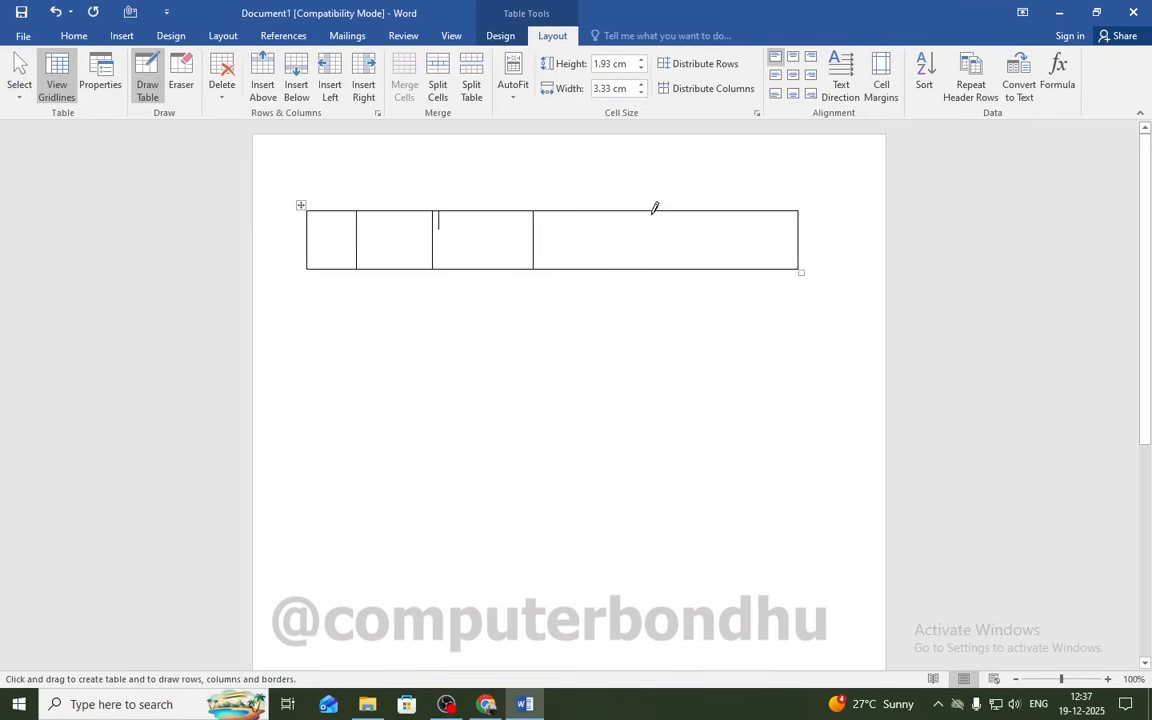
drag(655, 212, 653, 268)
drag(729, 210, 729, 268)
Step: Draw a horizontal line across the table's middle and split the third and fourth upper cells with short vertical lines
drag(306, 239, 712, 233)
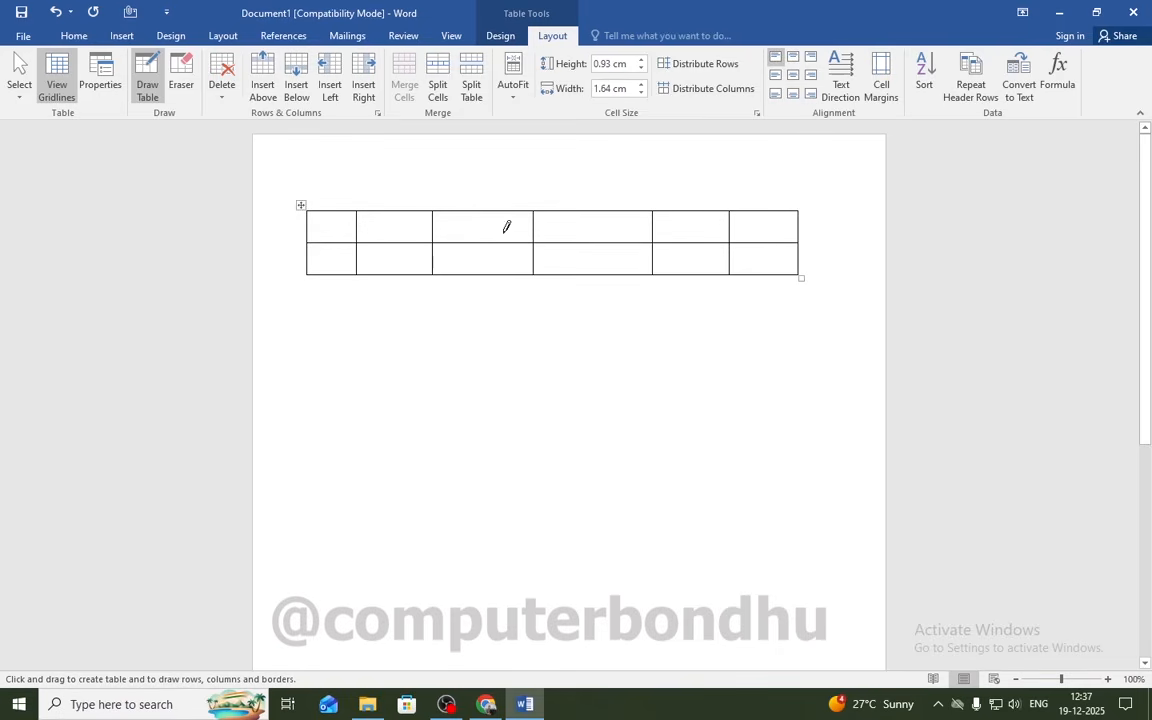
drag(477, 212, 476, 242)
drag(587, 207, 587, 242)
Step: Try entering H in an upper-row cell, remove it, and delete the entire drawn table
text(H)
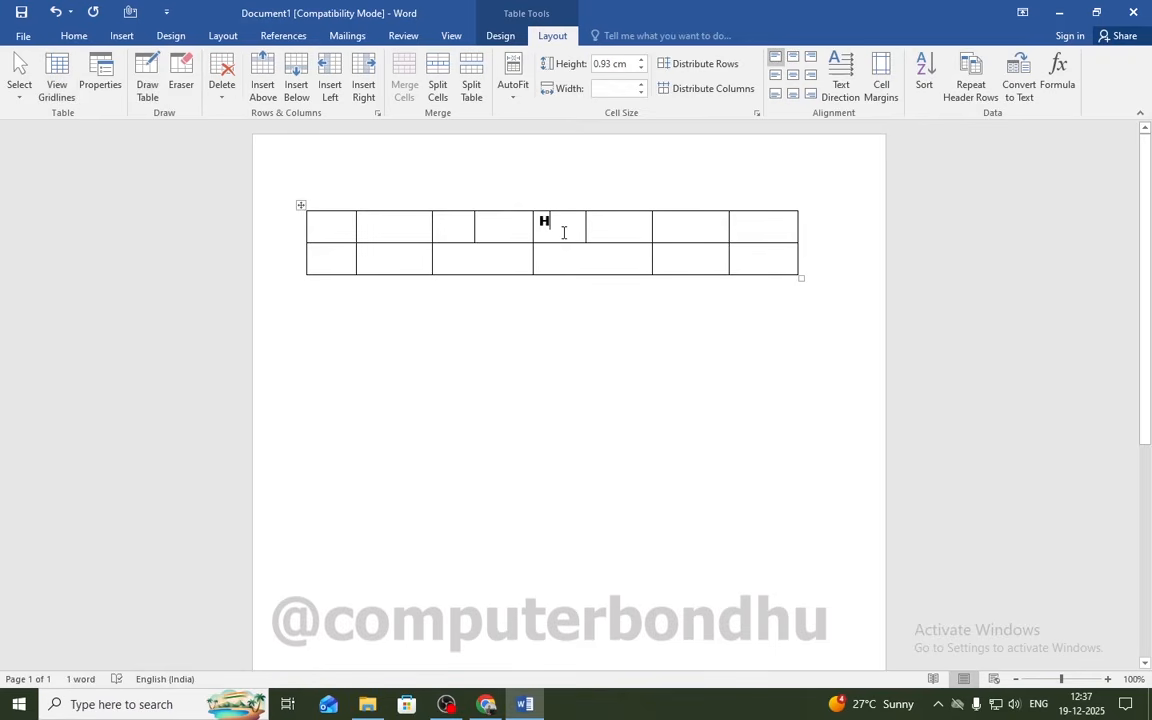
click(569, 252)
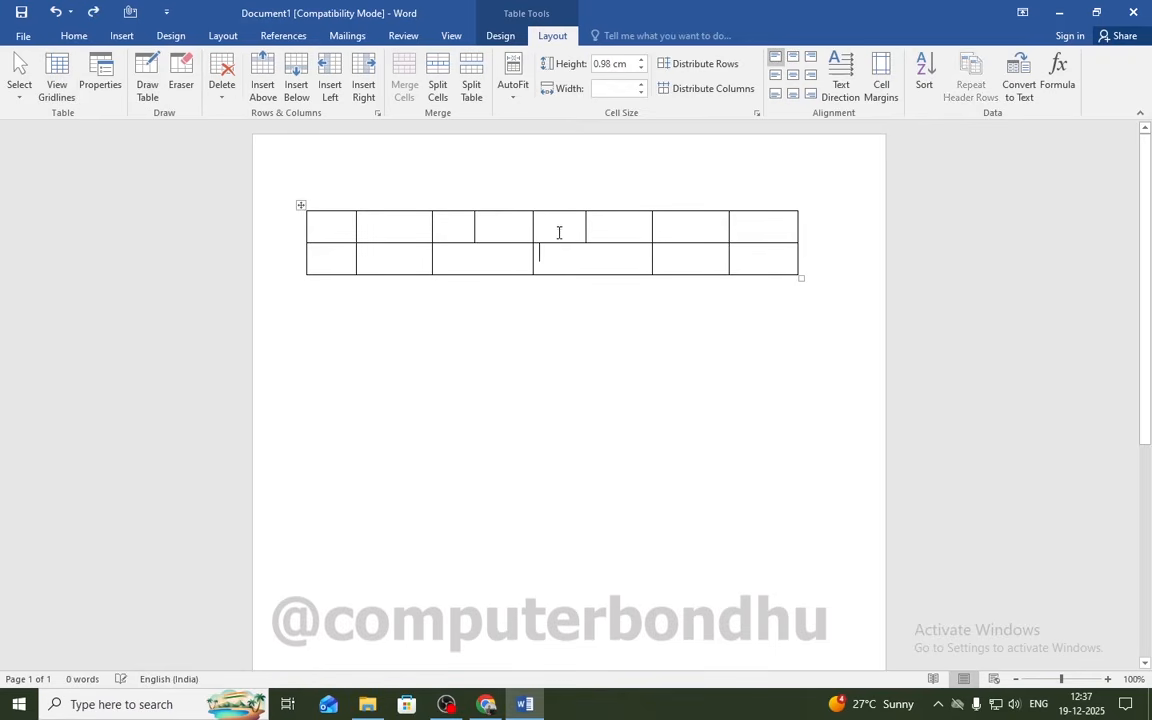
click(547, 228)
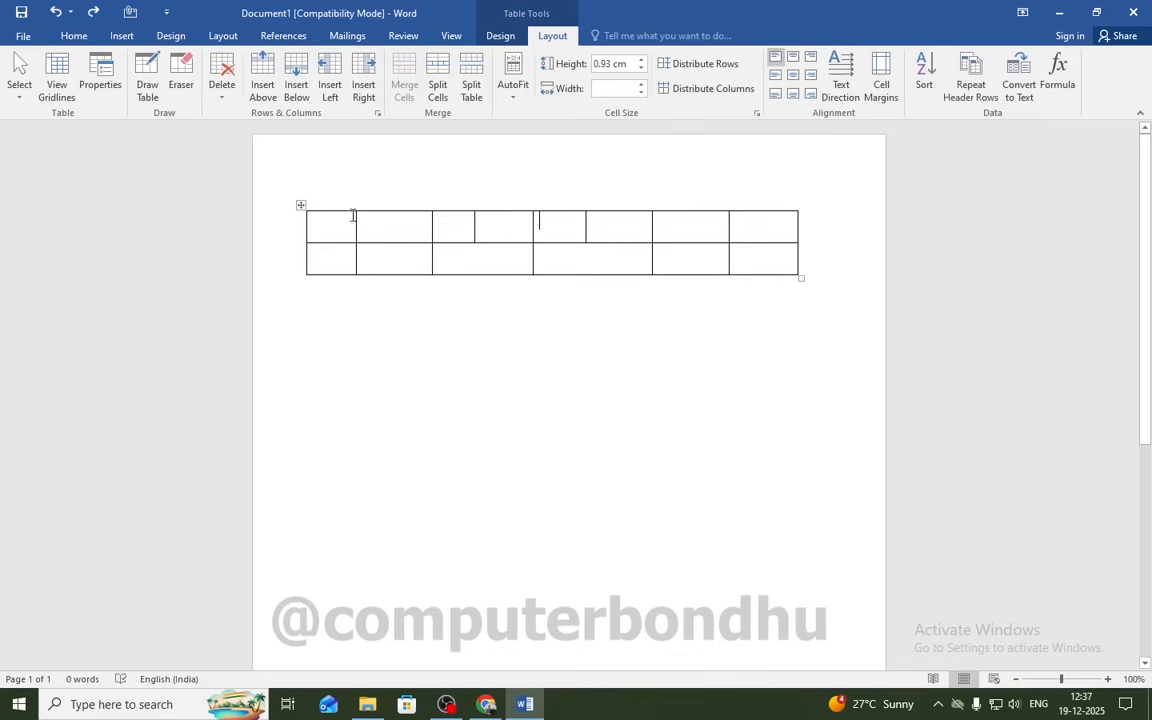
click(147, 80)
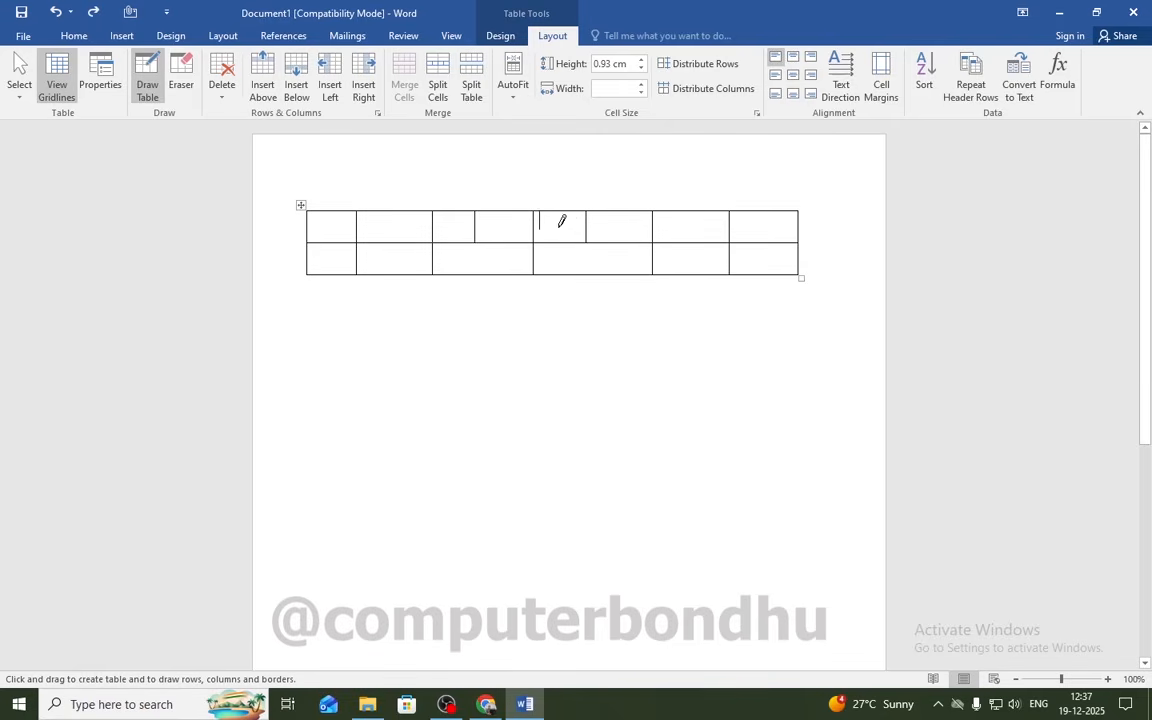
click(147, 74)
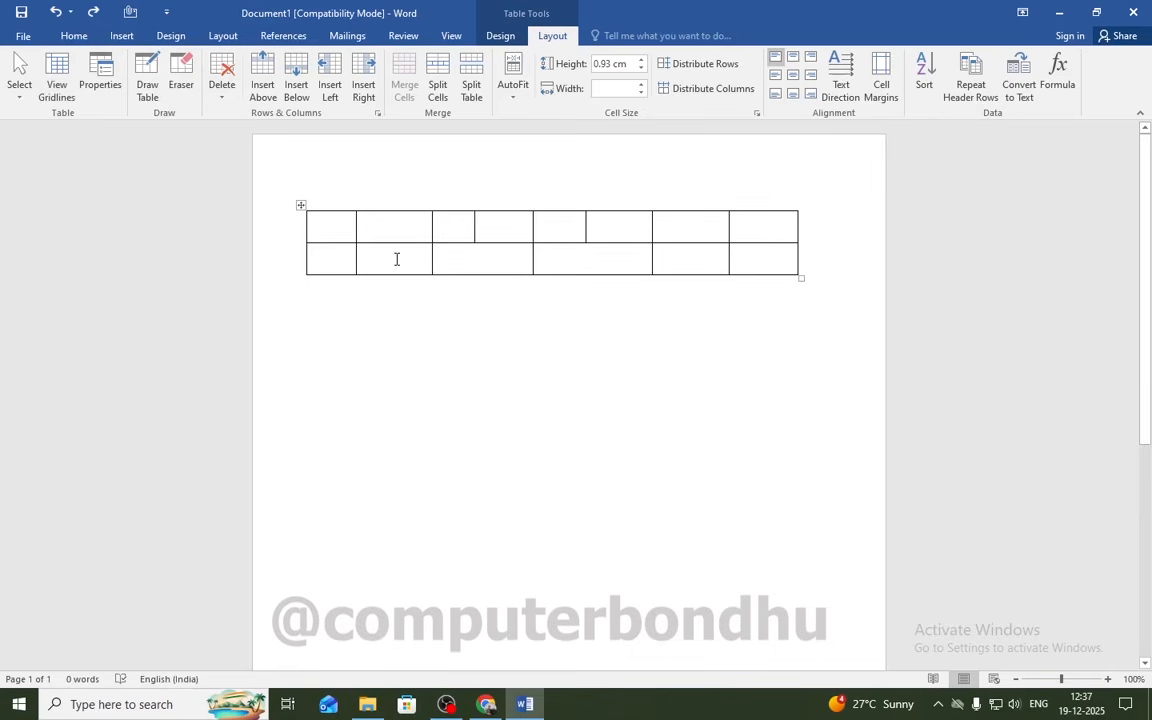
key(ctrl+a)
key(Delete)
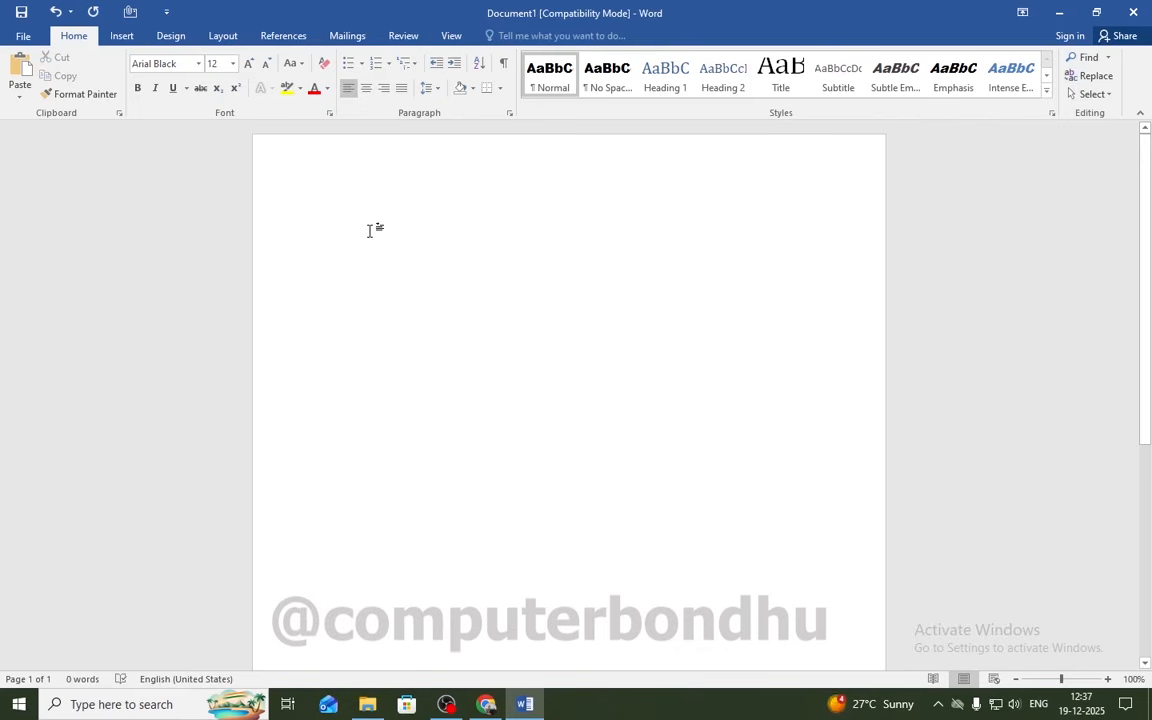
Step: Insert a table with 5 columns and 200 rows, keeping the fixed automatic column width
click(121, 35)
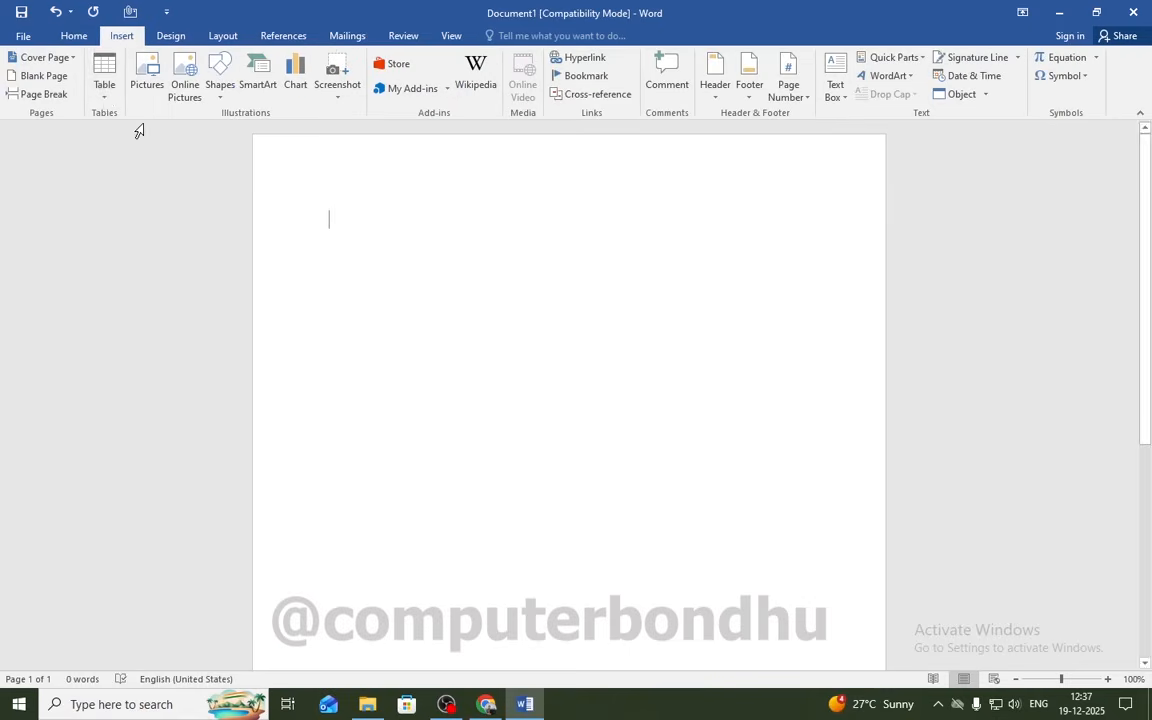
click(104, 80)
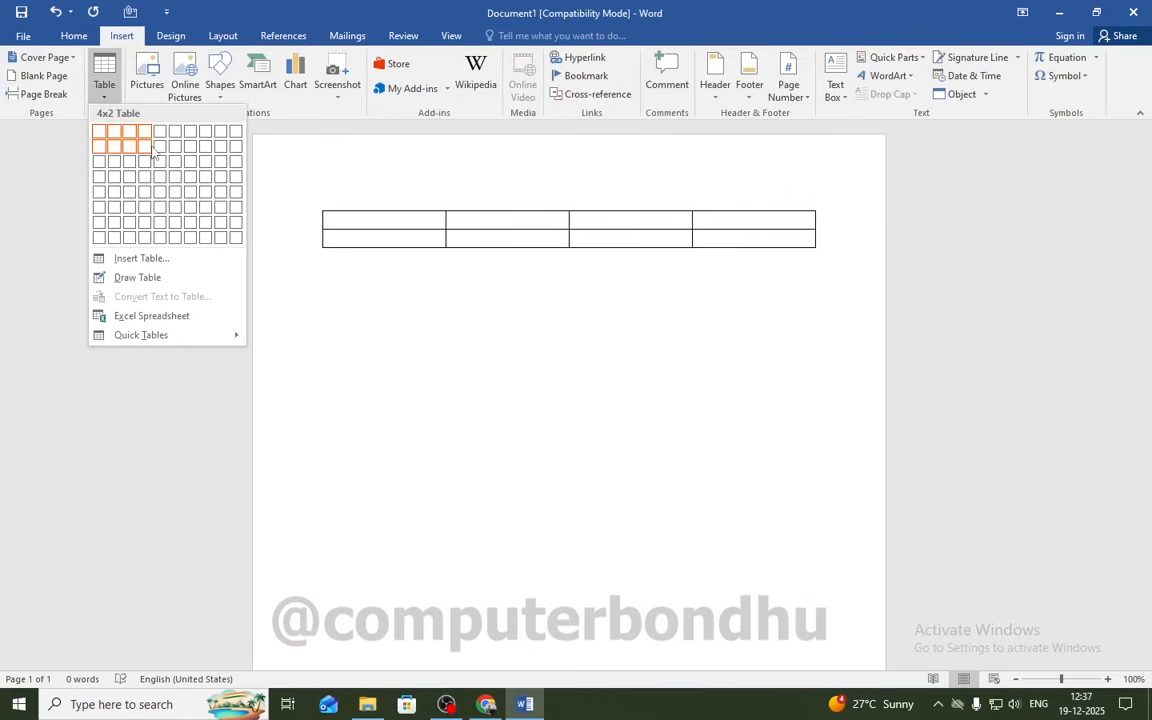
click(118, 258)
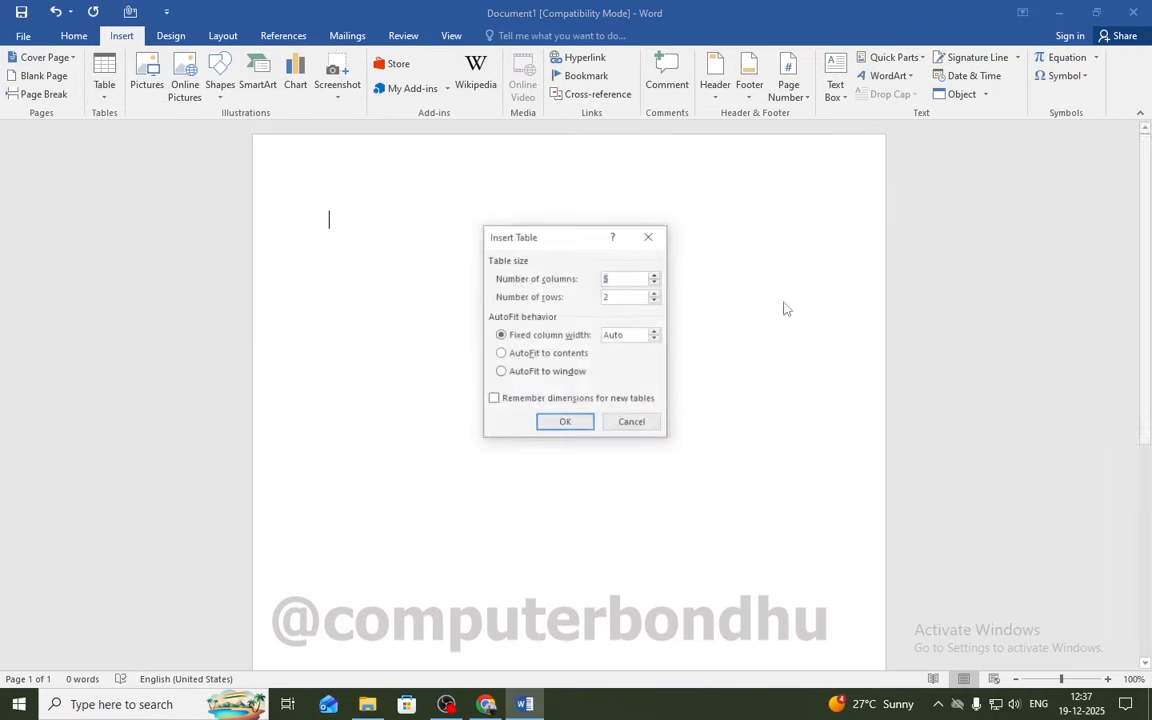
click(620, 297)
key(BackSpace)
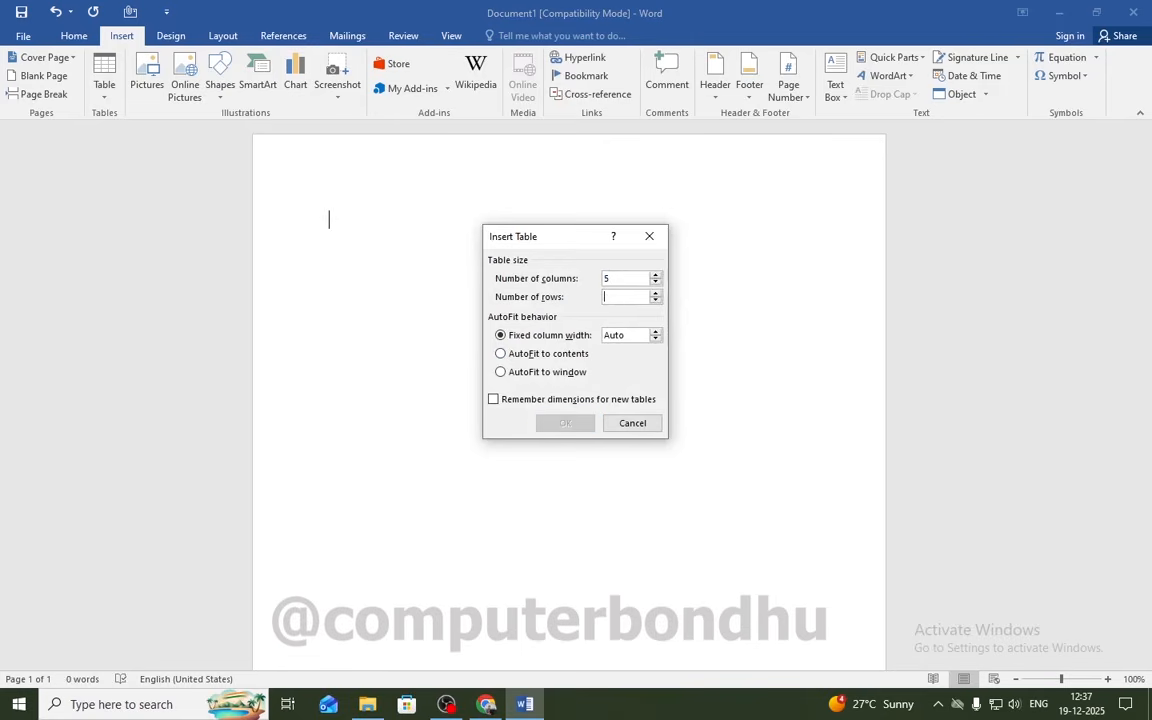
text(200)
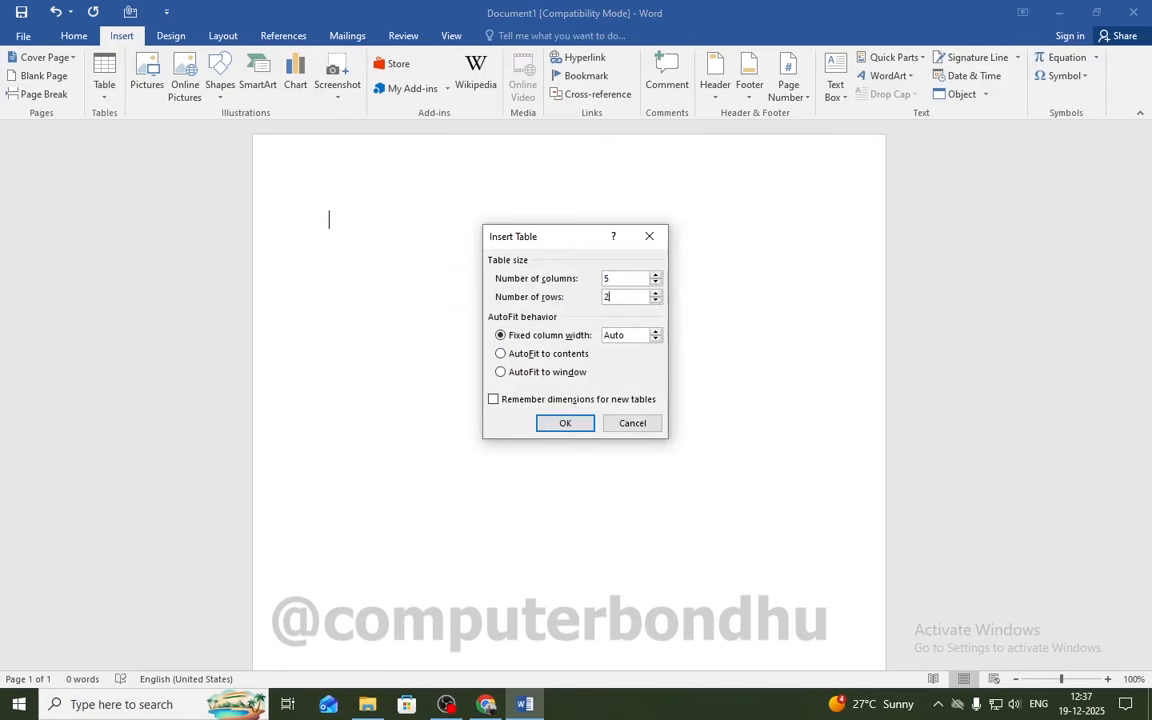
click(582, 423)
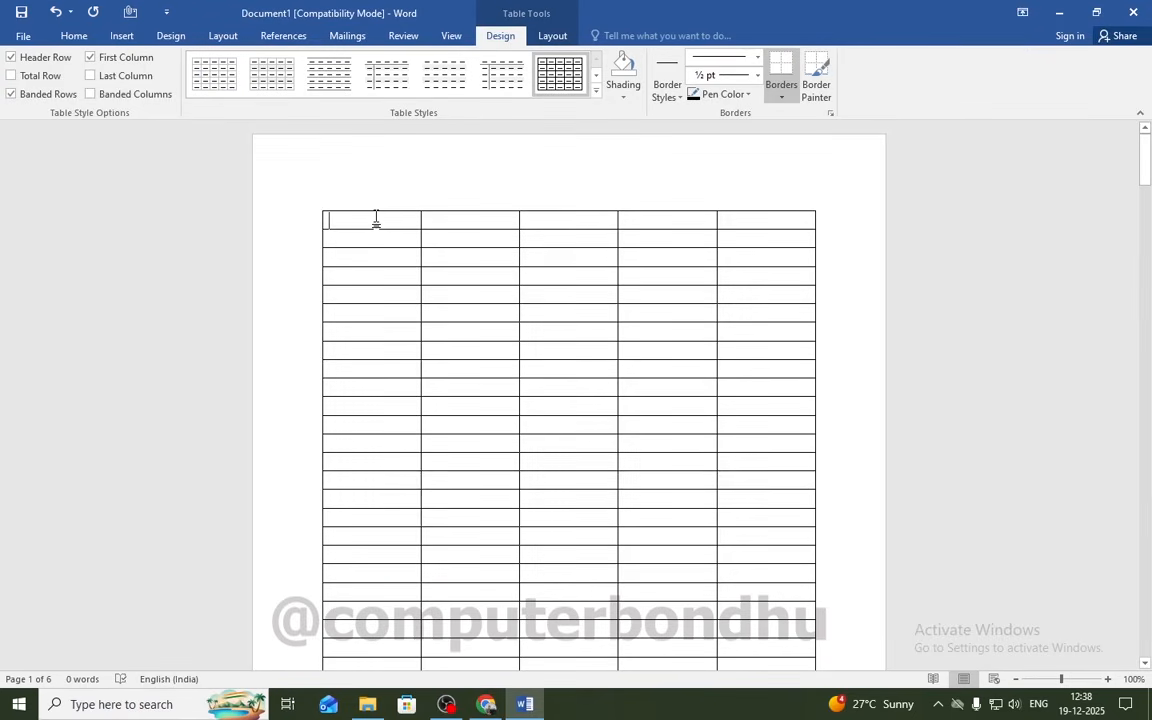
Step: Fill the table's first row with the headings SL.NO, ID, NAME, ADDRESS and PHONE
text(SL)
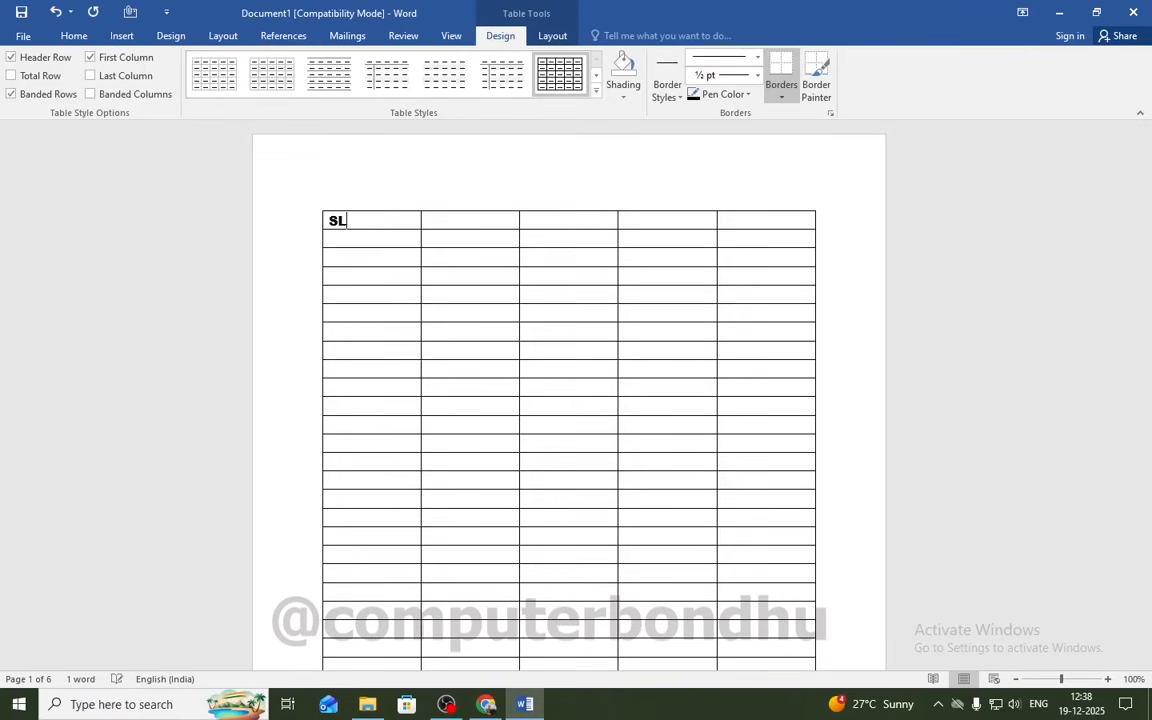
text(.NO)
text(ID)
key(Tab)
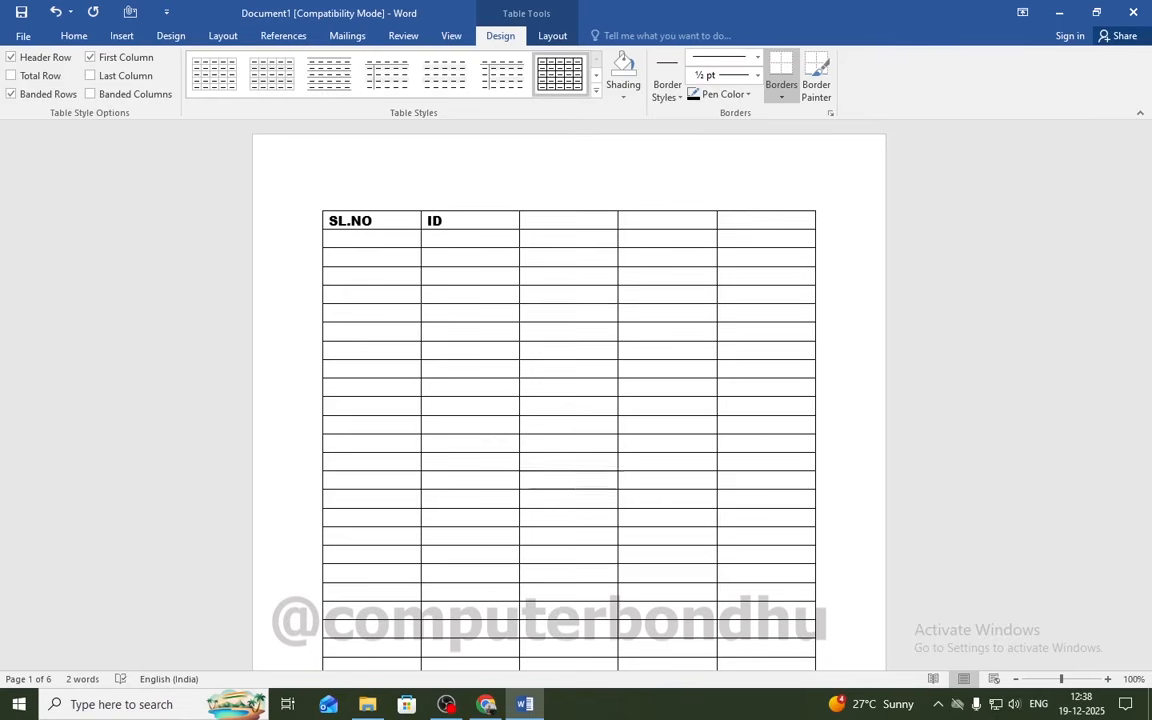
text(NAME)
key(Tab)
text(ADD)
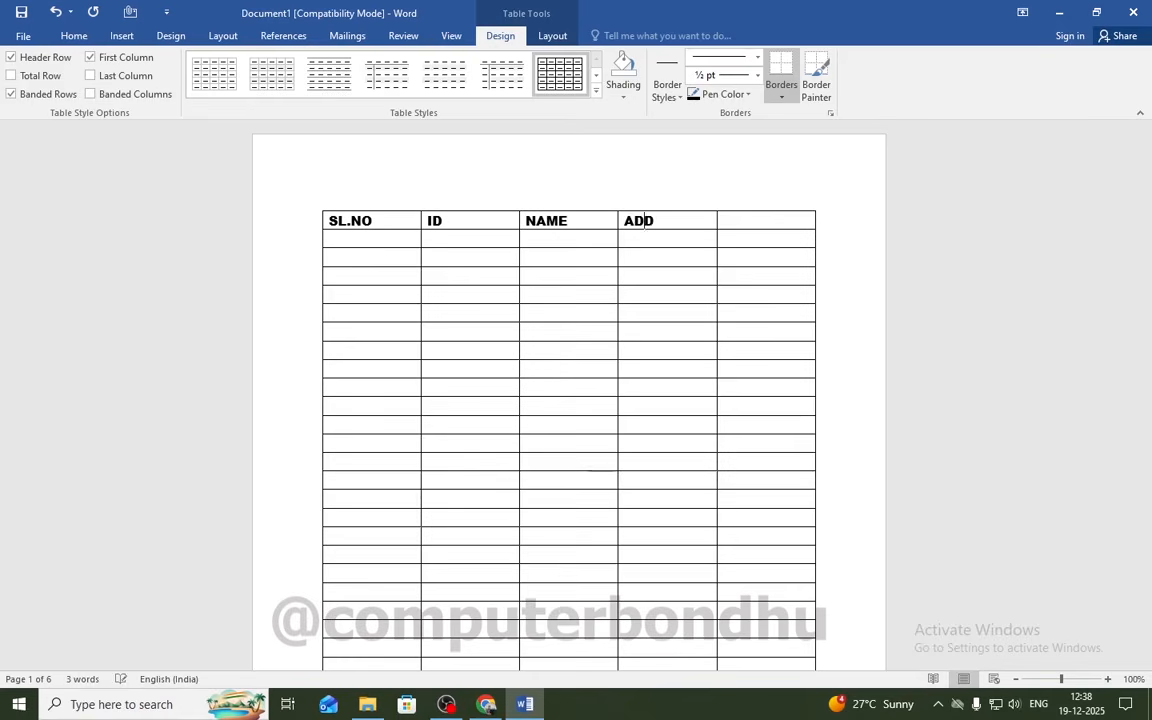
text(RESS )
text(PH)
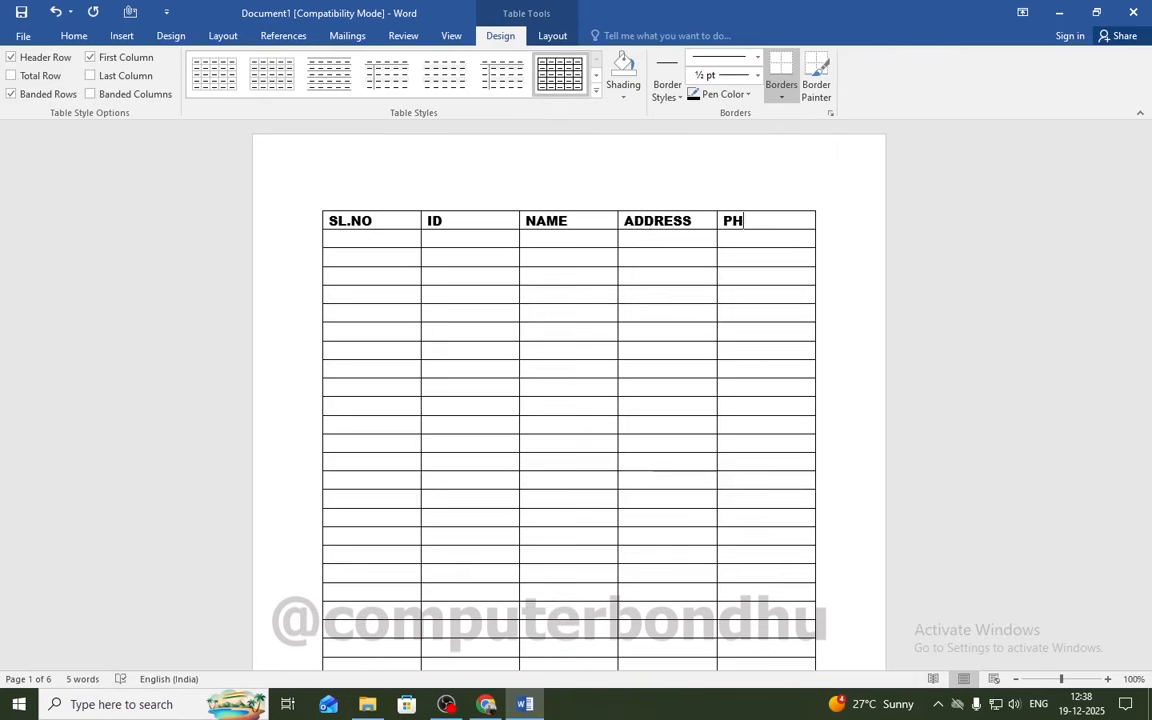
text(ONE)
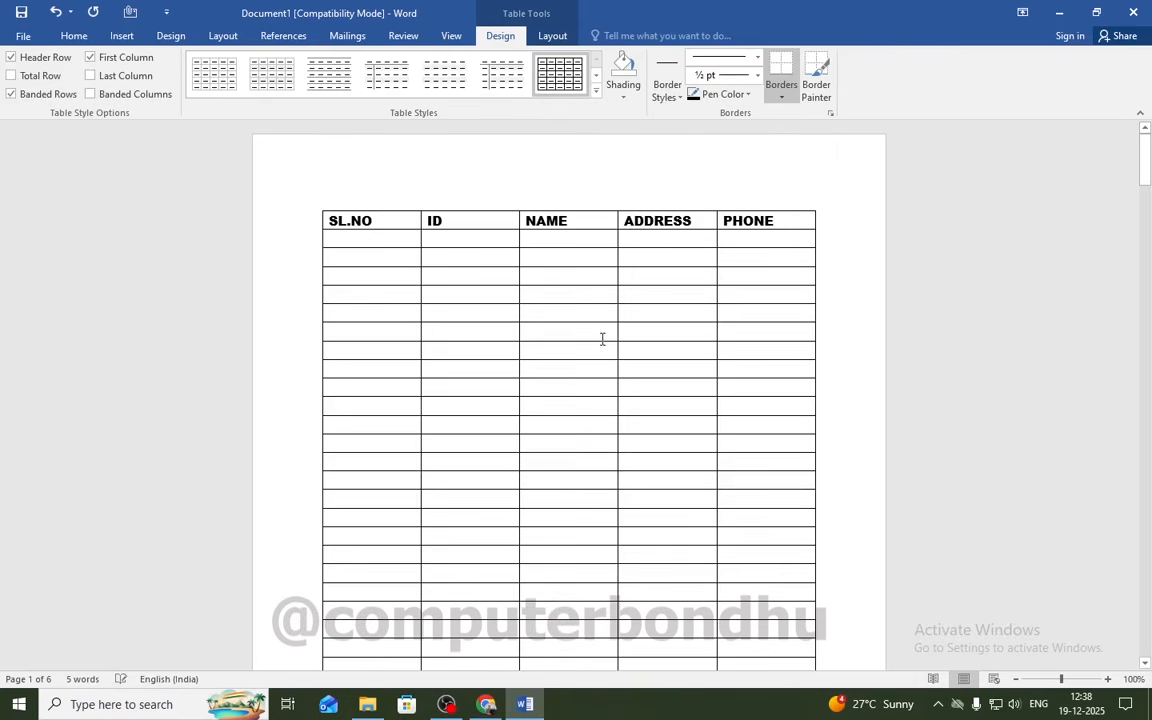
Step: Apply automatic 1., 2., 3. numbering to all cells of the SL.NO column
click(392, 291)
scroll(393, 293, down, 3)
scroll(409, 320, up, 3)
click(376, 207)
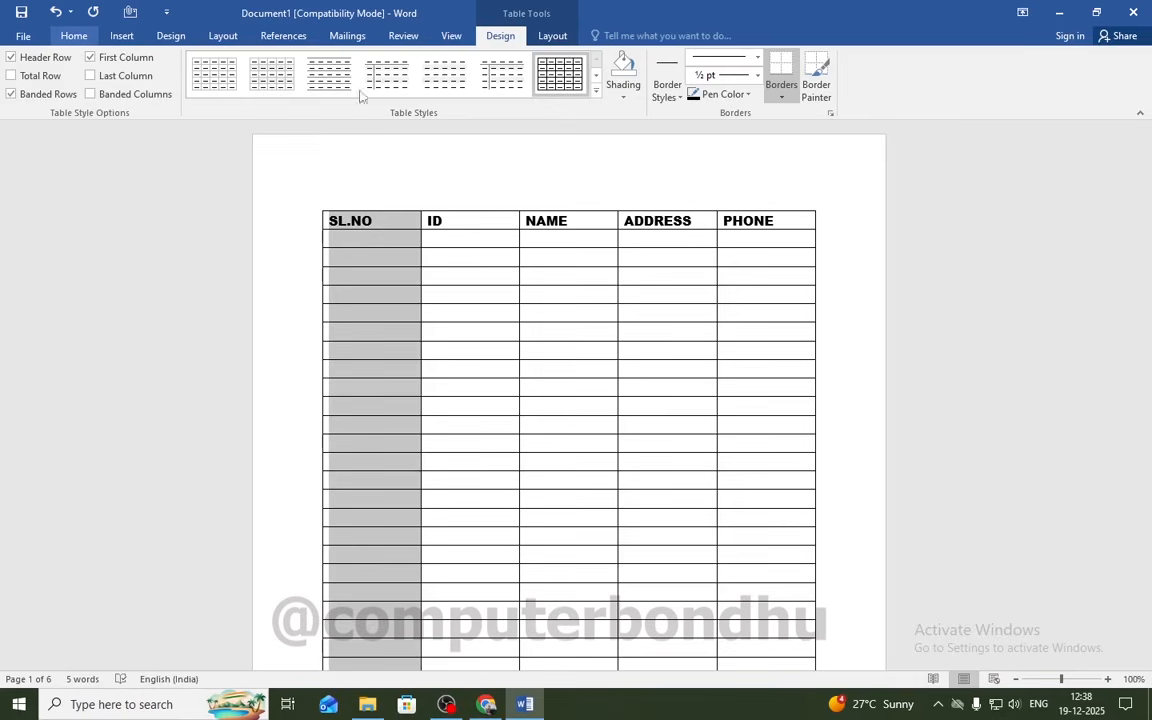
click(80, 46)
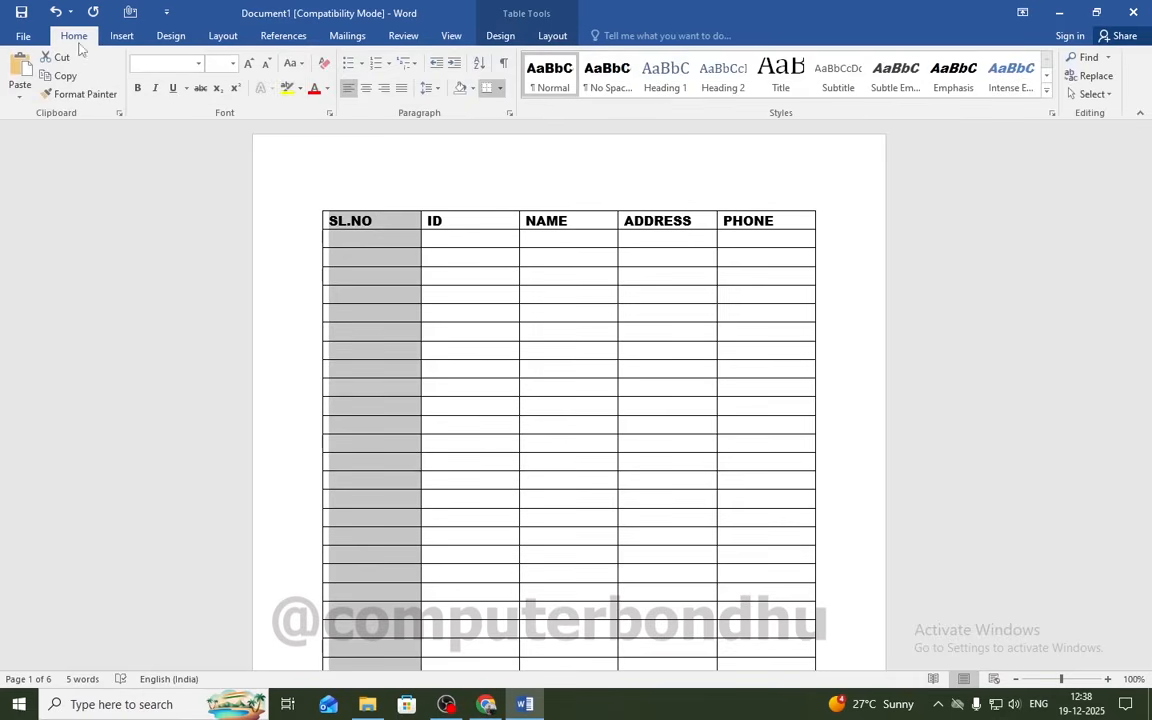
click(390, 66)
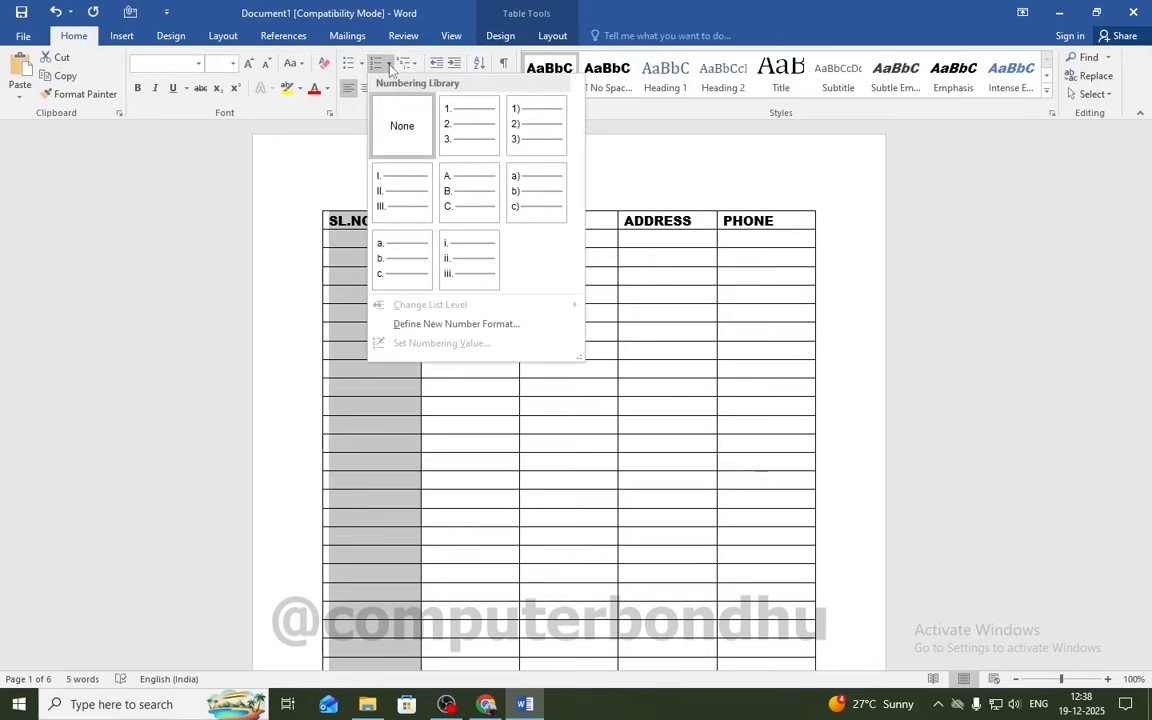
click(470, 128)
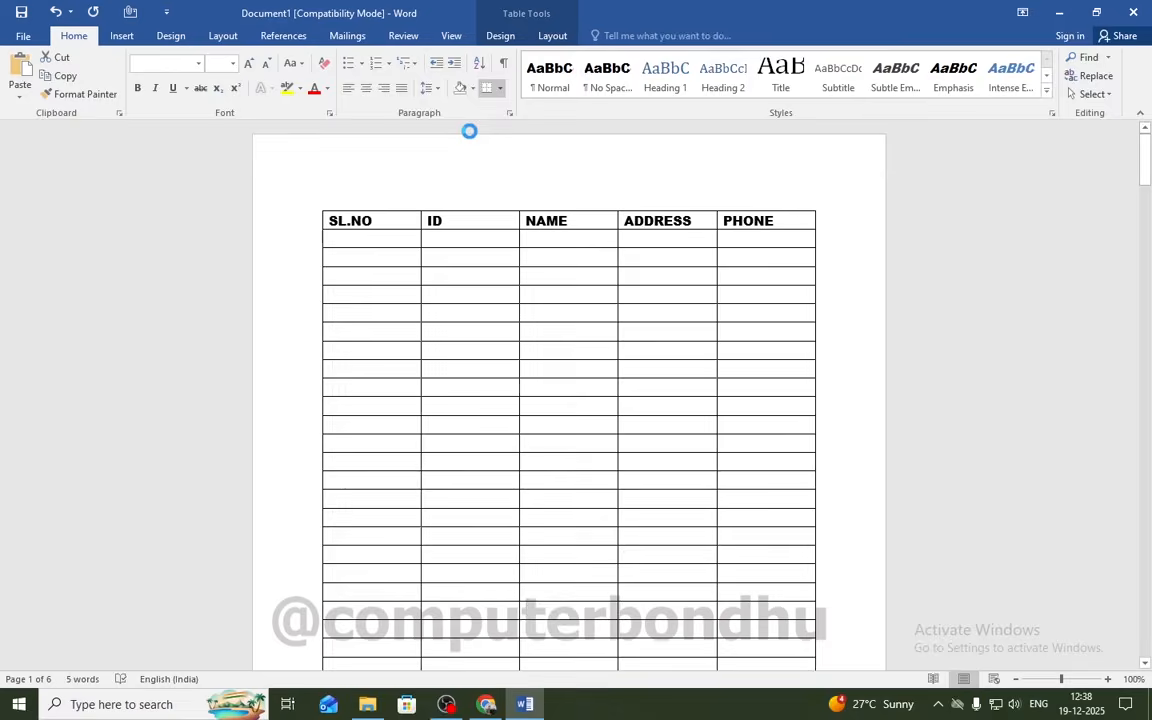
click(476, 334)
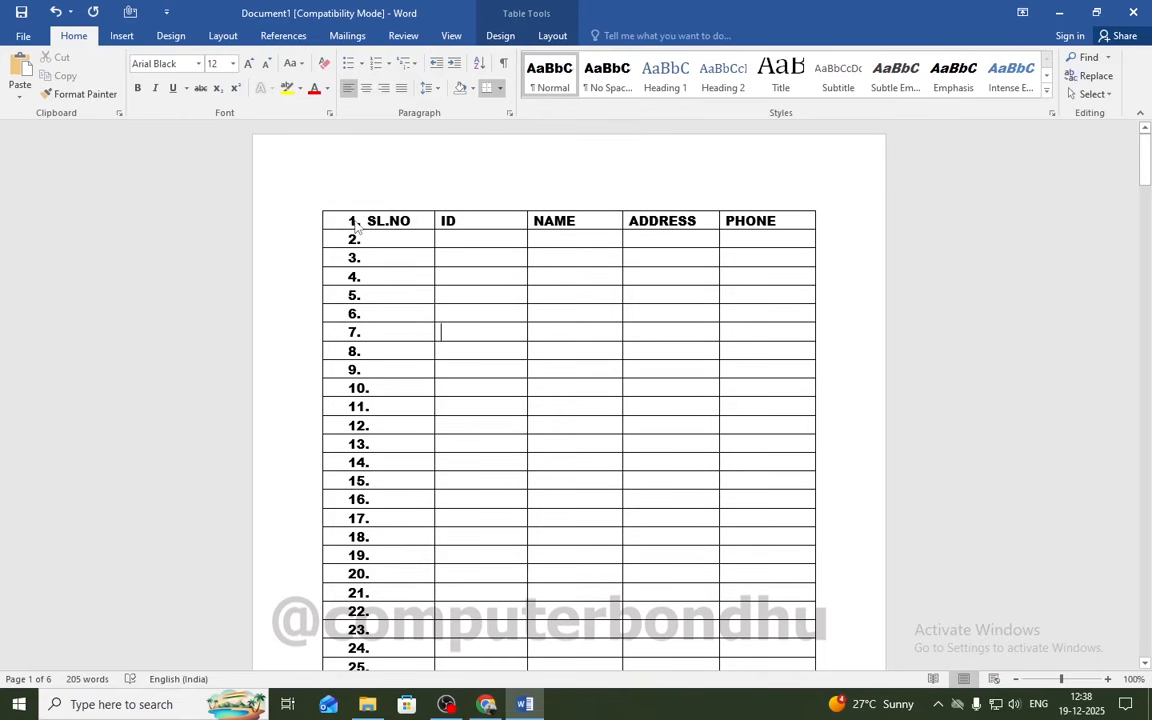
Step: Try shifting the serial numbers further in from the cell edge, and undo the shift
drag(356, 222, 440, 212)
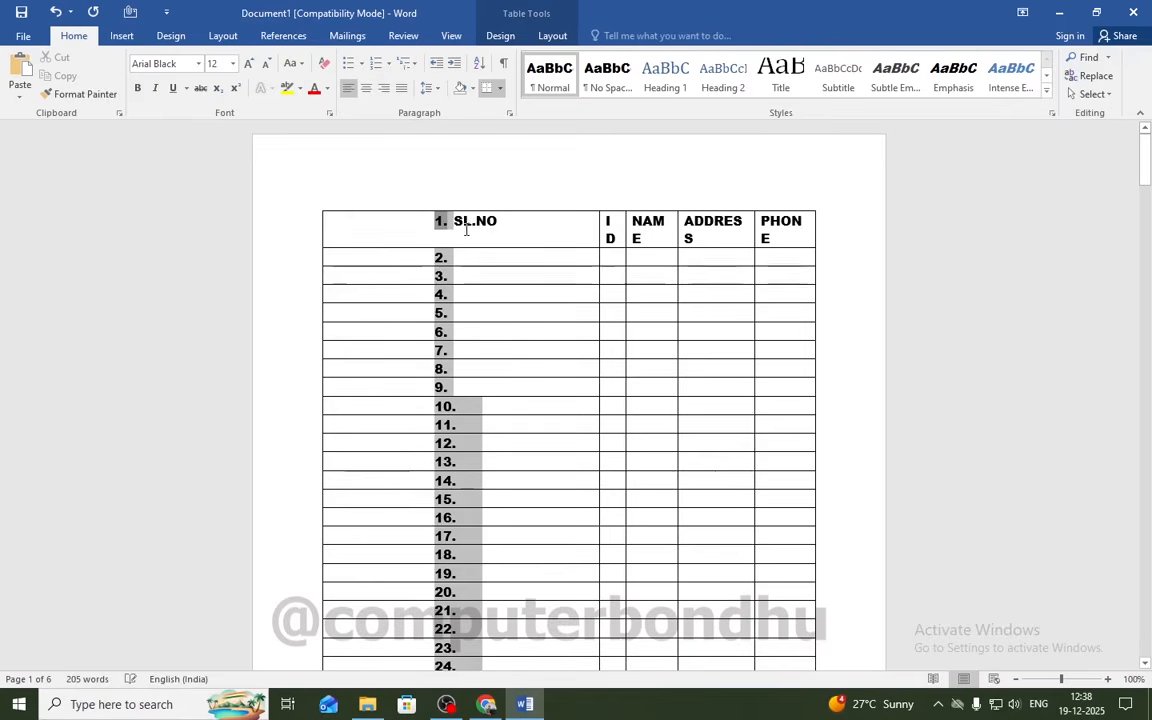
key(ctrl+z)
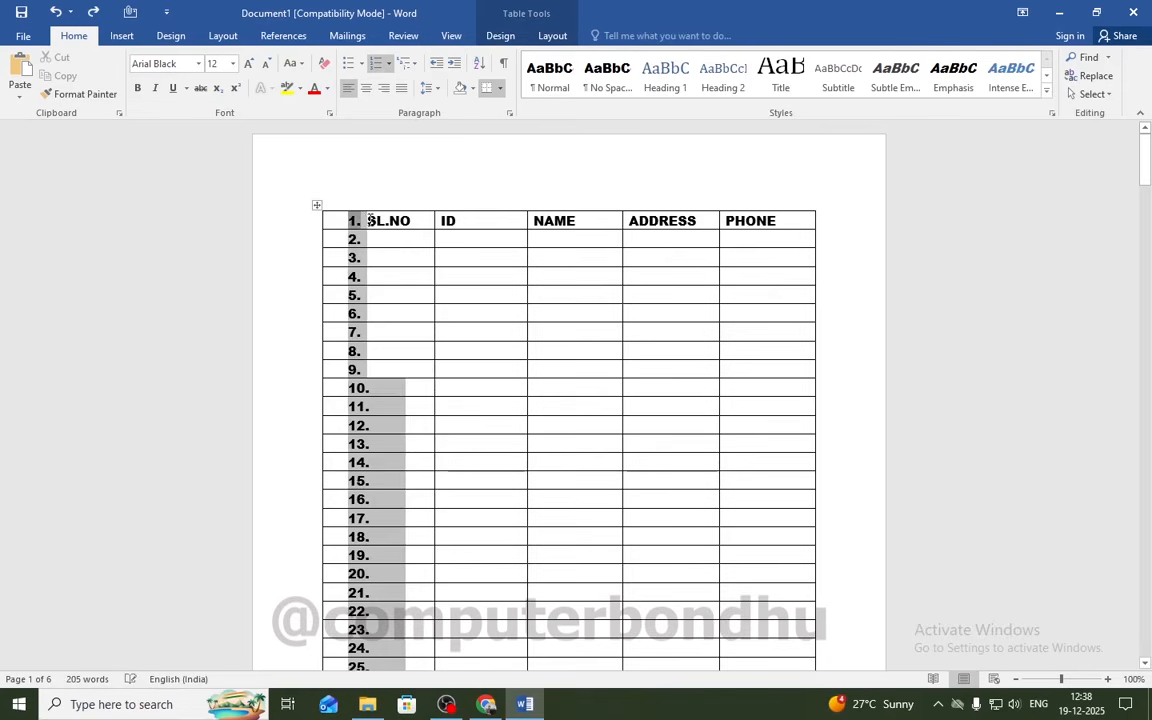
click(368, 221)
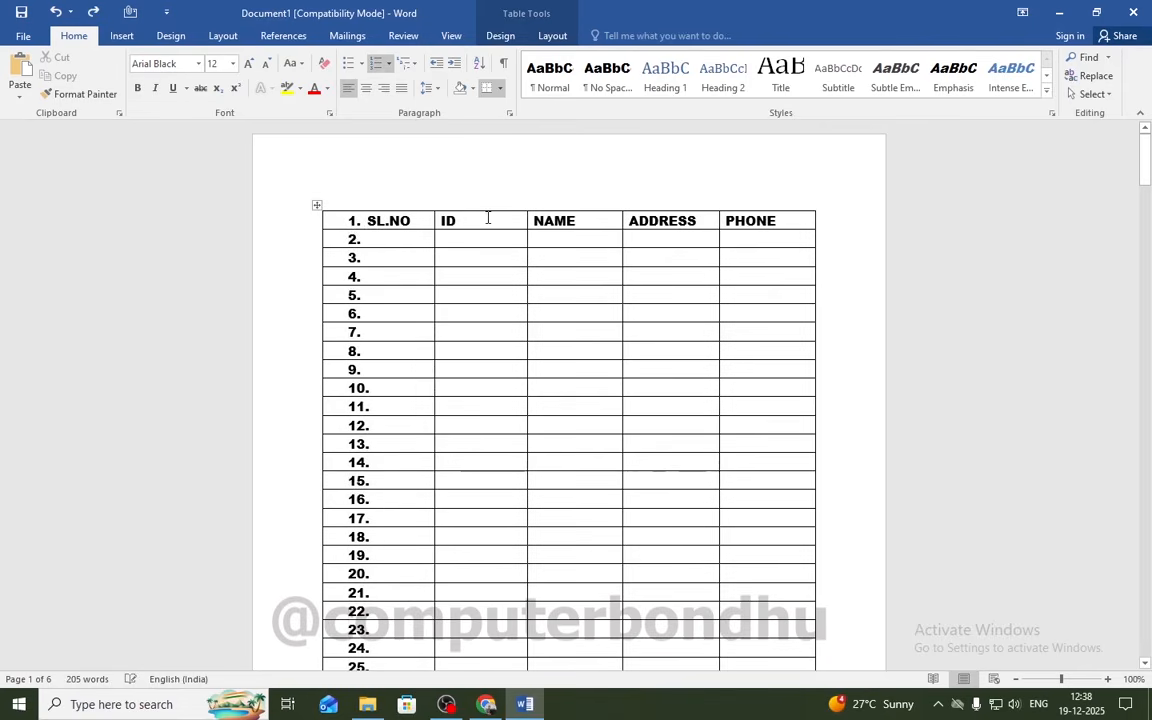
Step: Remove the numbering from the heading row so that counting starts in the row below it
drag(368, 221, 760, 222)
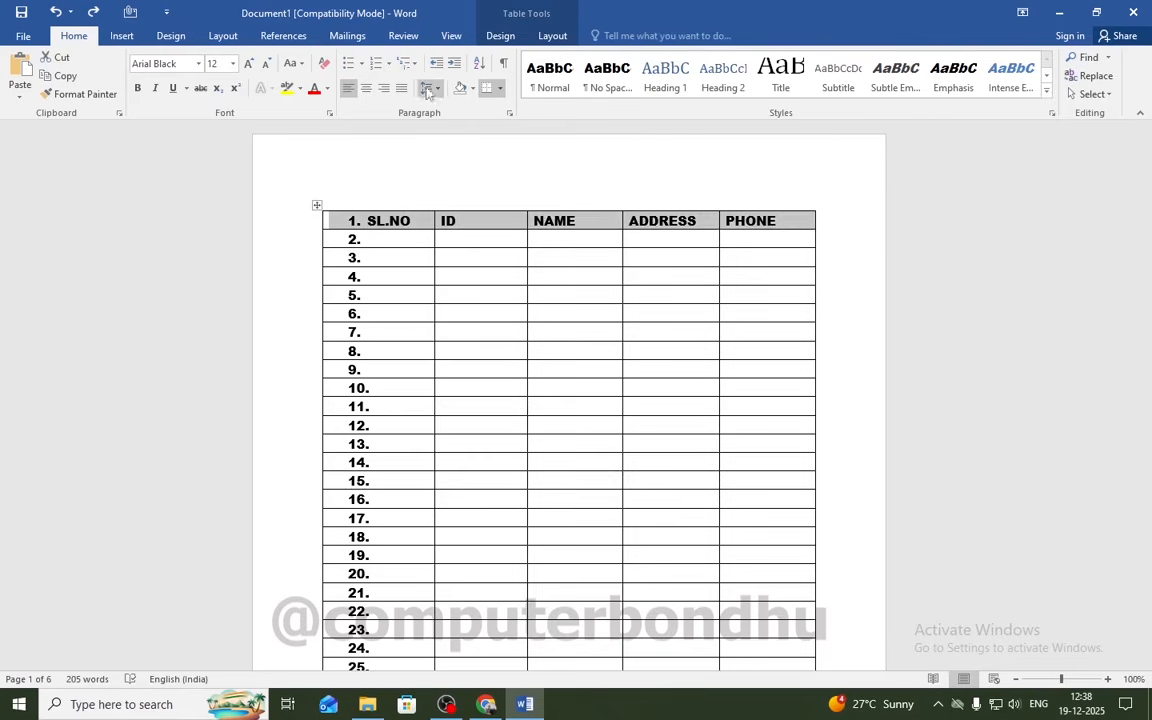
click(390, 64)
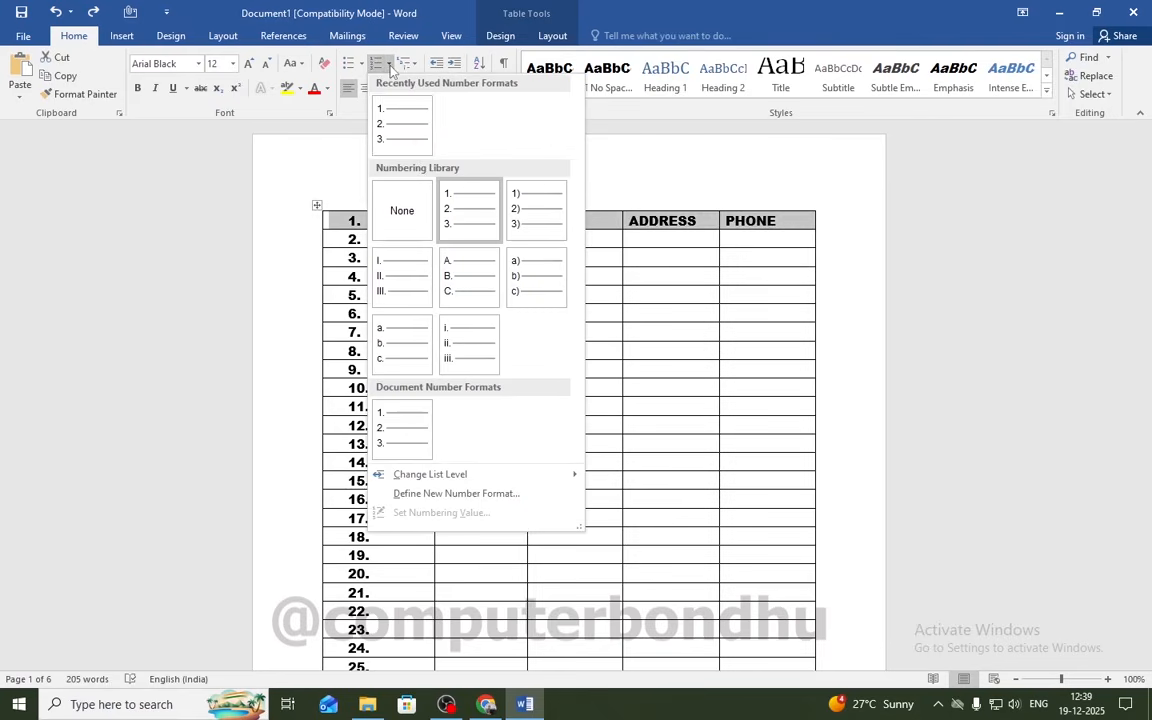
click(395, 210)
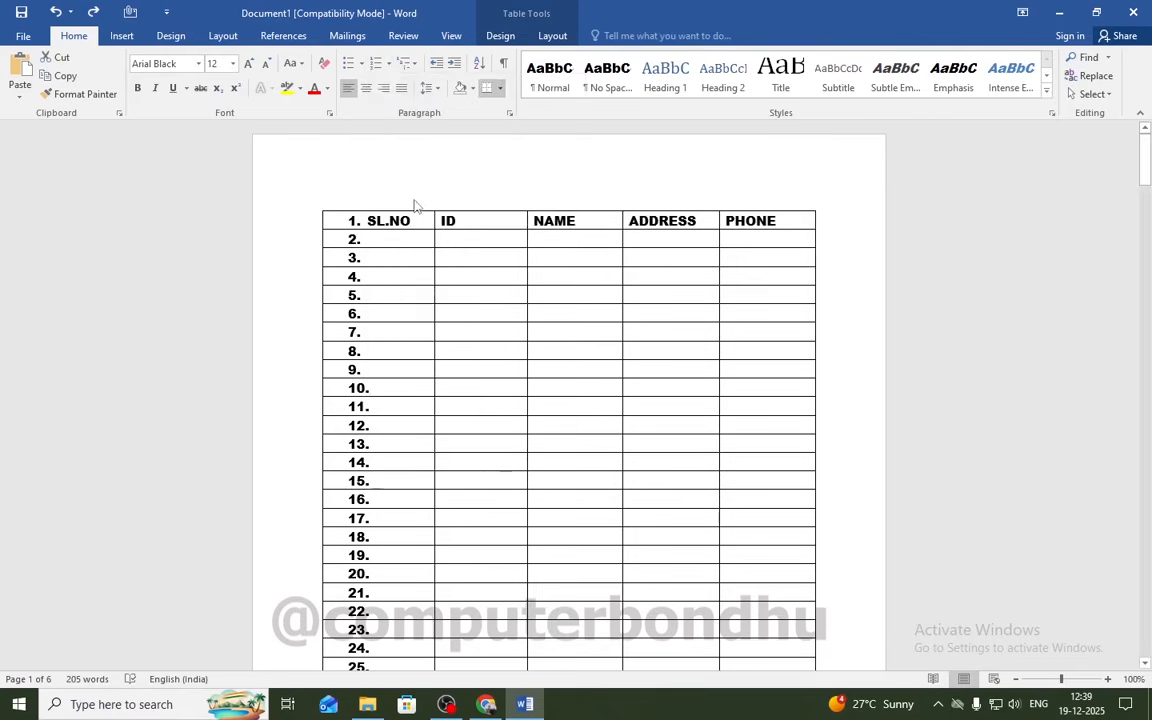
click(391, 276)
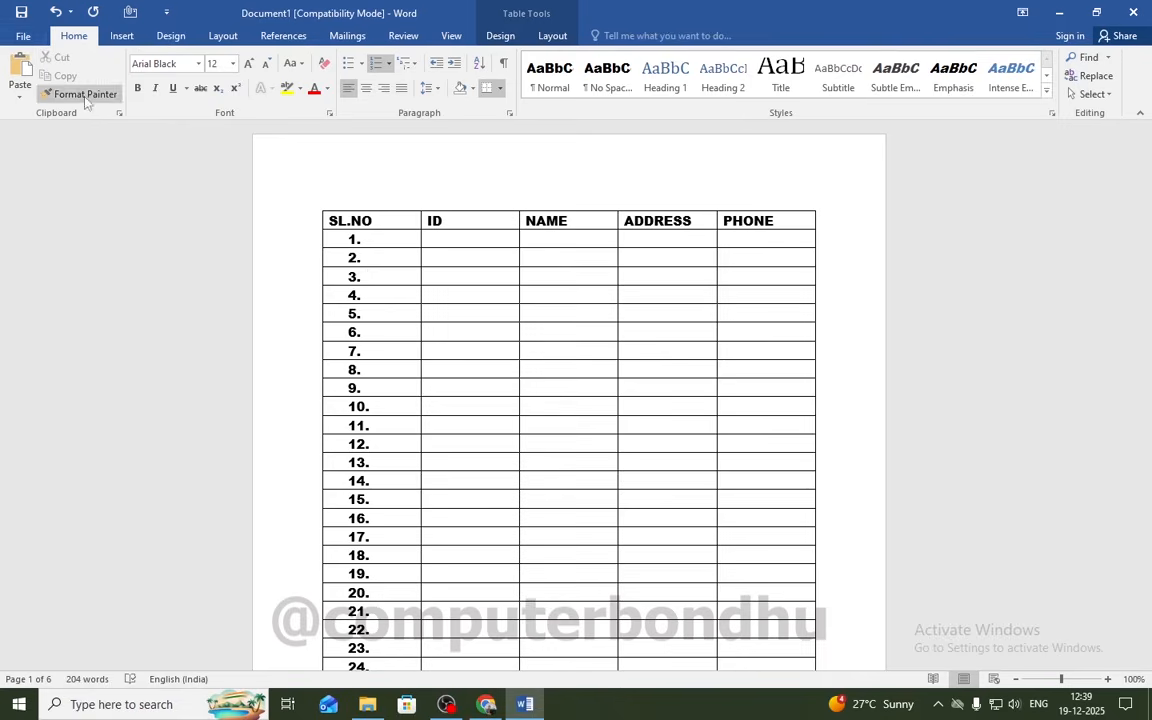
Step: Check the print preview for the heading row on each page of the table, and return to the document
click(23, 40)
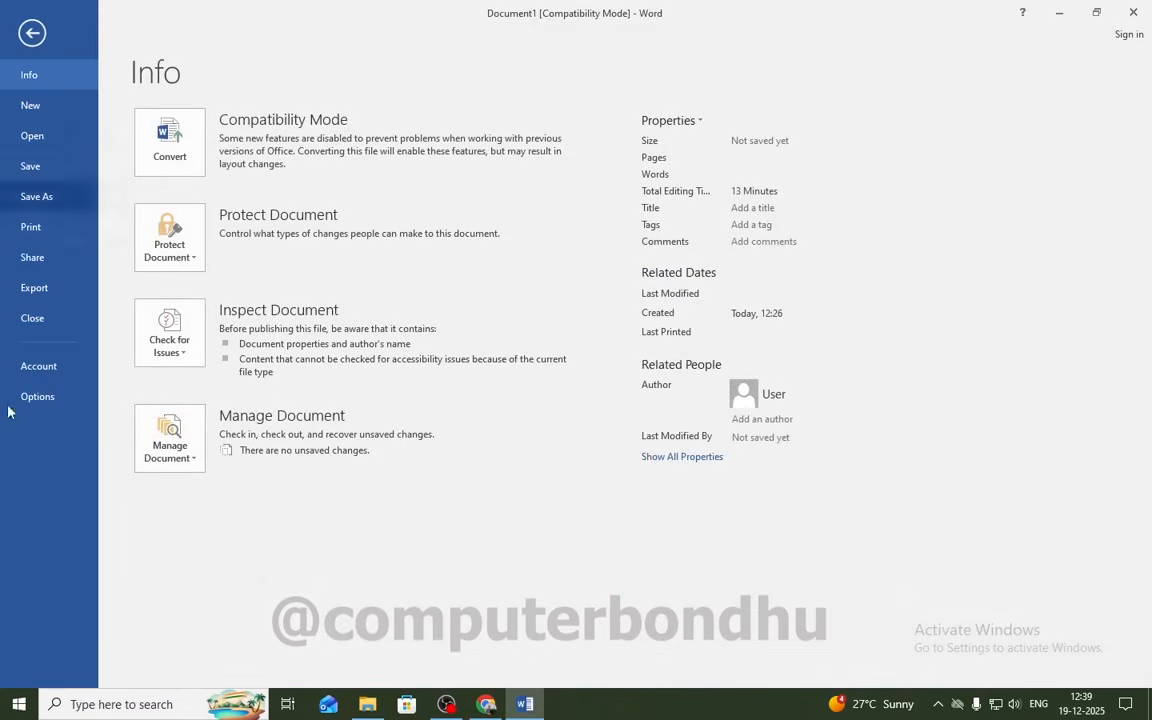
click(30, 230)
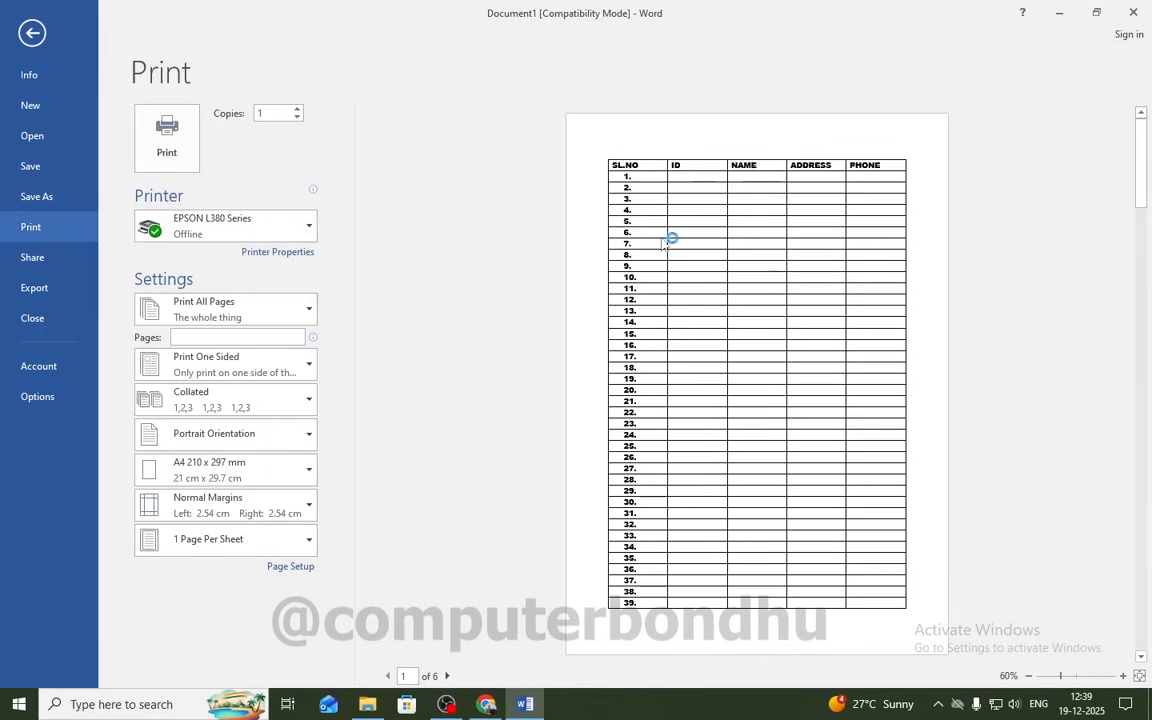
scroll(787, 280, down, 3)
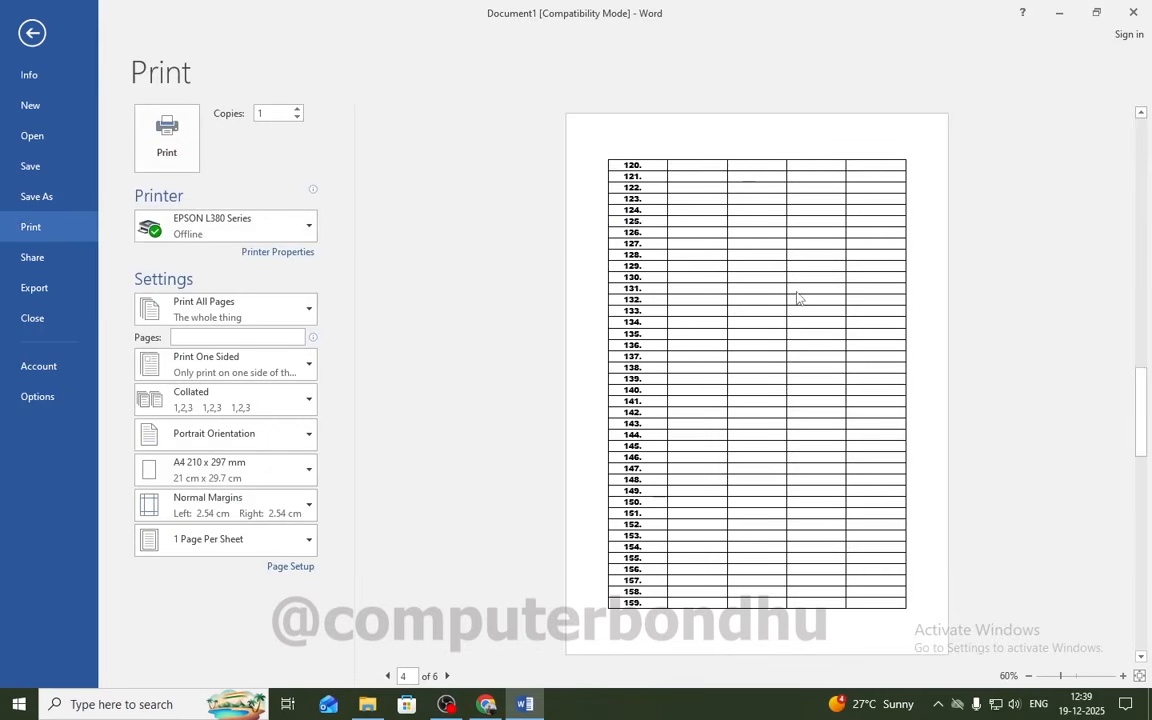
scroll(730, 298, down, 2)
scroll(731, 301, up, 1)
scroll(731, 300, up, 4)
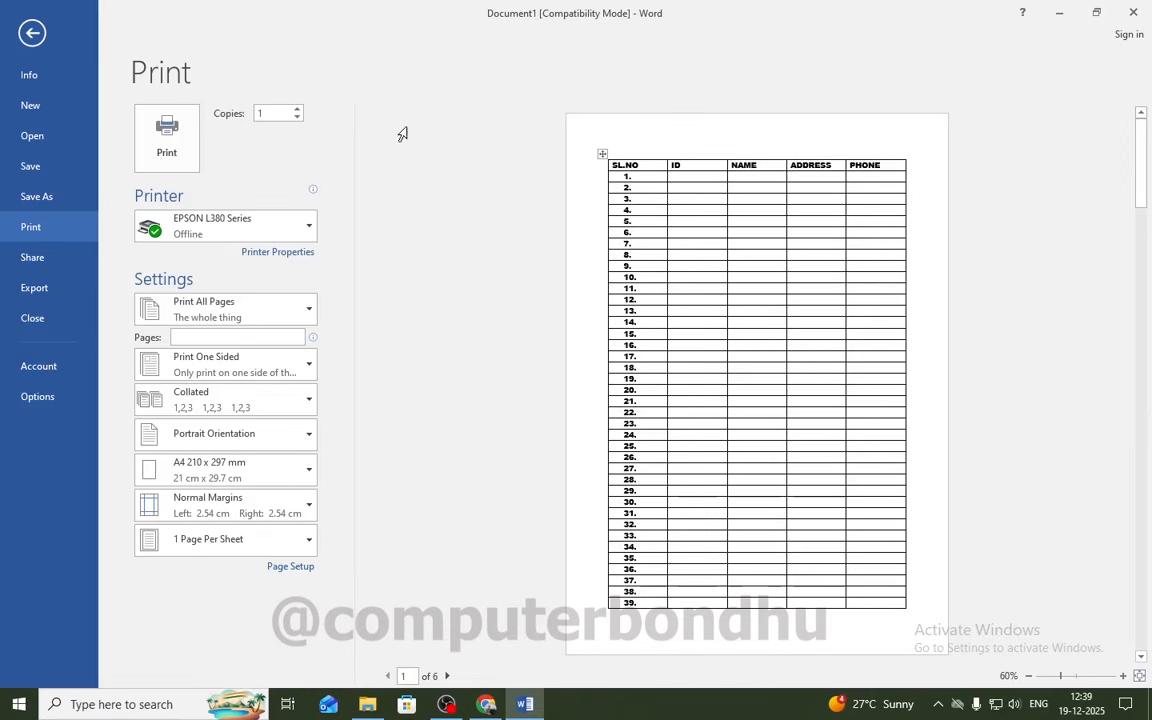
click(33, 34)
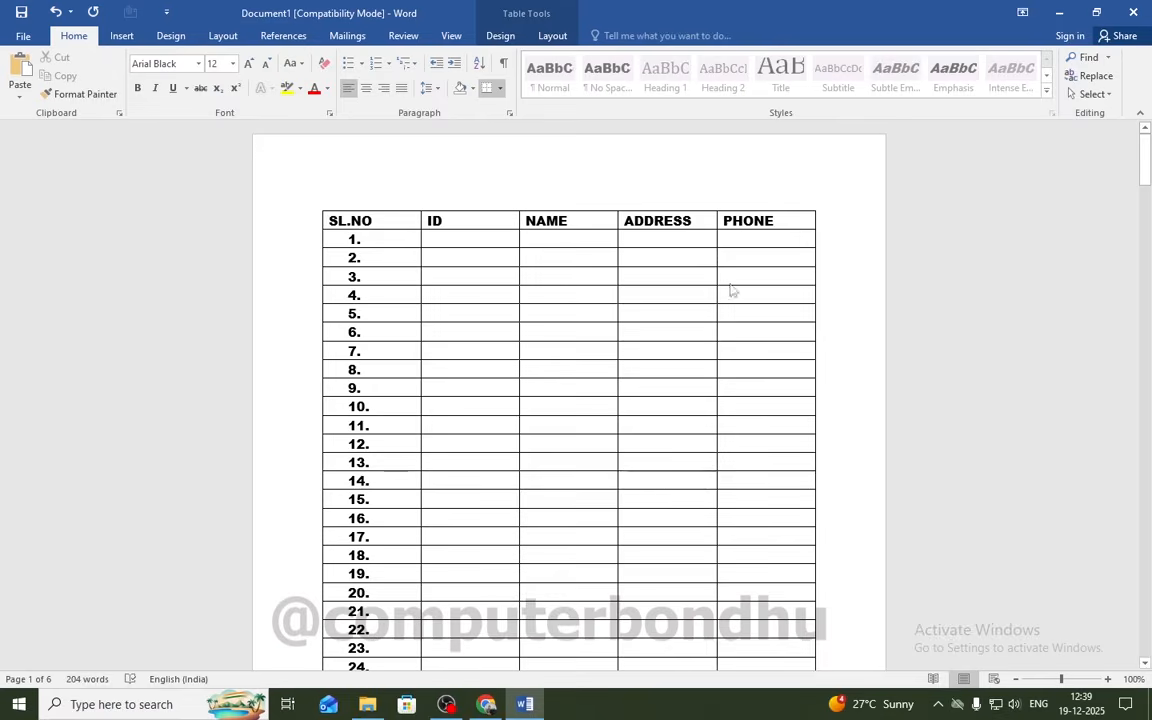
Step: Set the heading row from SL.NO to PHONE to repeat on every page, and check the second page's headings
drag(338, 218, 760, 220)
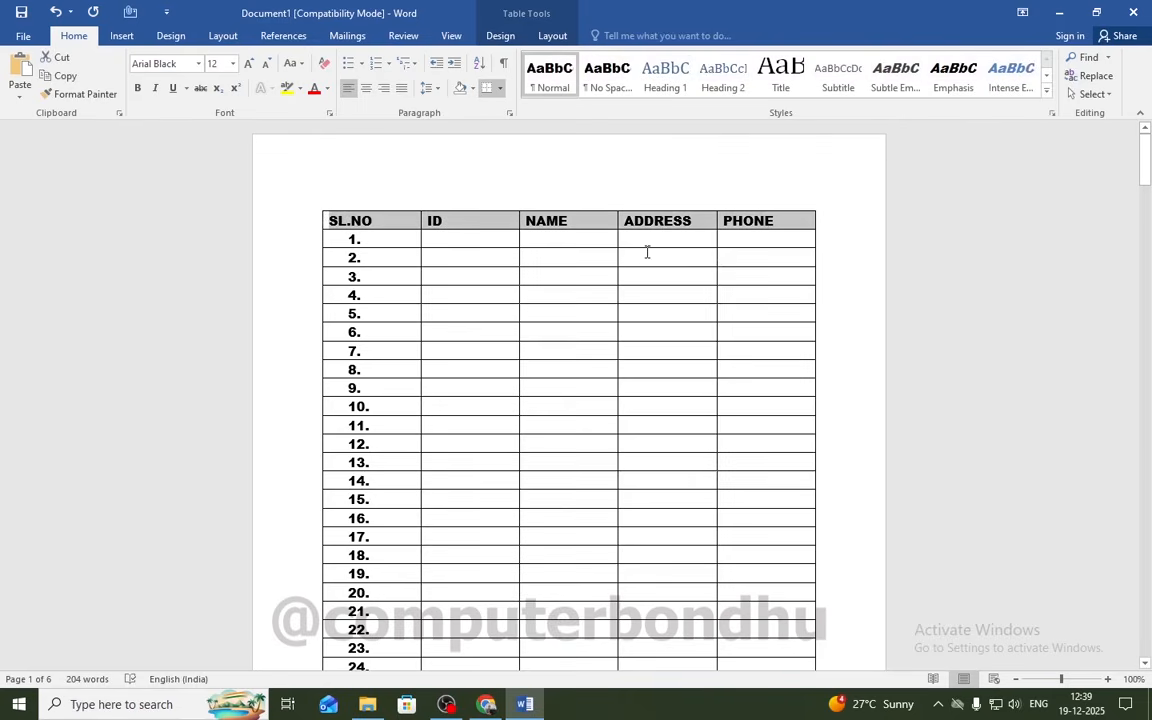
click(552, 35)
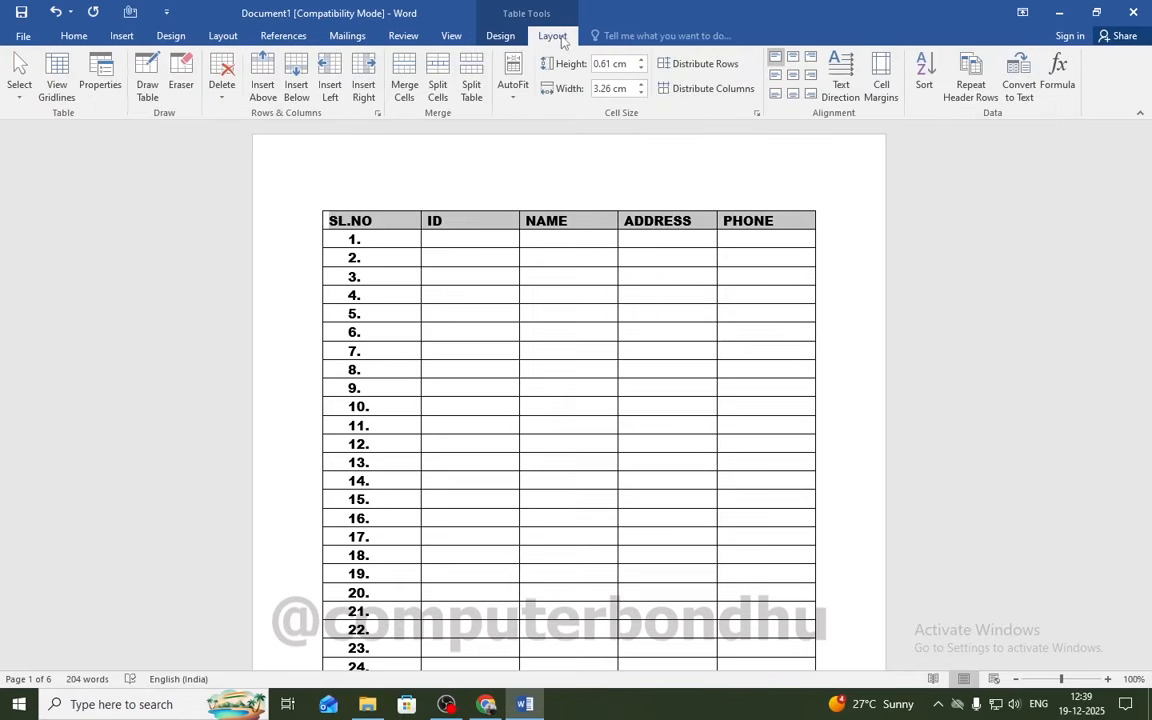
click(971, 70)
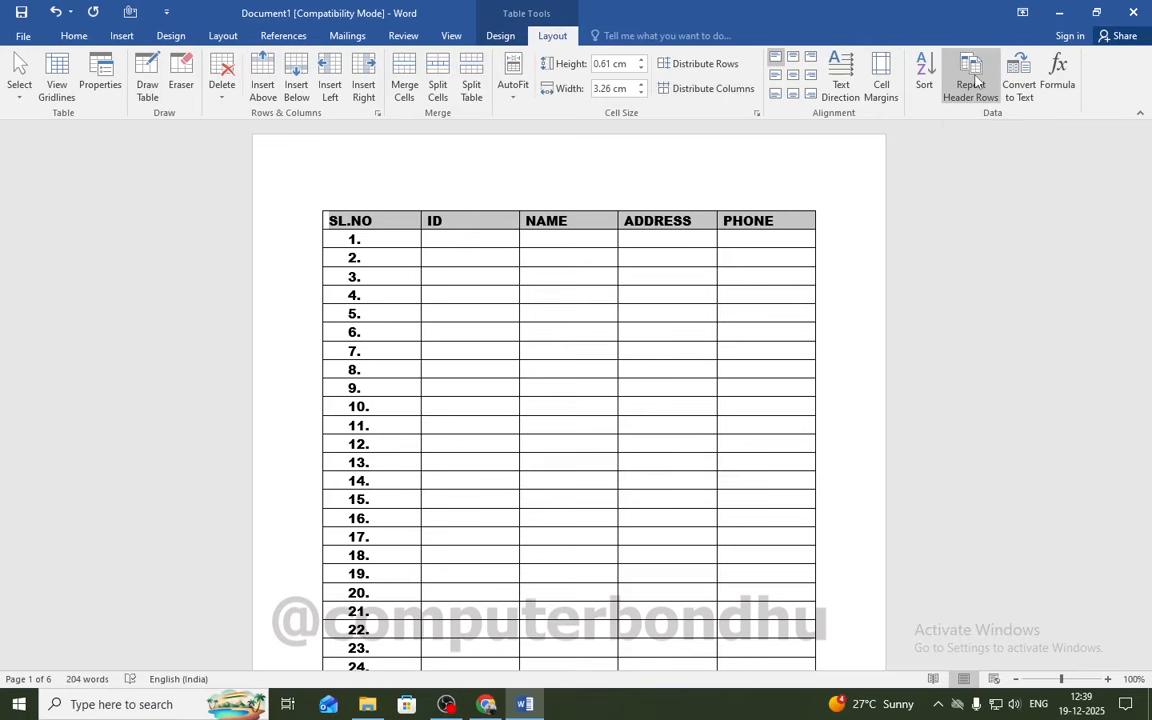
scroll(620, 265, down, 10)
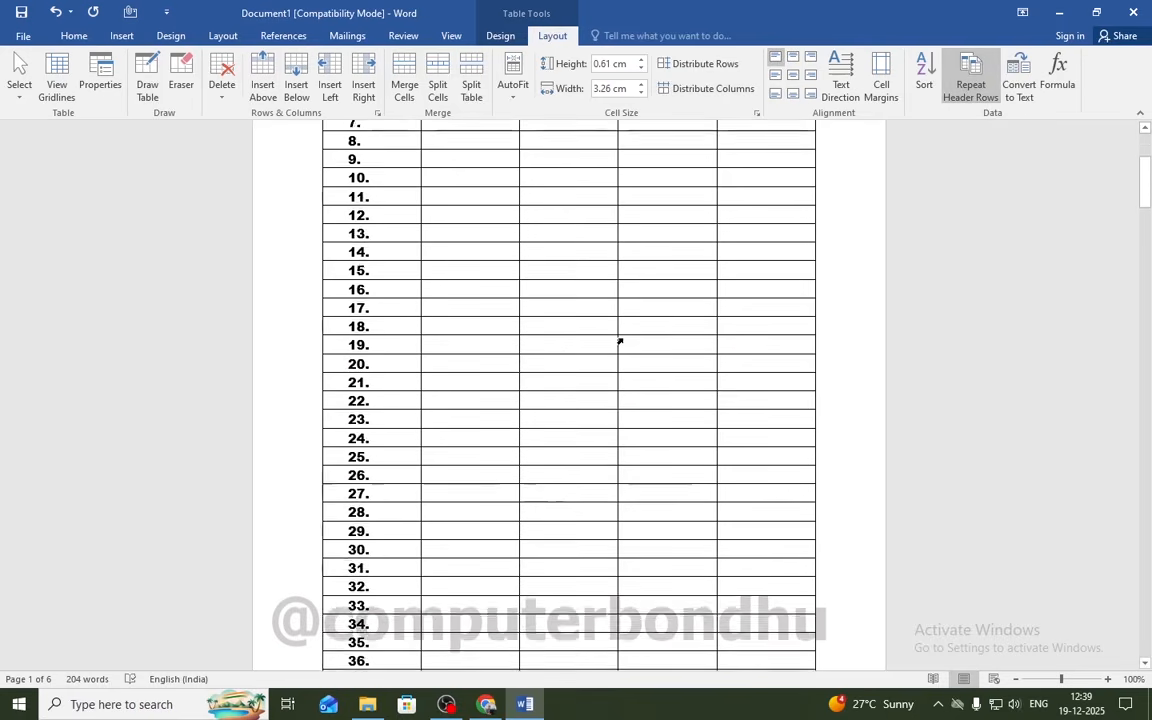
scroll(620, 363, down, 5)
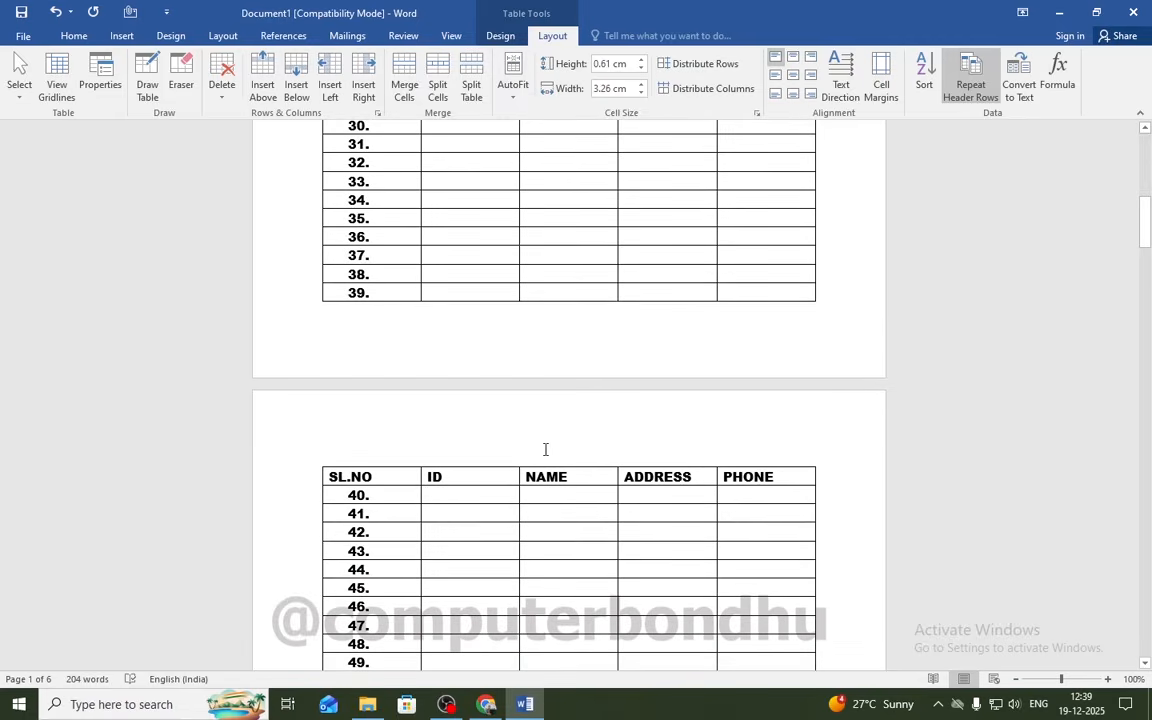
click(473, 476)
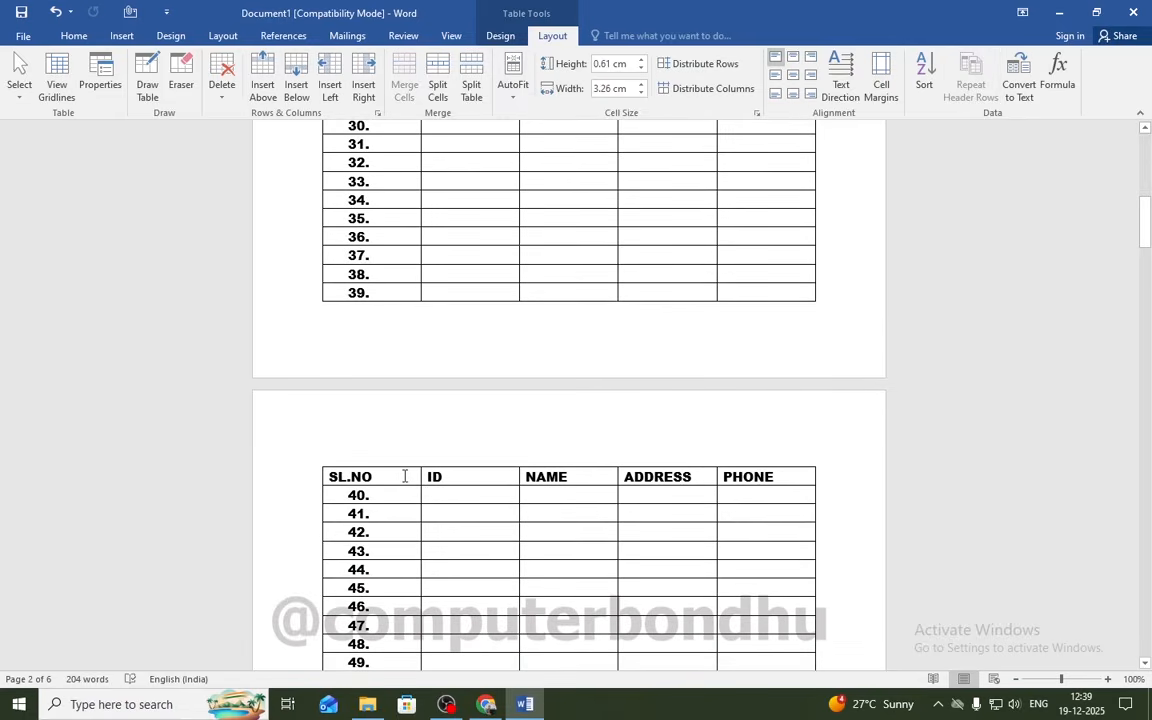
scroll(692, 505, down, 7)
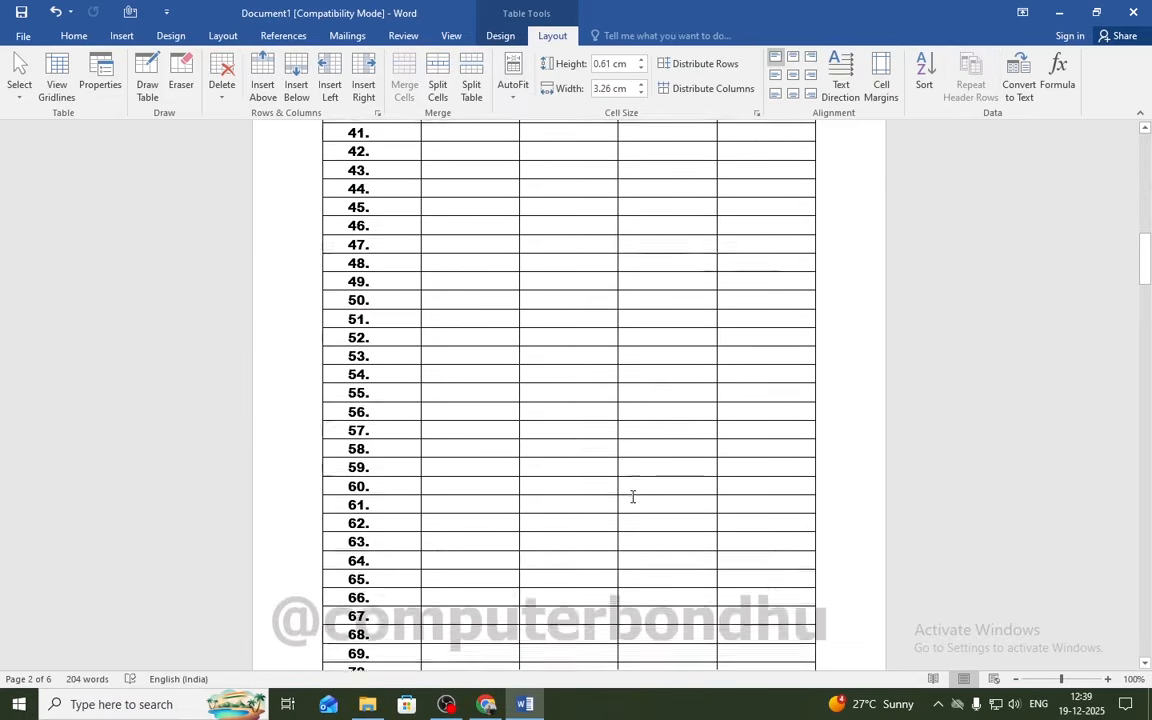
scroll(619, 508, up, 15)
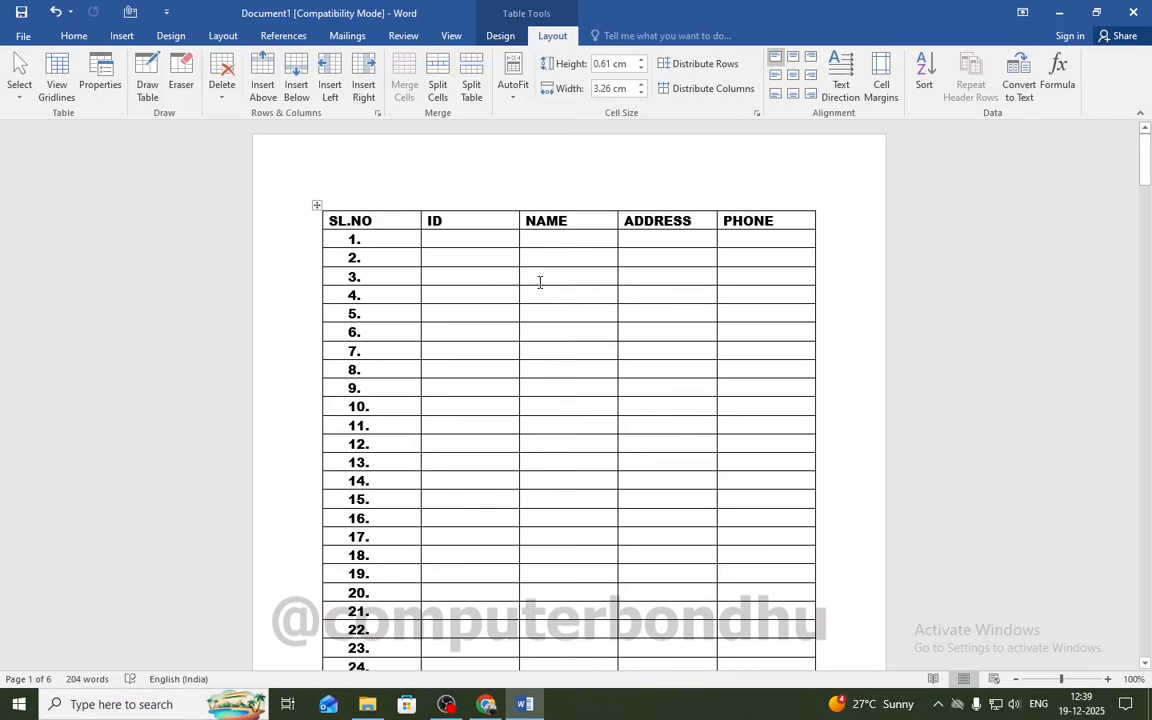
click(565, 407)
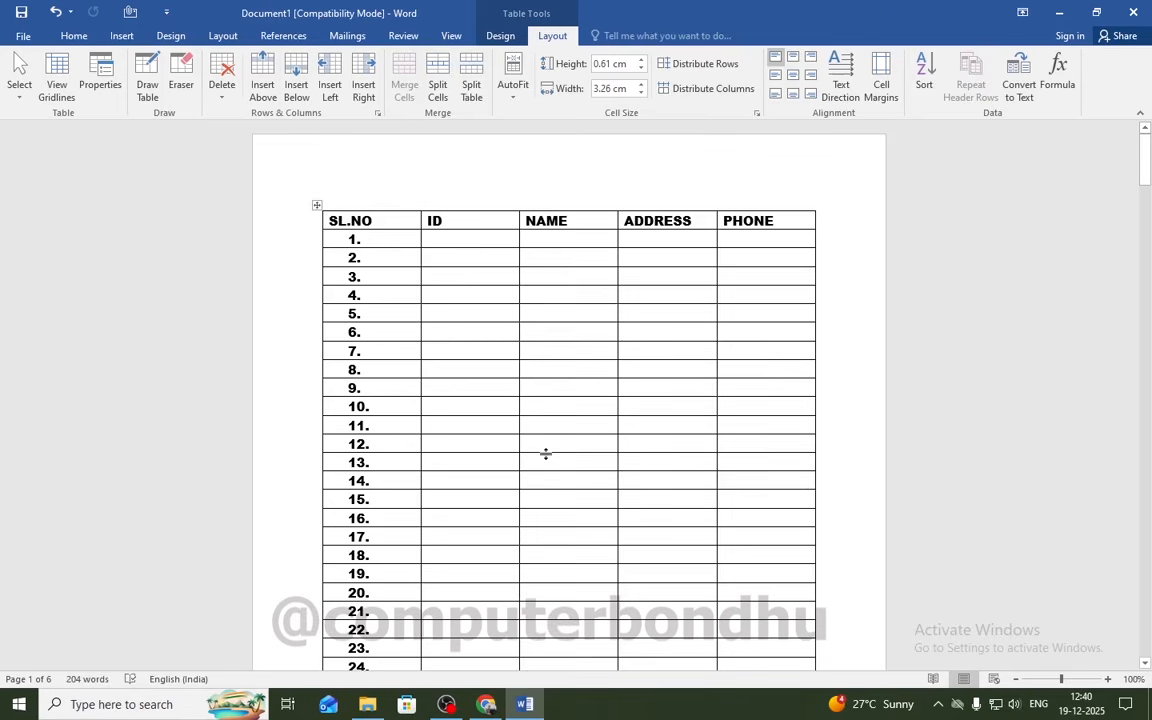